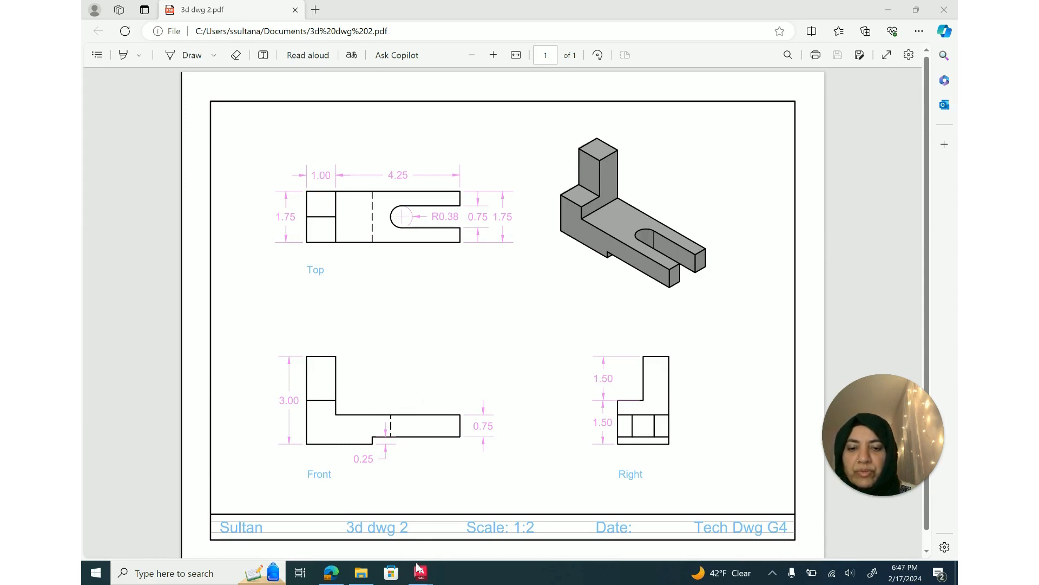
Switch to the 3d dwg2 drawing in AutoCAD and check which preset view is active.
mouse_move(420, 569)
click(401, 535)
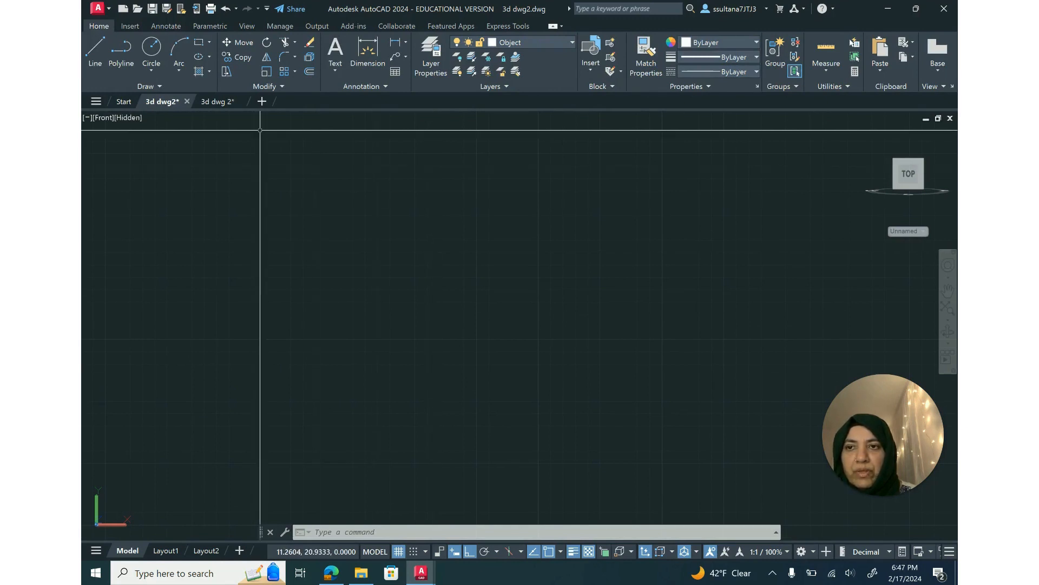
click(103, 118)
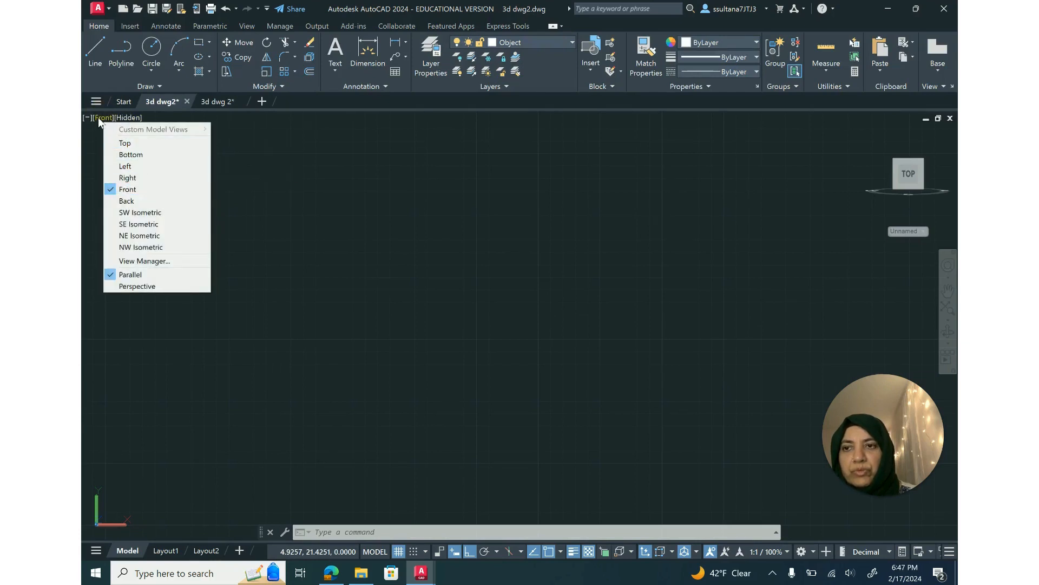
click(265, 167)
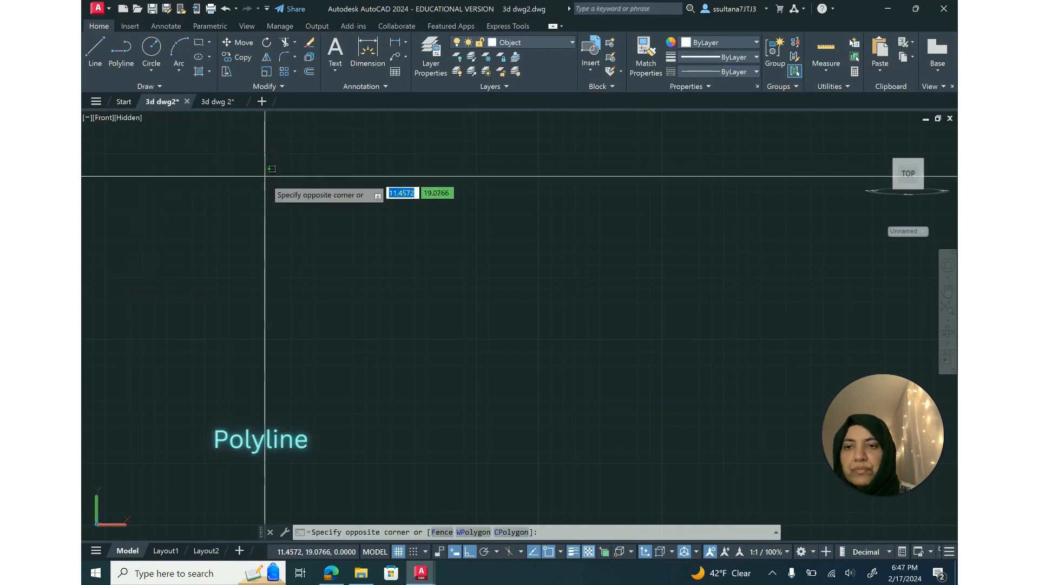
key(Escape)
Start a polyline at 10,10 and draw the L-profile's 5.25 base edge to the right and 1 unit upward.
text(pl)
key(Return)
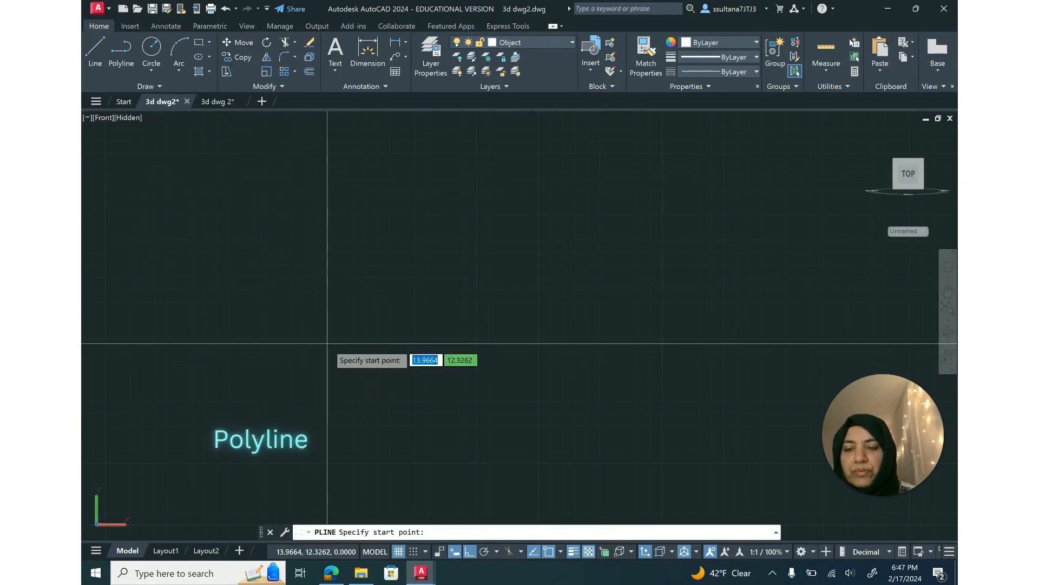
scroll(327, 342, down, 1)
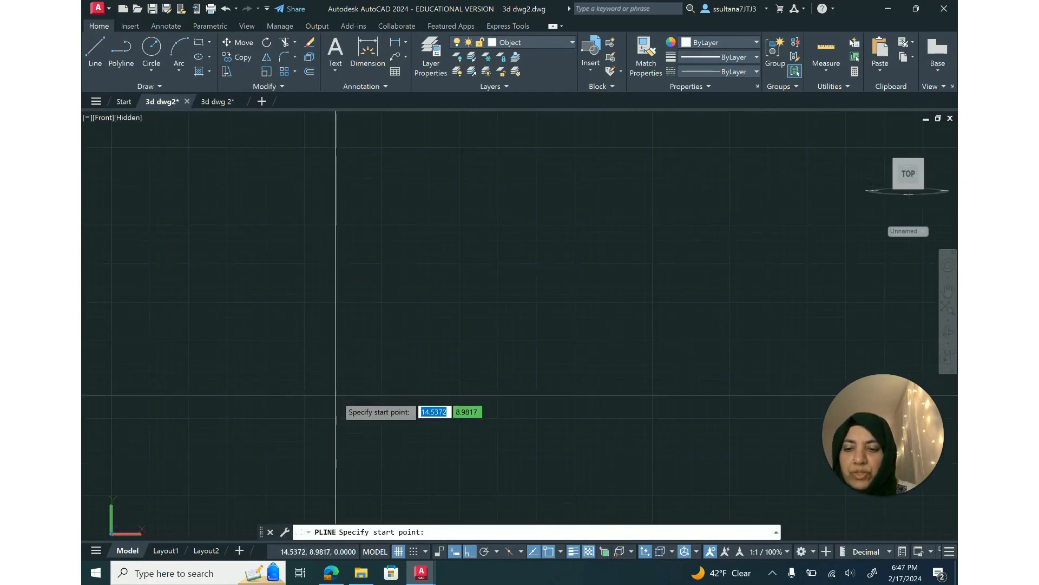
text(10)
key(Tab)
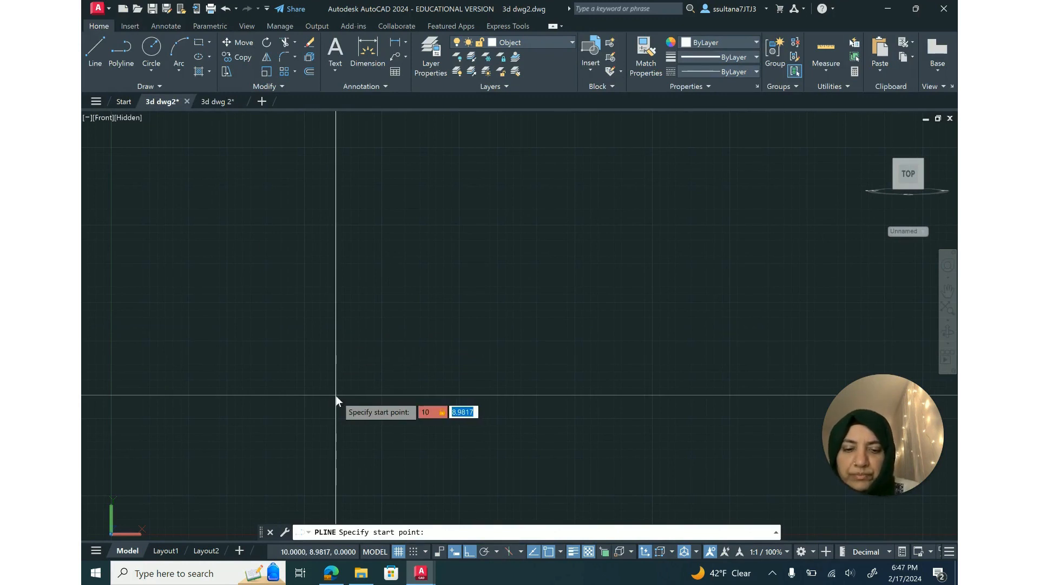
text(10)
key(Return)
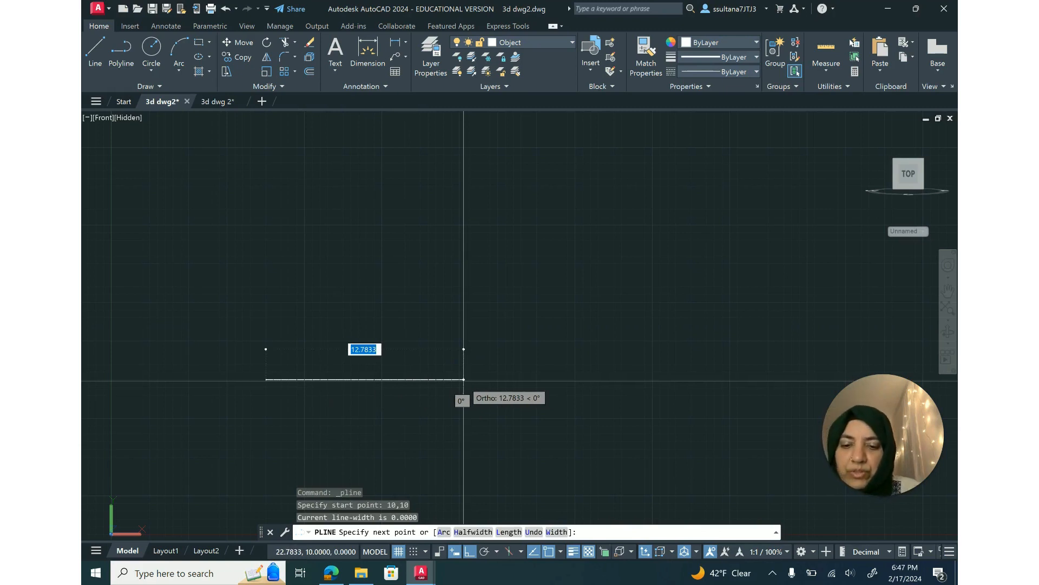
text(5.25)
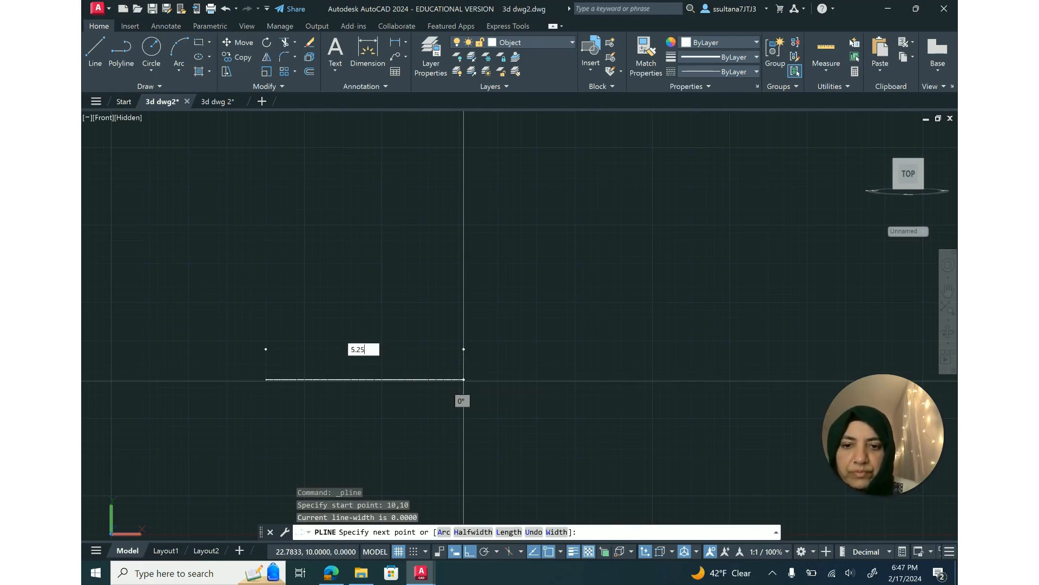
key(Return)
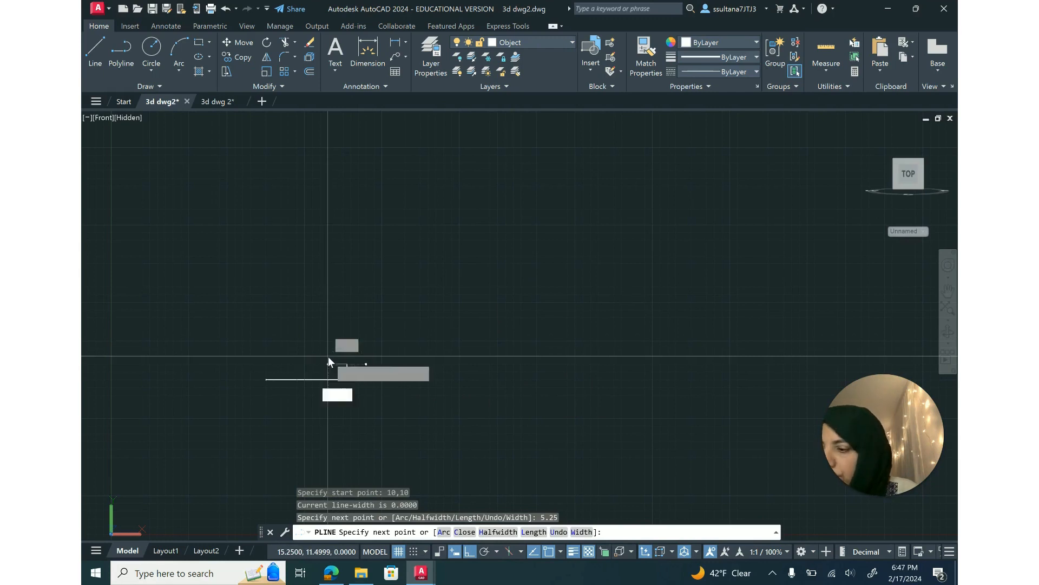
key(Return)
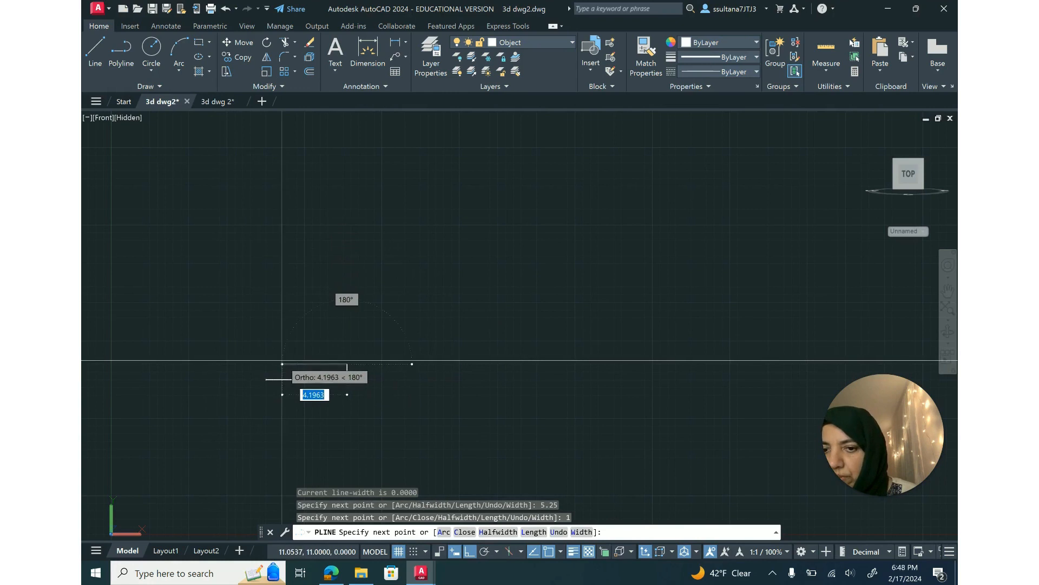
Continue the polyline 4.25 left, 2 up and 1 left, and finish it back at its start point.
scroll(281, 360, up, 3)
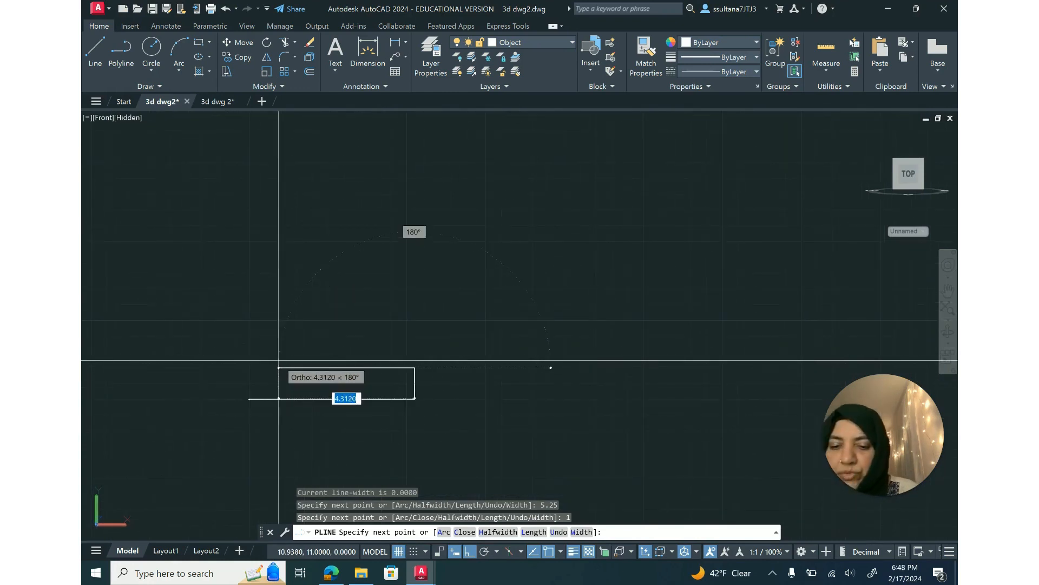
text(4.2)
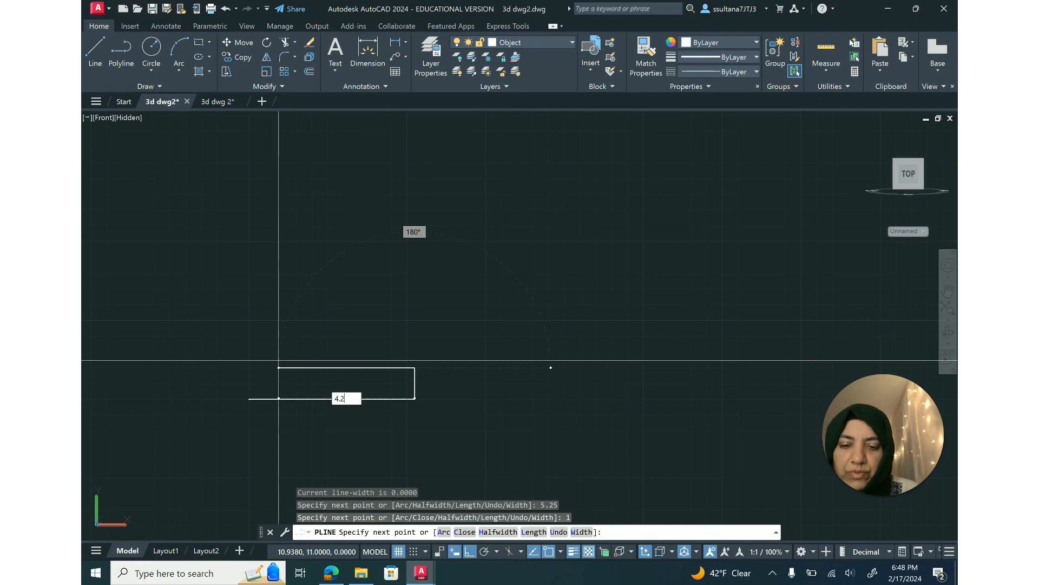
text(5)
key(Return)
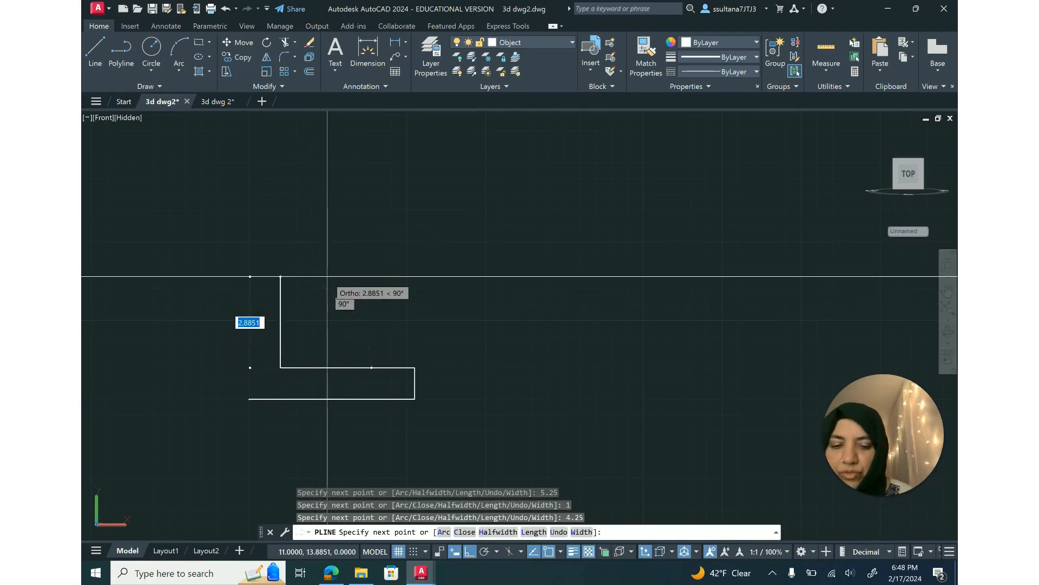
text(2)
key(Return)
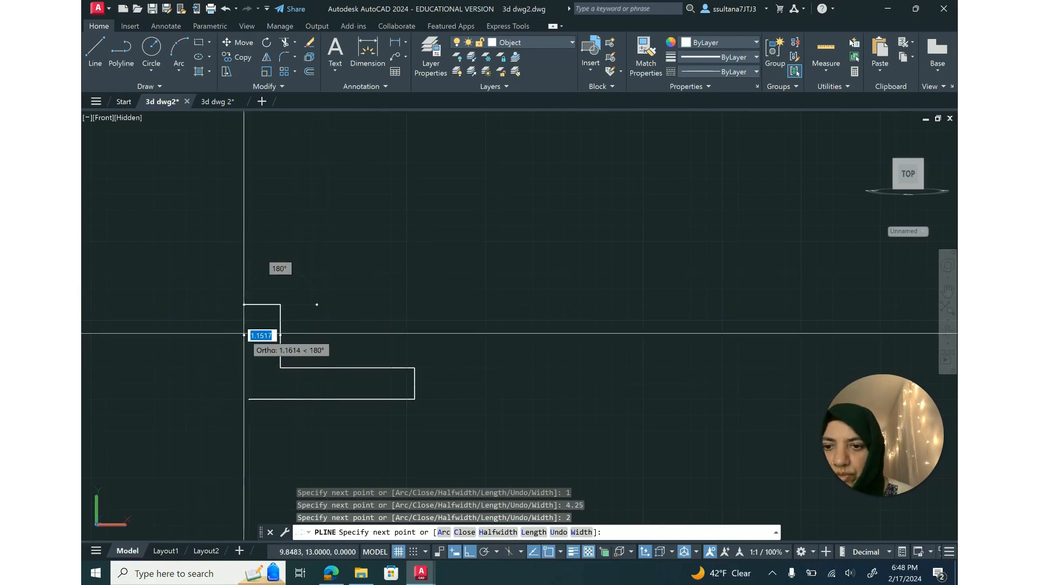
text(1)
key(Return)
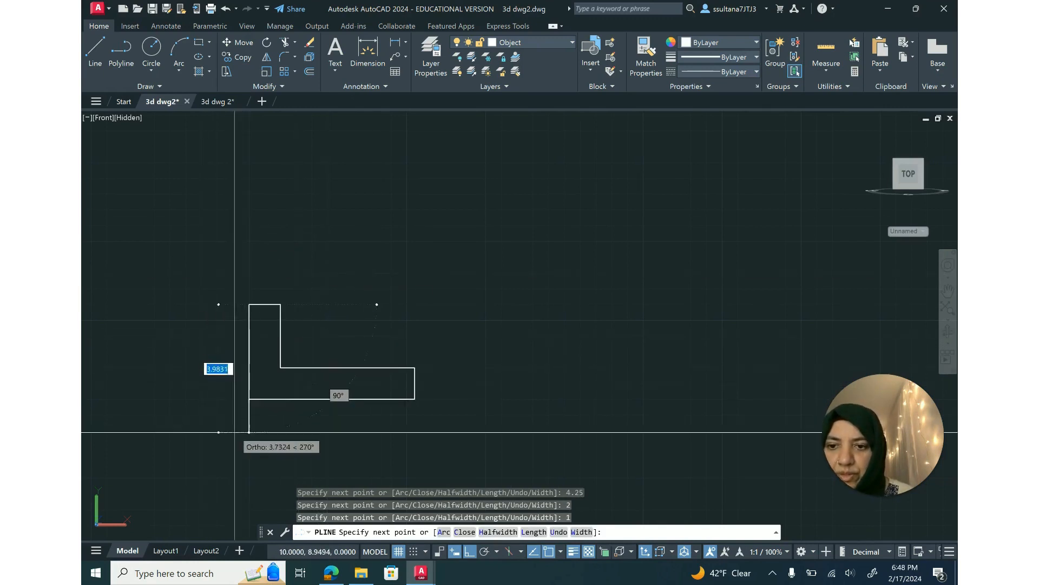
click(250, 398)
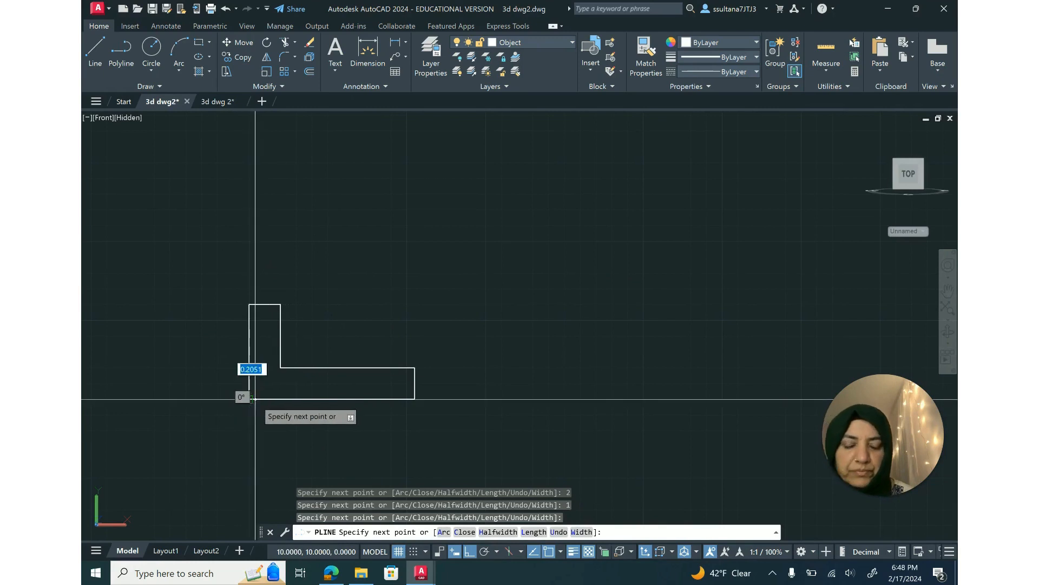
key(Return)
Show the L-profile in the 3D home view and switch to the 3D Modeling workspace.
click(871, 134)
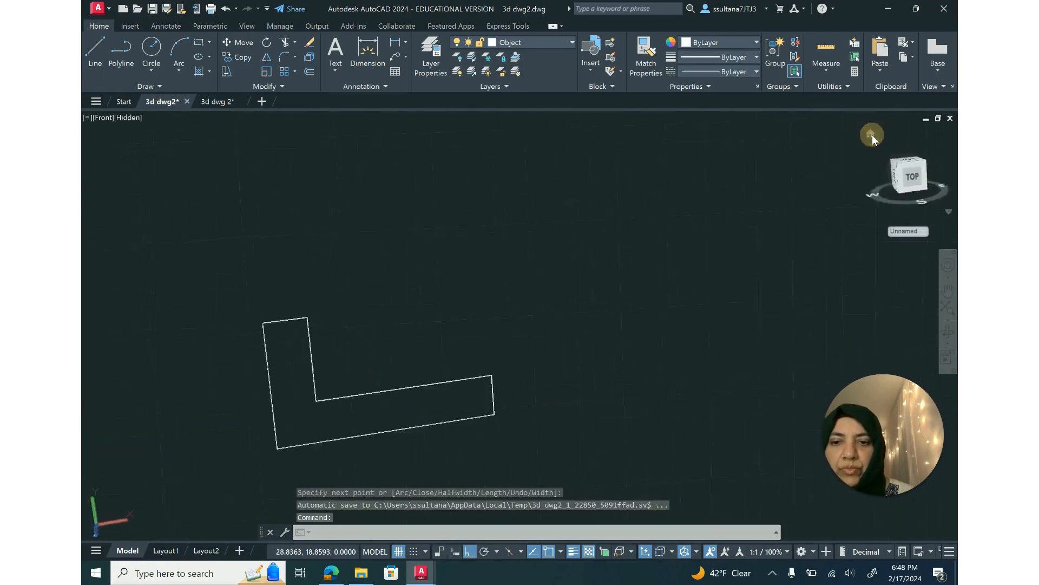
scroll(402, 328, down, 2)
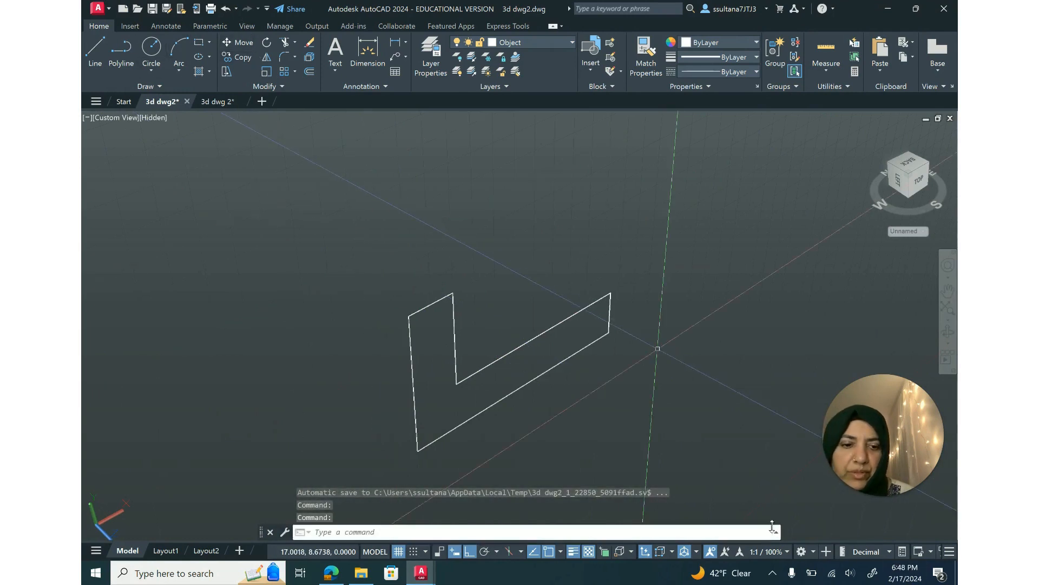
click(815, 550)
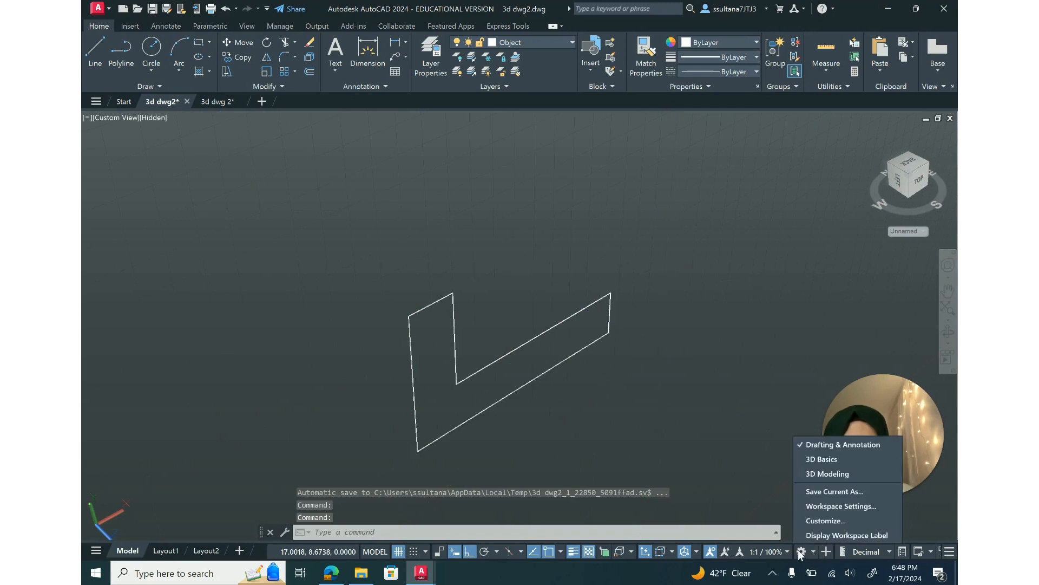
click(812, 473)
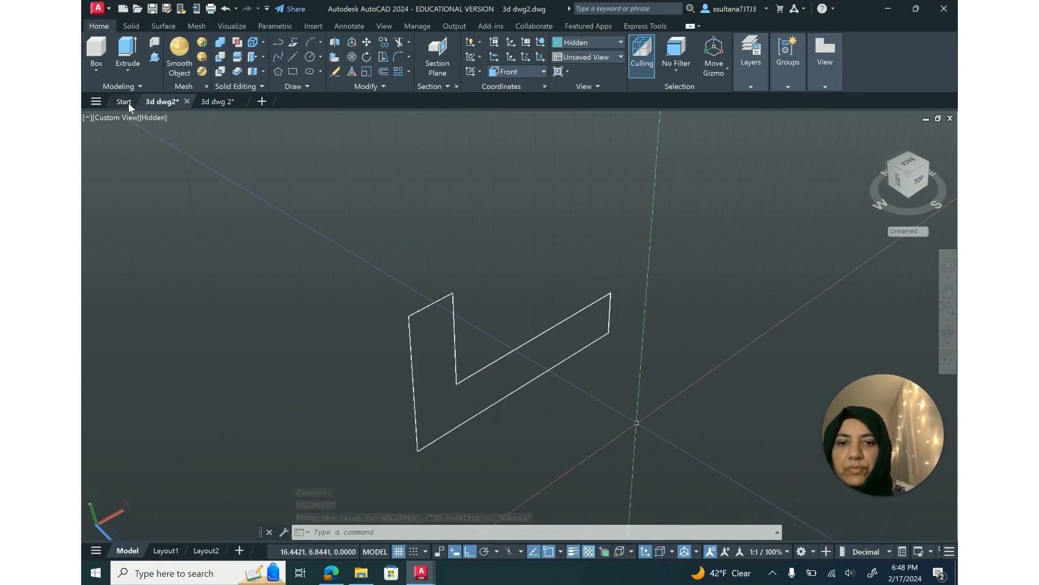
Extrude the closed L-profile to a height of 1.75.
click(127, 64)
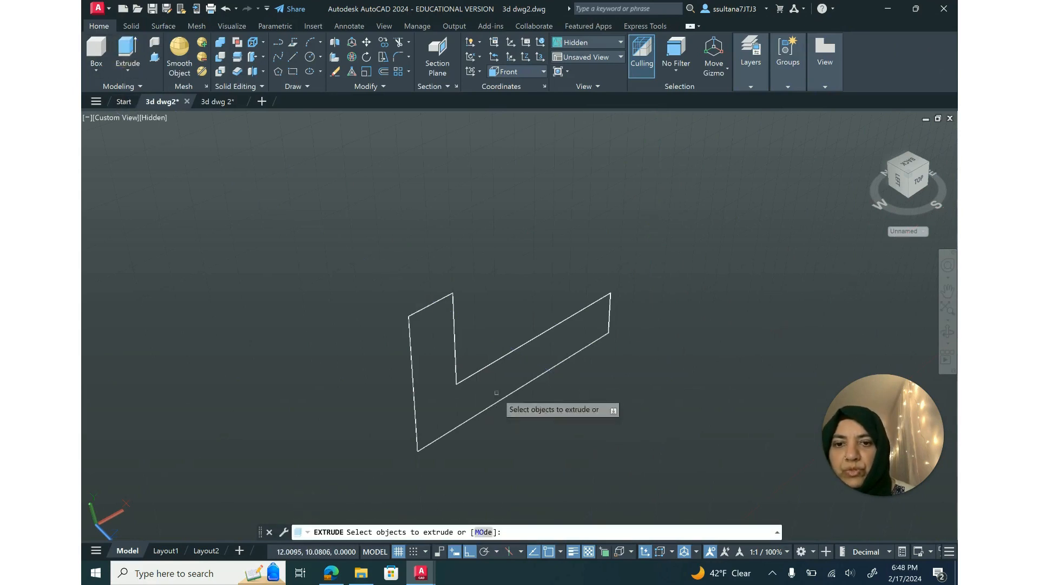
click(424, 308)
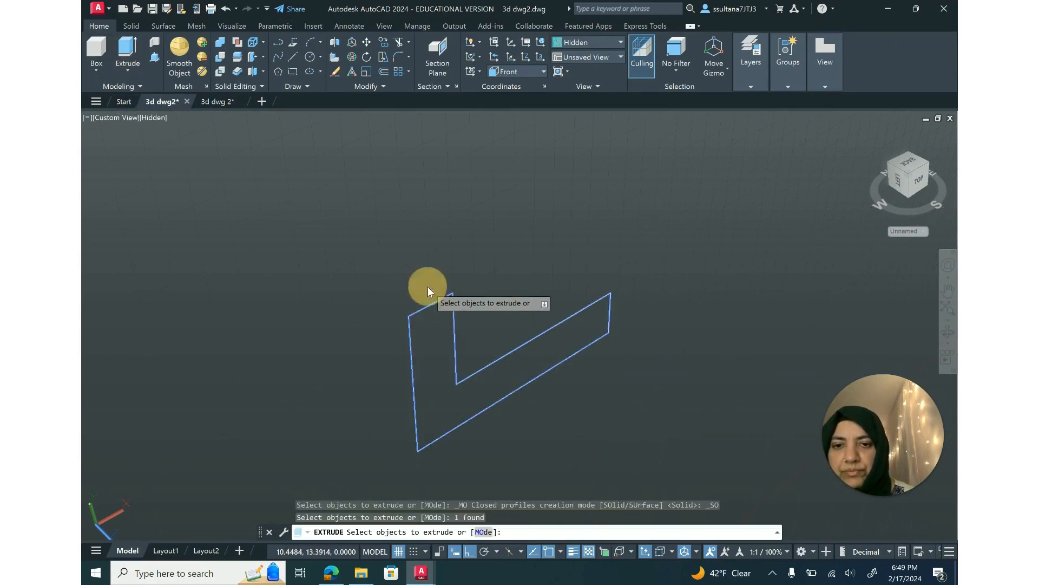
right_click(427, 287)
click(450, 294)
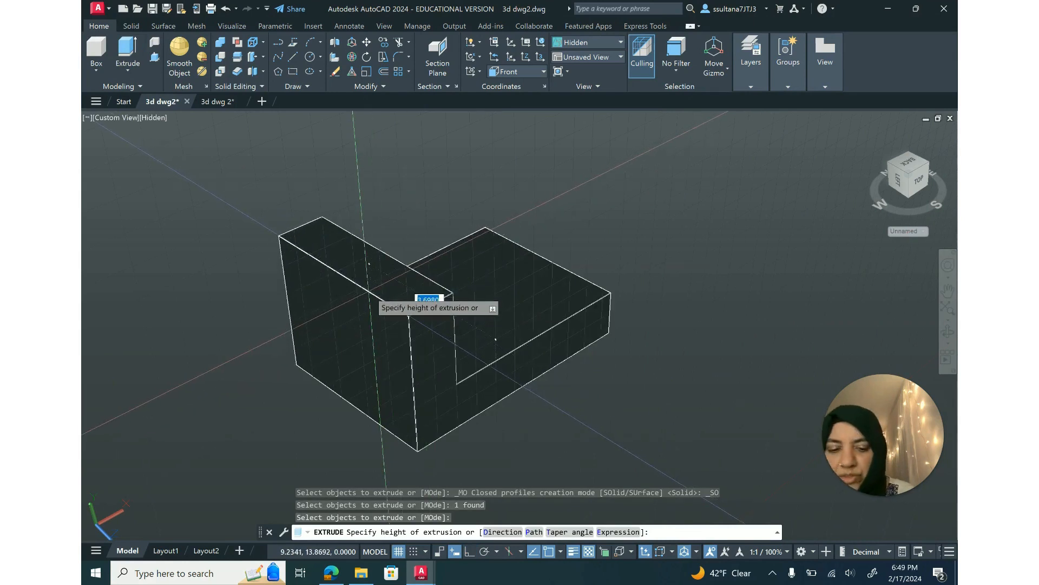
text(1.75)
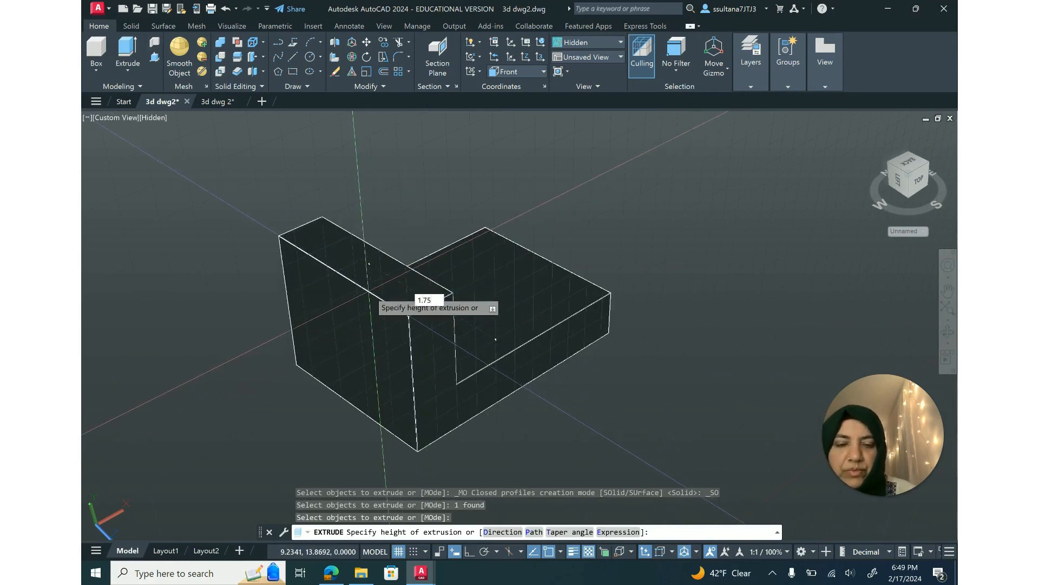
key(Return)
Draw a line across the upright's top face between the midpoints of its two long edges.
scroll(433, 325, up, 2)
click(293, 56)
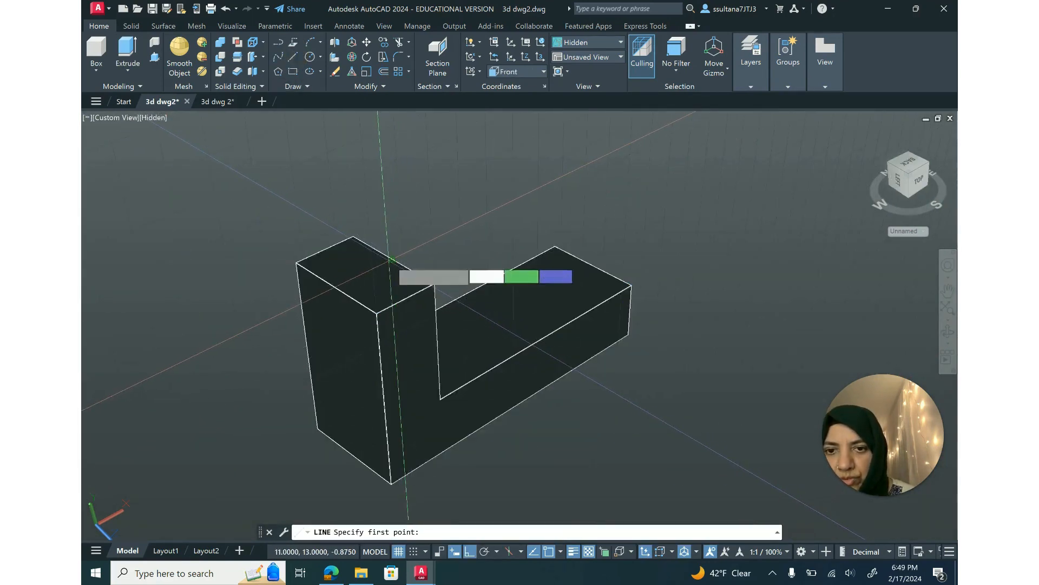
click(390, 257)
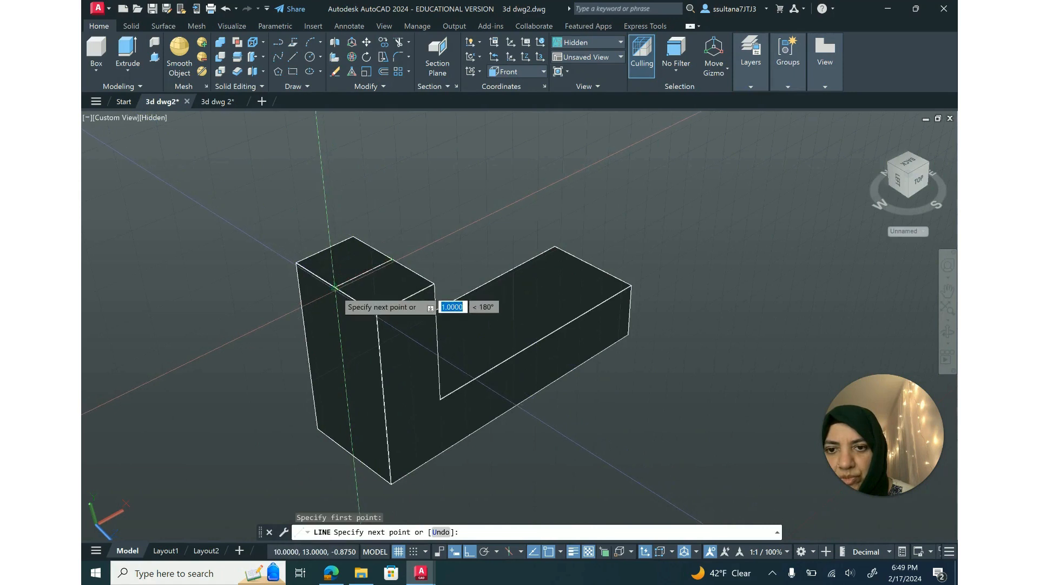
click(336, 288)
key(Return)
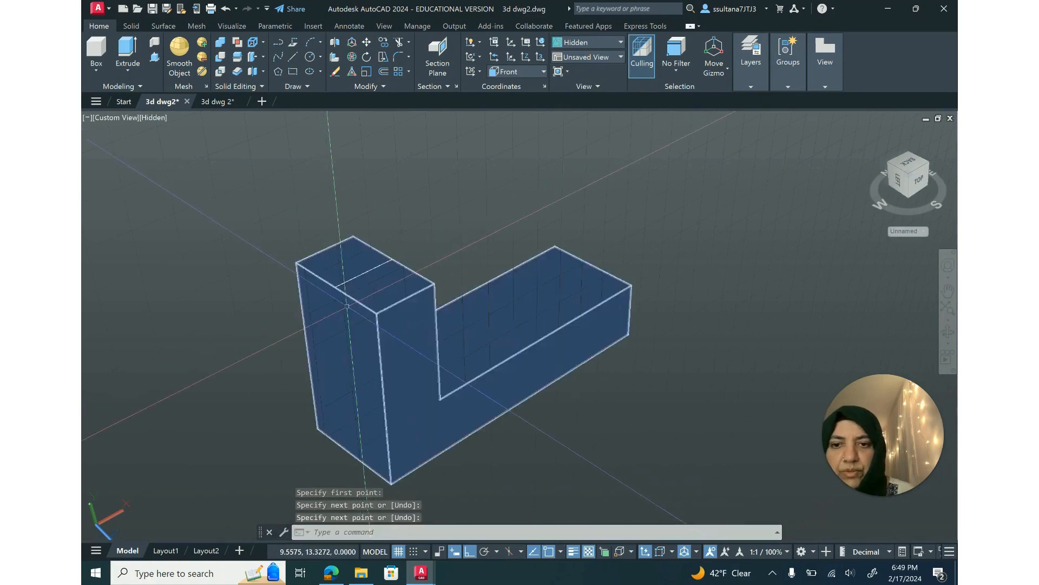
Presspull the front half of the upright's top face down by 1.5 to cut a step.
click(153, 59)
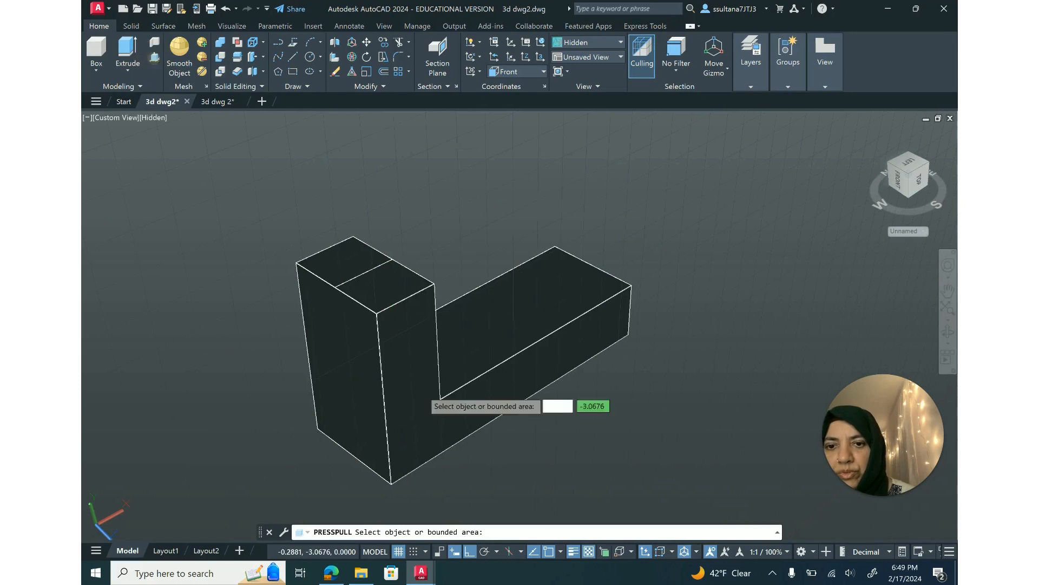
click(378, 281)
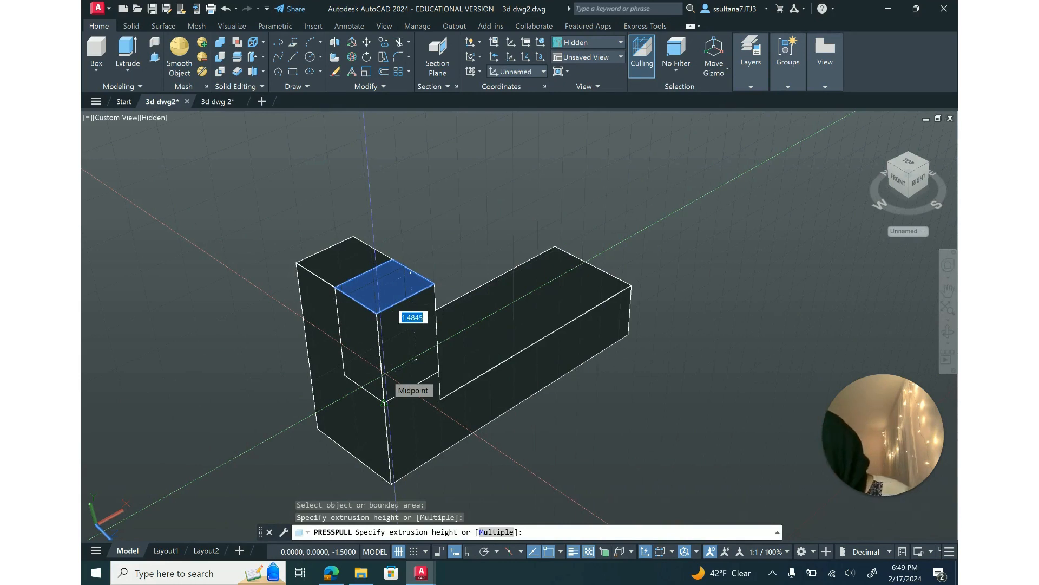
text(1.)
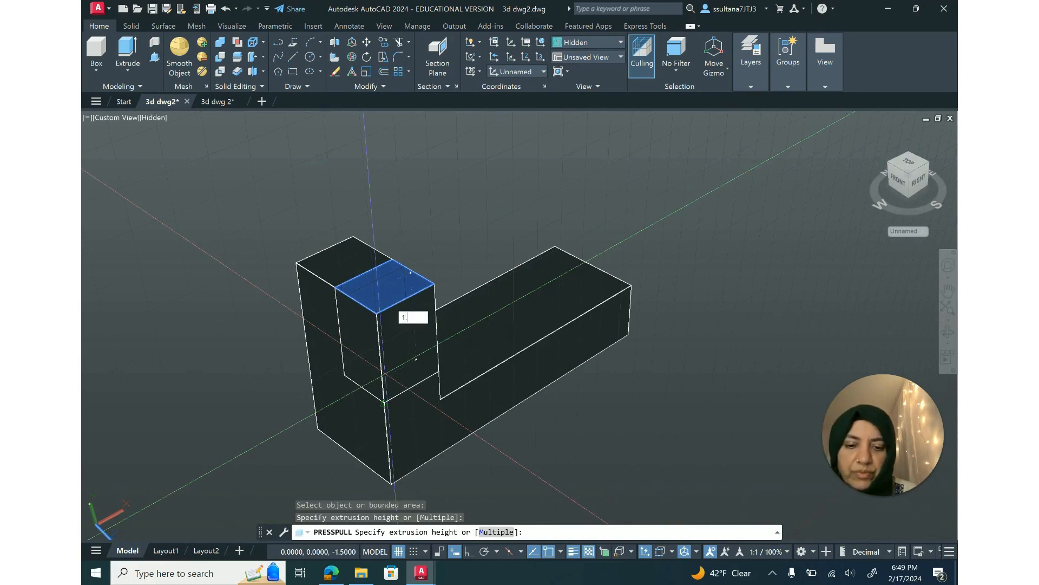
text(5)
key(Return)
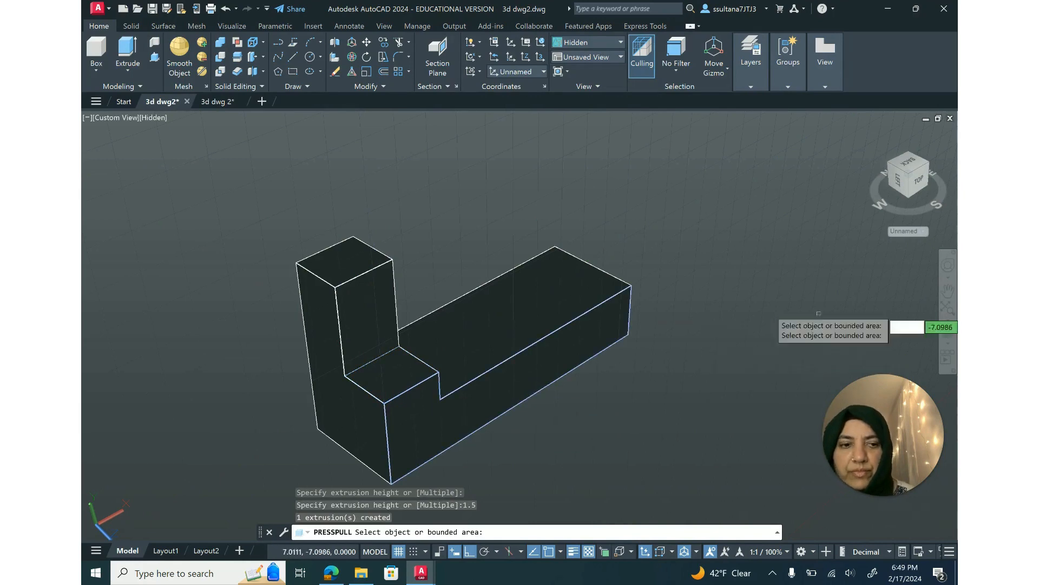
Orbit the solid to face its L-shaped side and check the underside notch dimensions in the 3d dwg 2 layout.
click(947, 331)
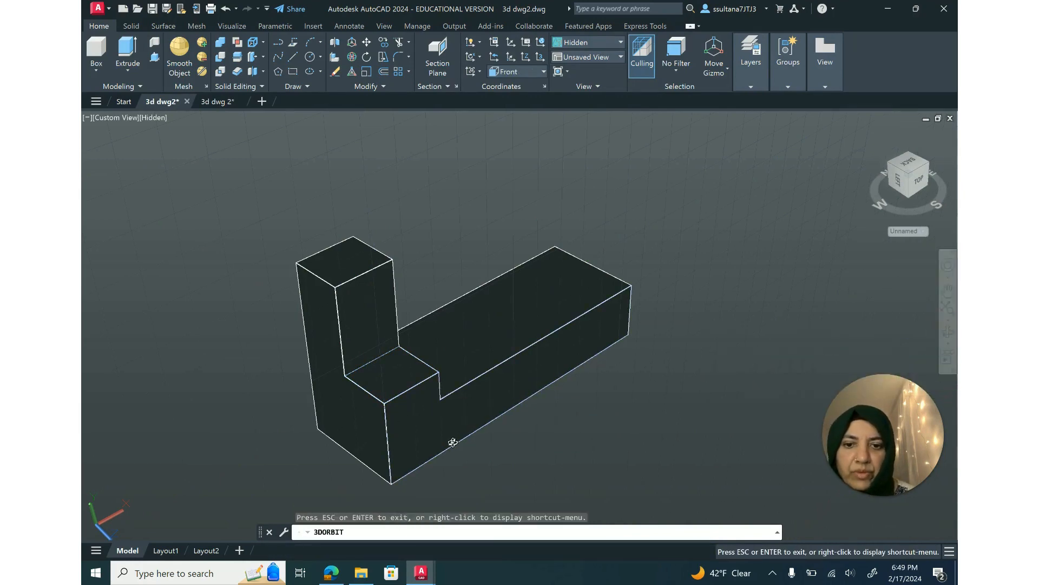
drag(453, 442, 367, 313)
right_click(267, 327)
click(280, 332)
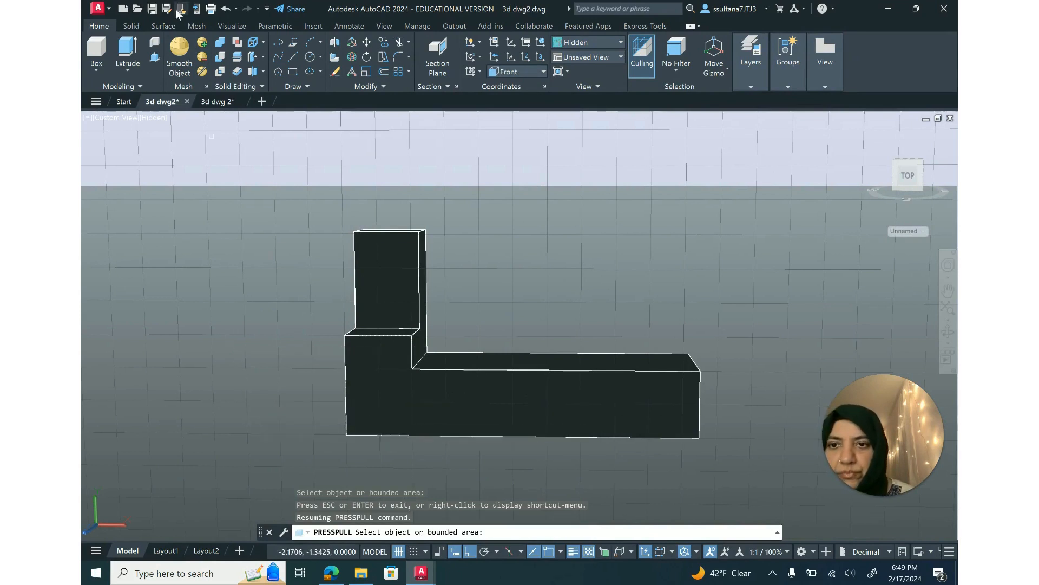
click(214, 100)
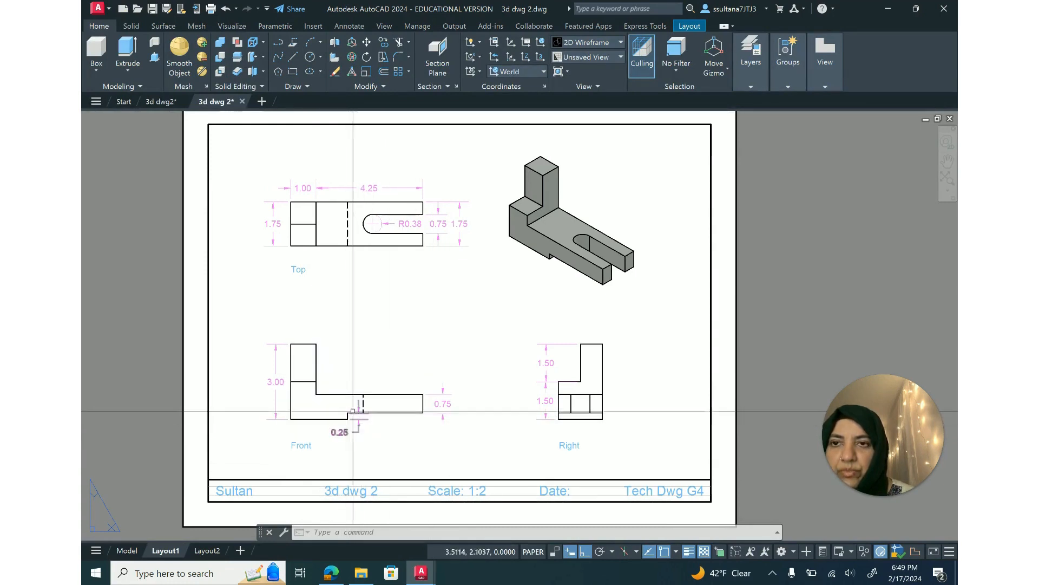
click(154, 102)
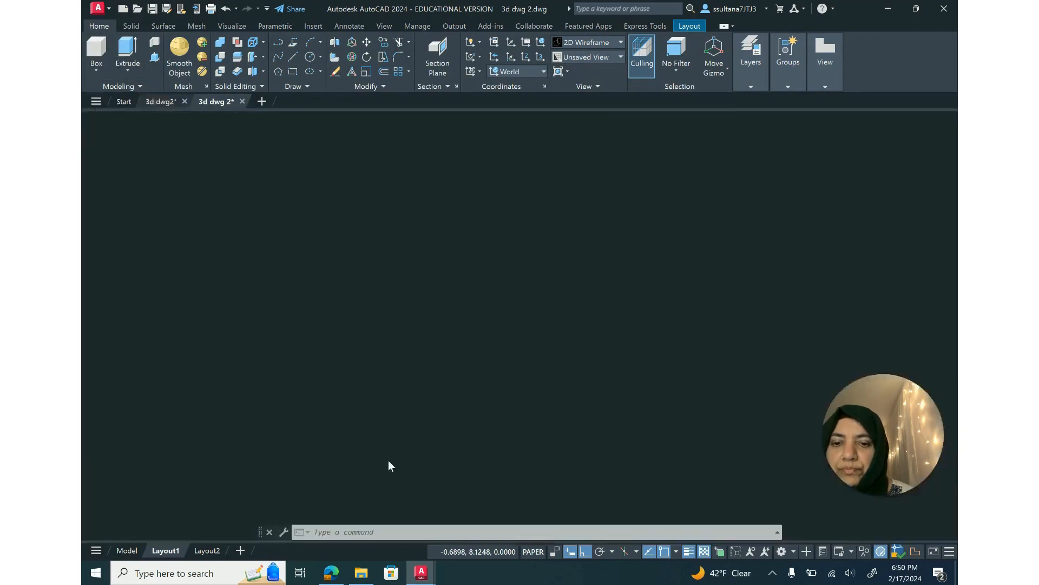
Draw a line straight across the base's underside, starting 3 from the free end along its long edge.
shift+middle_drag(441, 401, 582, 243)
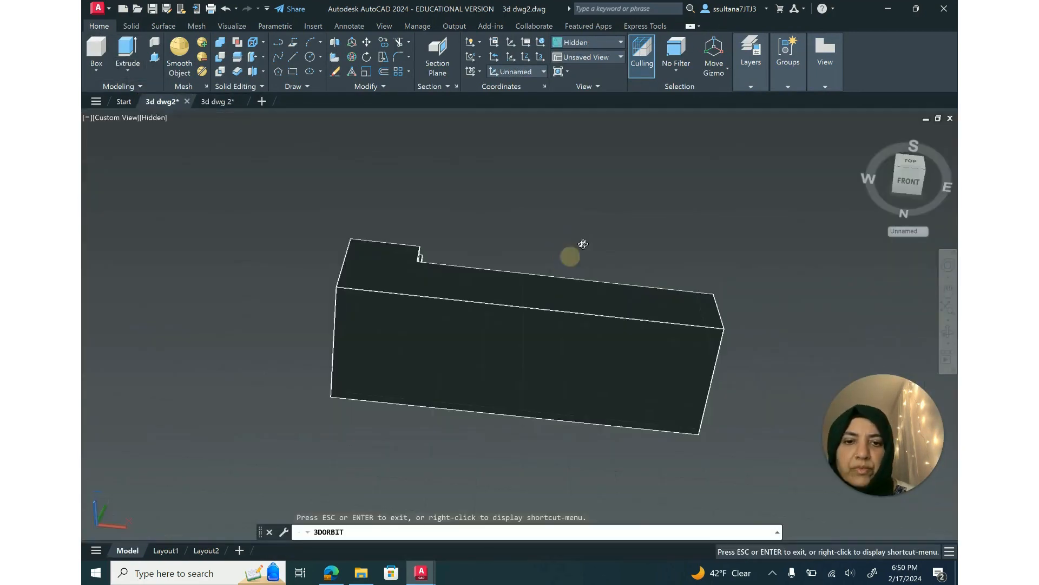
right_click(582, 243)
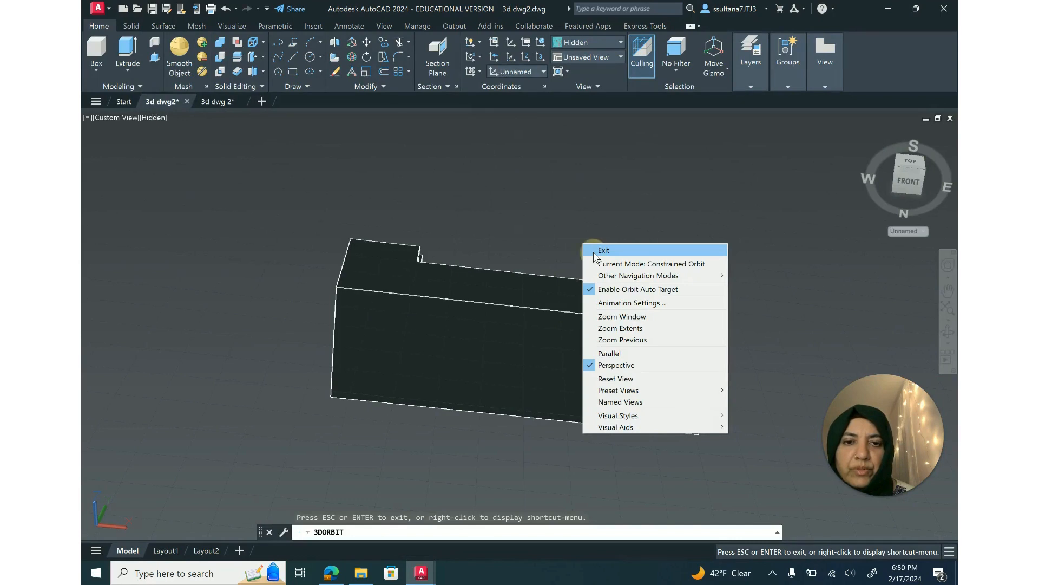
click(601, 250)
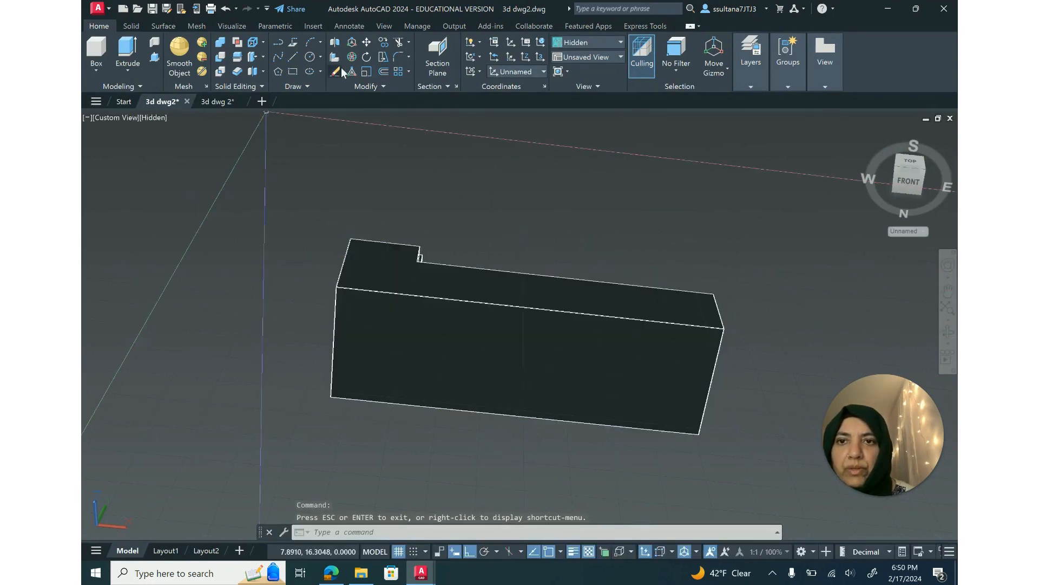
click(295, 57)
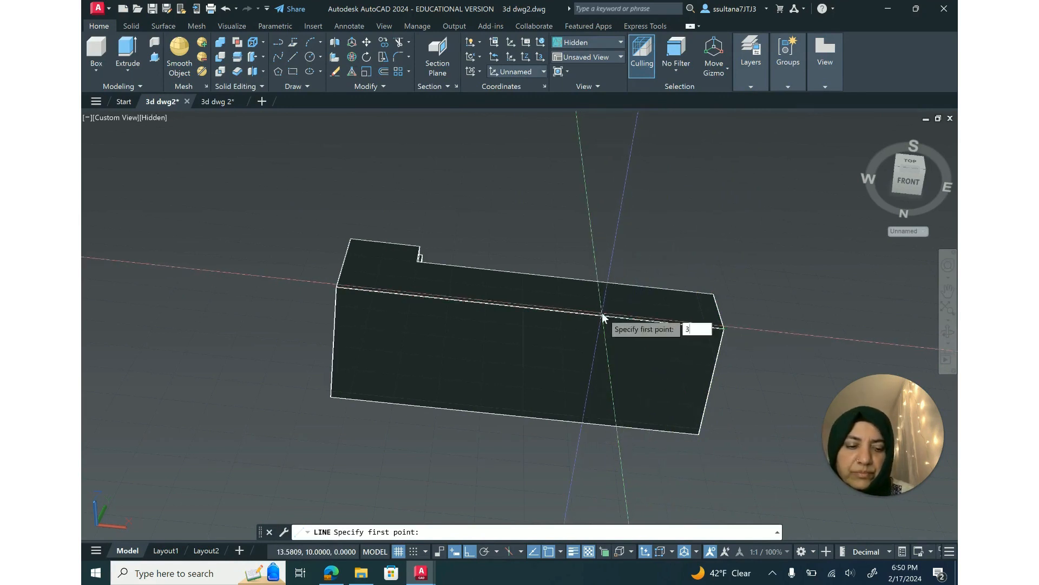
key(Return)
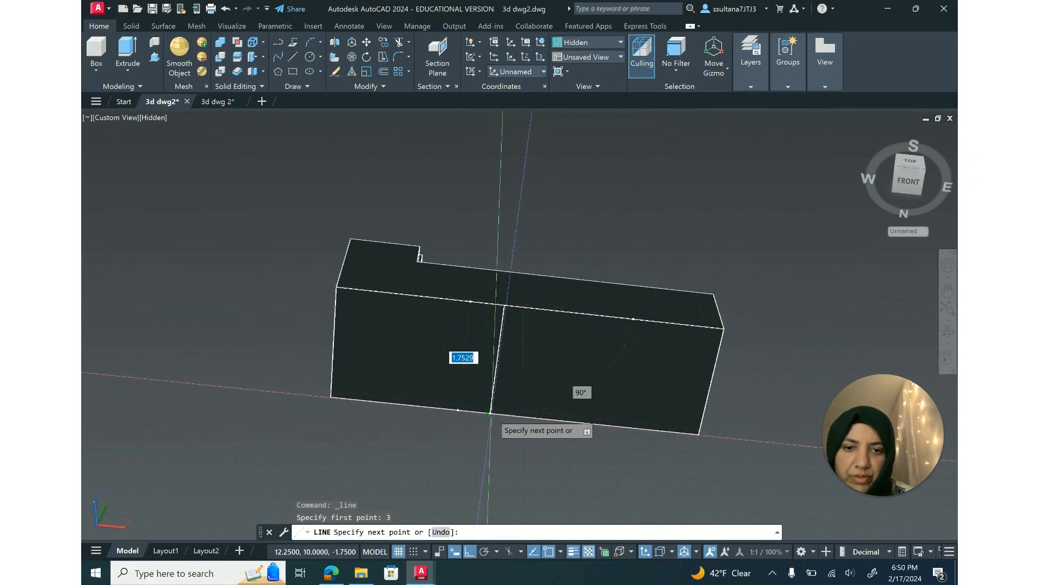
click(490, 412)
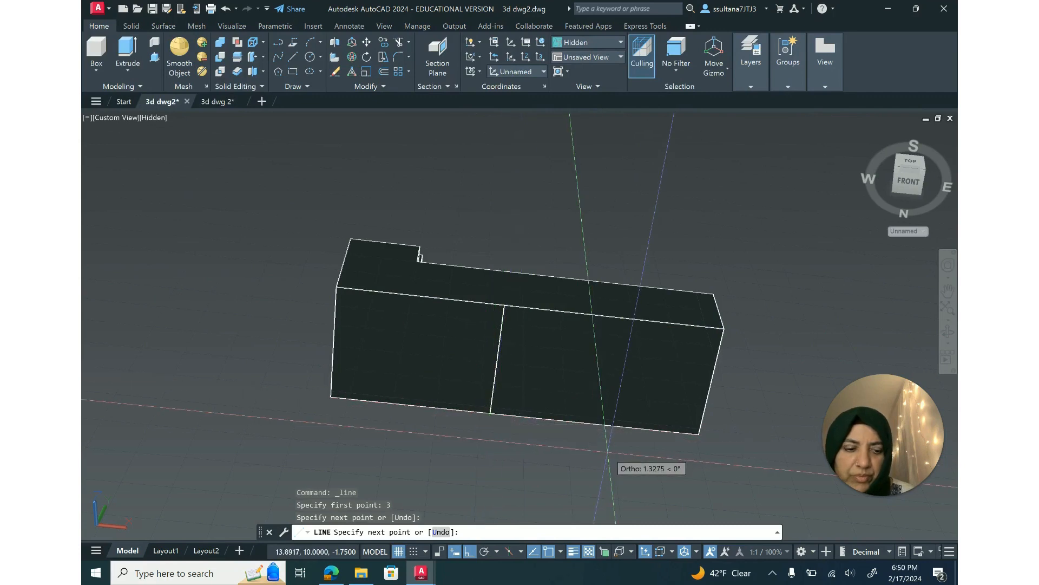
key(Return)
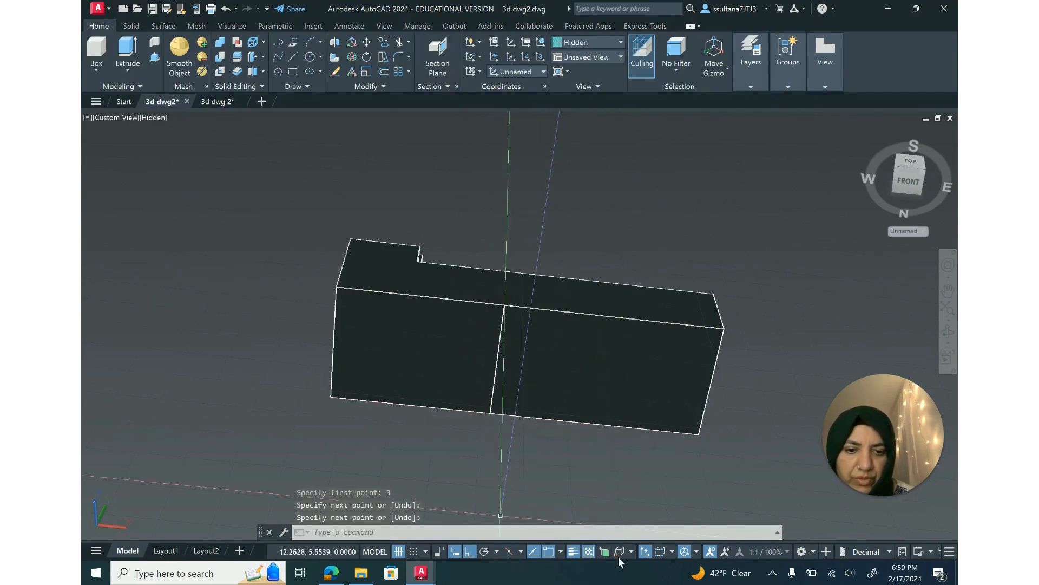
click(558, 550)
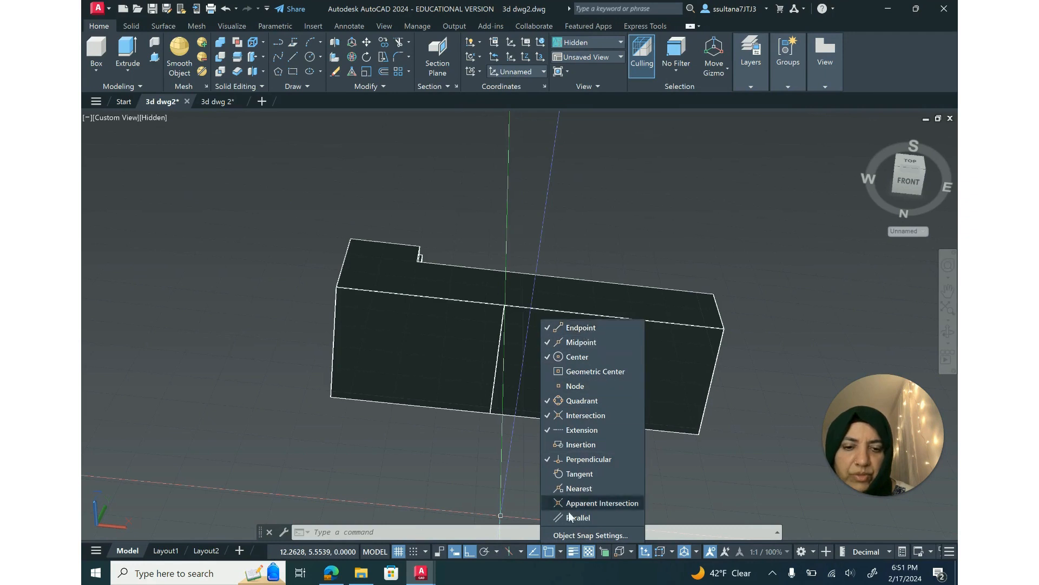
click(562, 550)
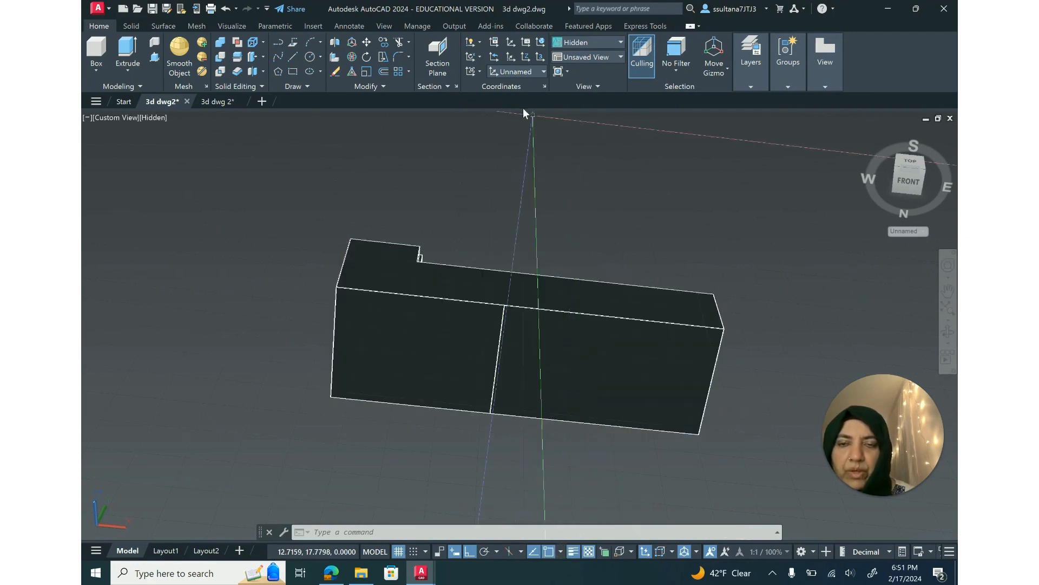
Presspull the underside area between the line and the base's free end inward by .25 to cut the notch.
click(156, 58)
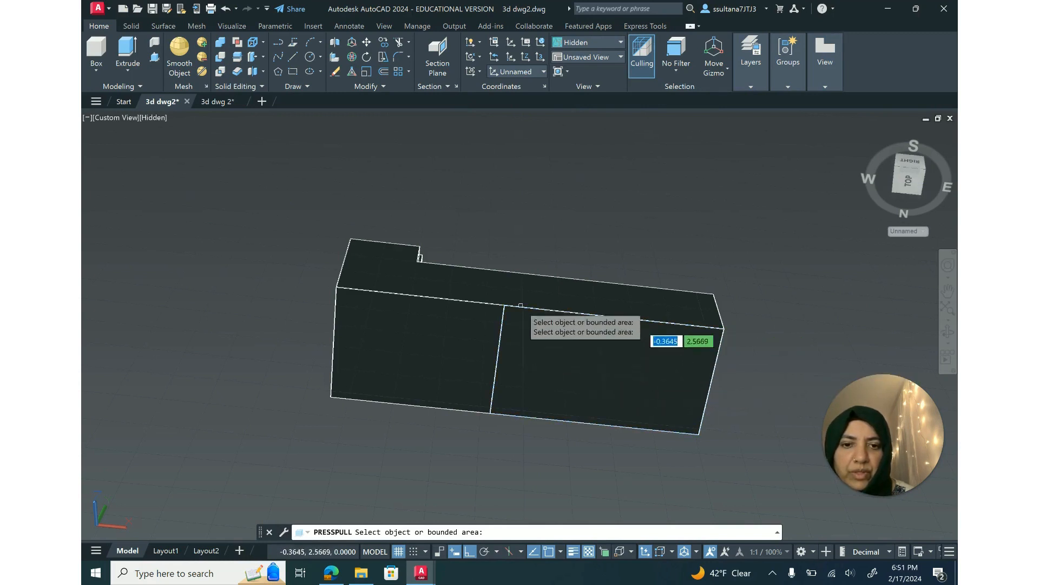
click(545, 366)
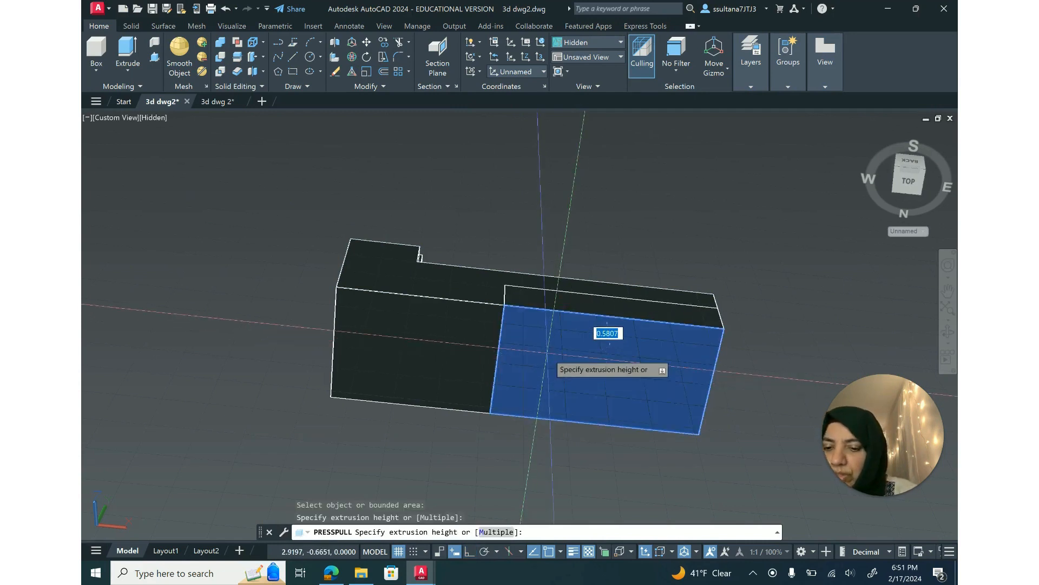
text(.25)
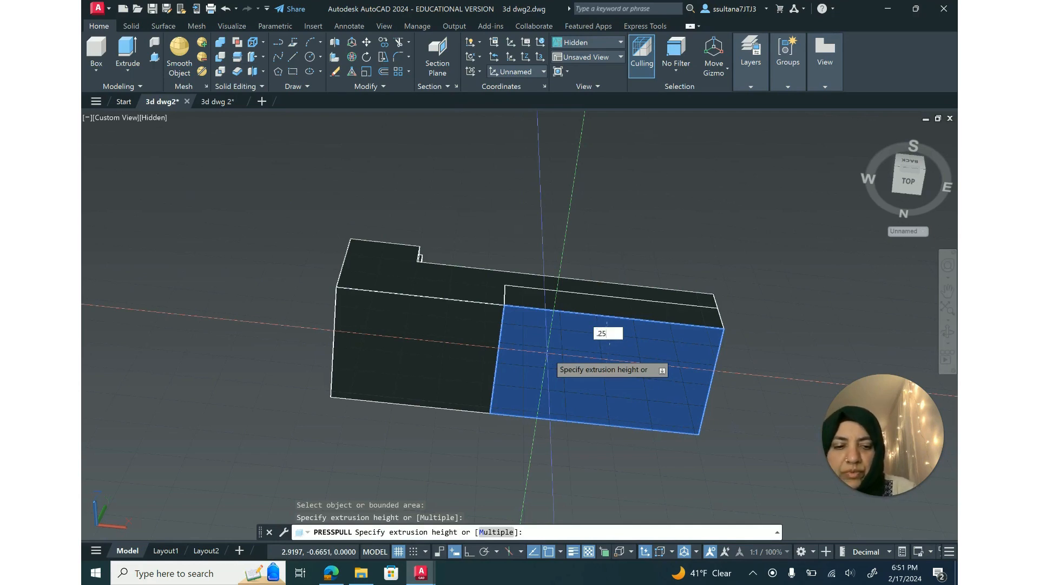
key(Return)
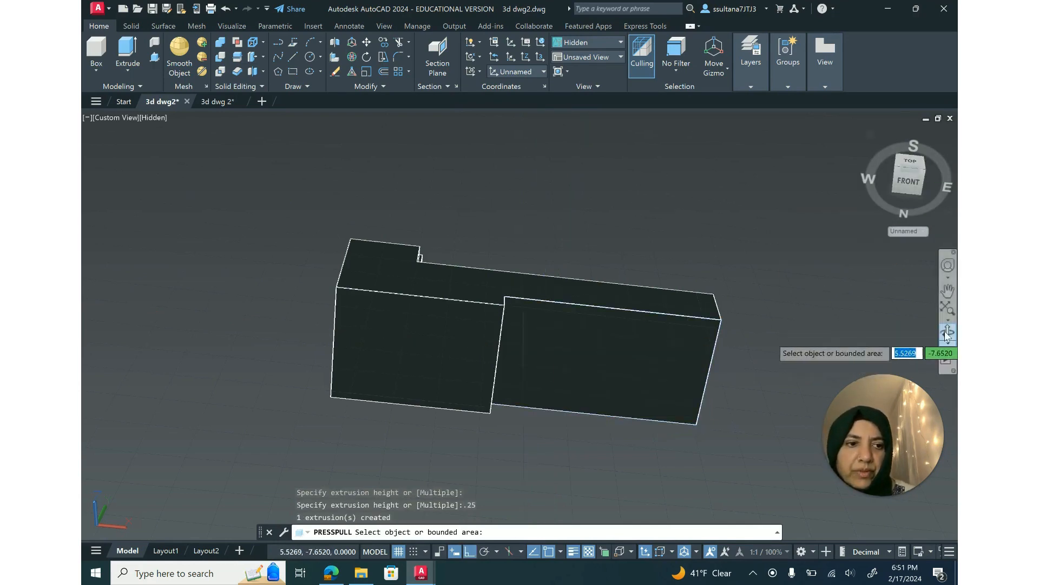
click(948, 332)
drag(306, 189, 355, 374)
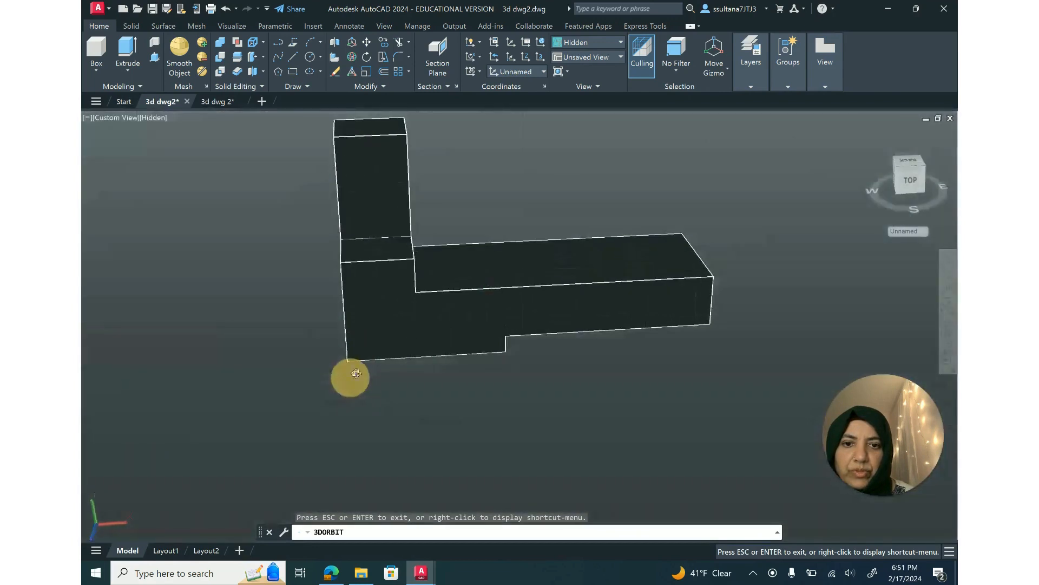
drag(415, 313, 619, 262)
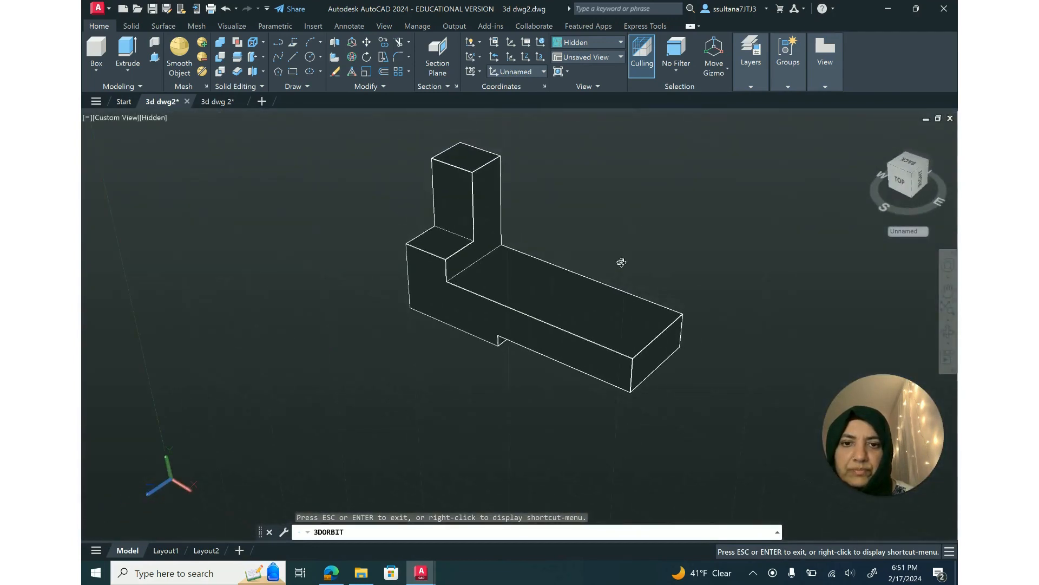
right_click(630, 238)
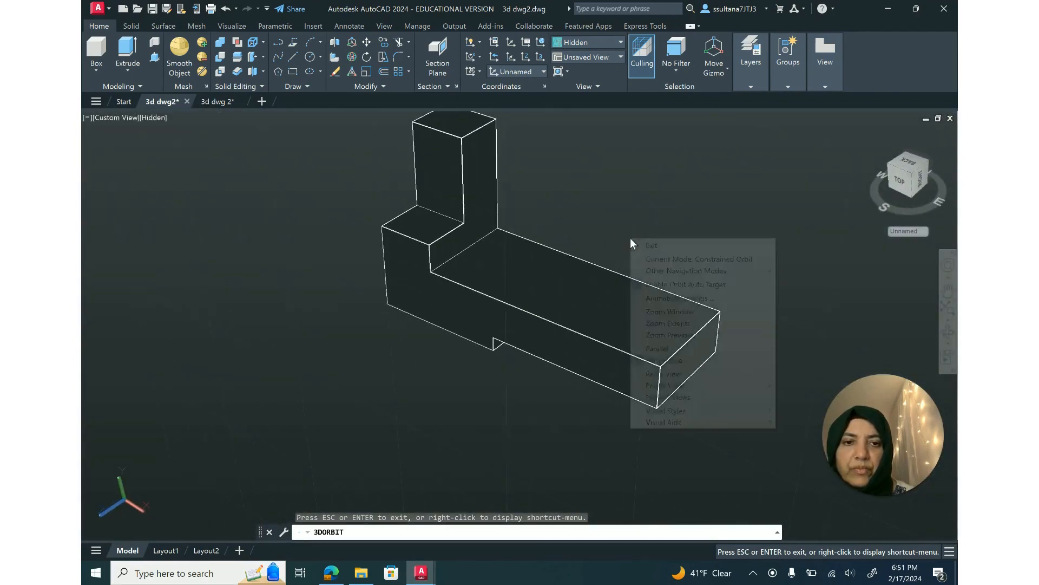
click(664, 244)
key(Return)
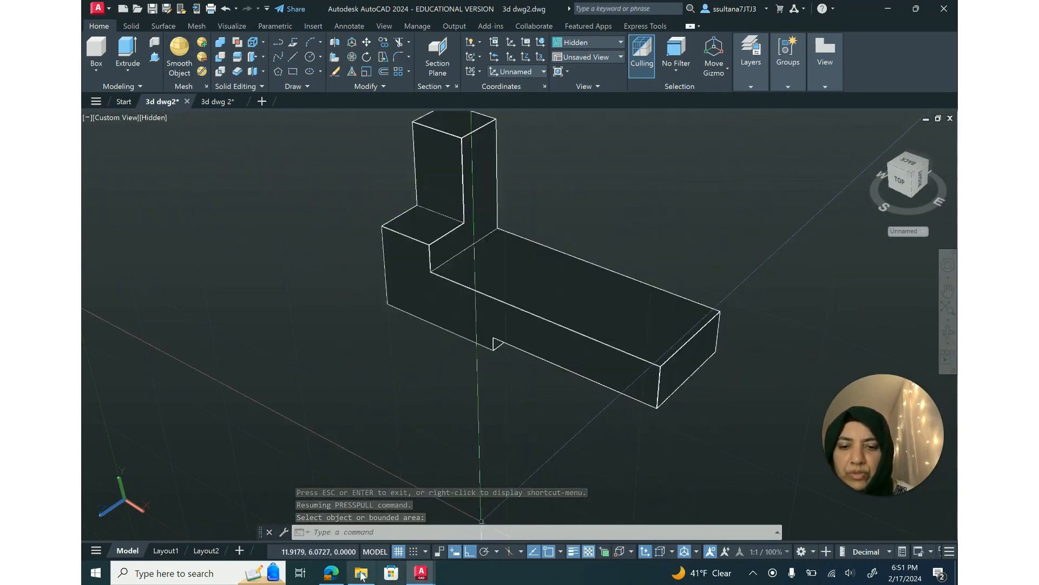
Check the slot's dimensions and radius in the top view of the 3d dwg 2 layout, and return to the 3d dwg2 model.
click(214, 103)
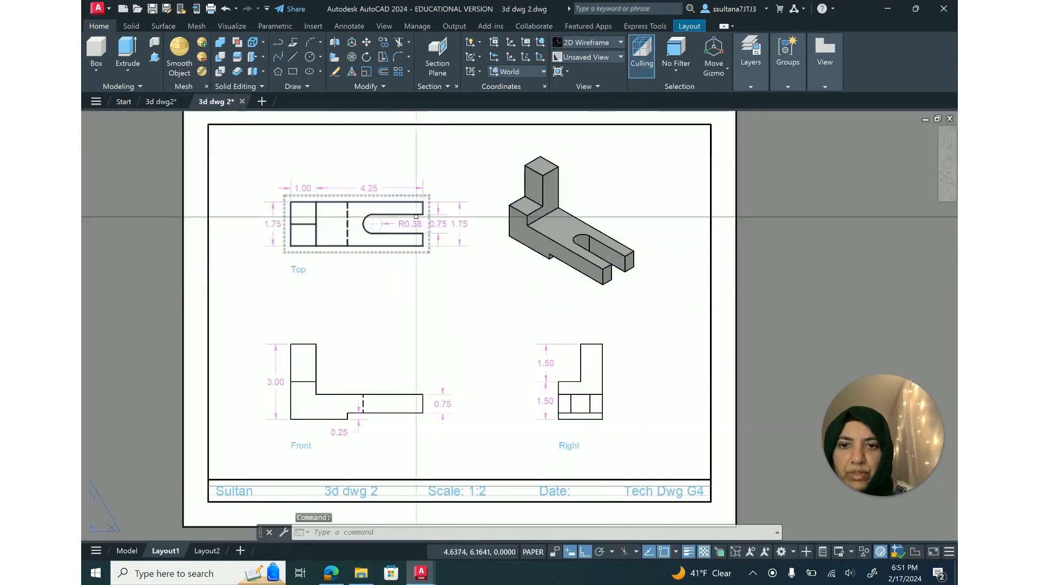
scroll(404, 215, up, 2)
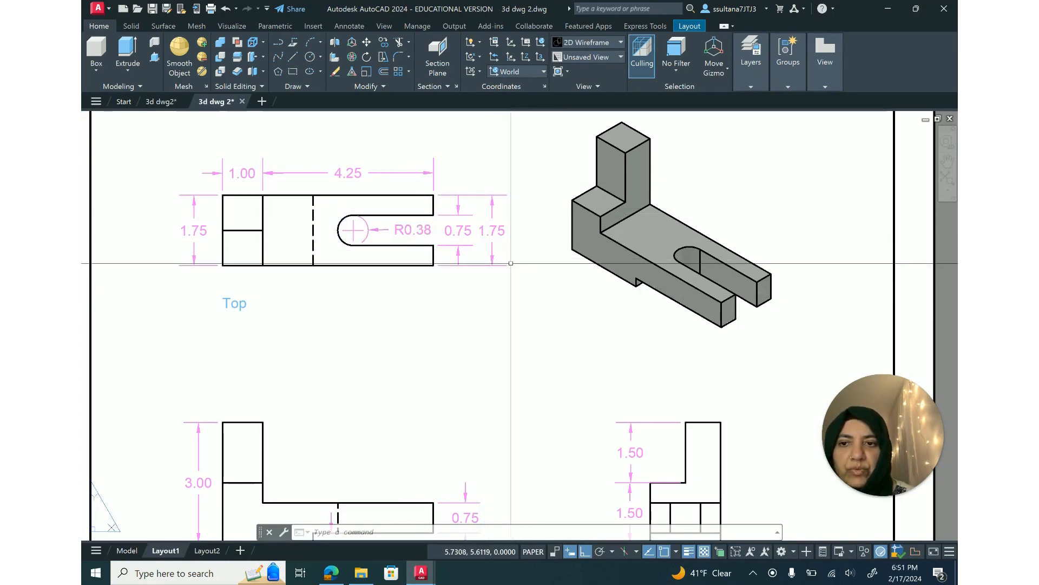
scroll(380, 211, down, 2)
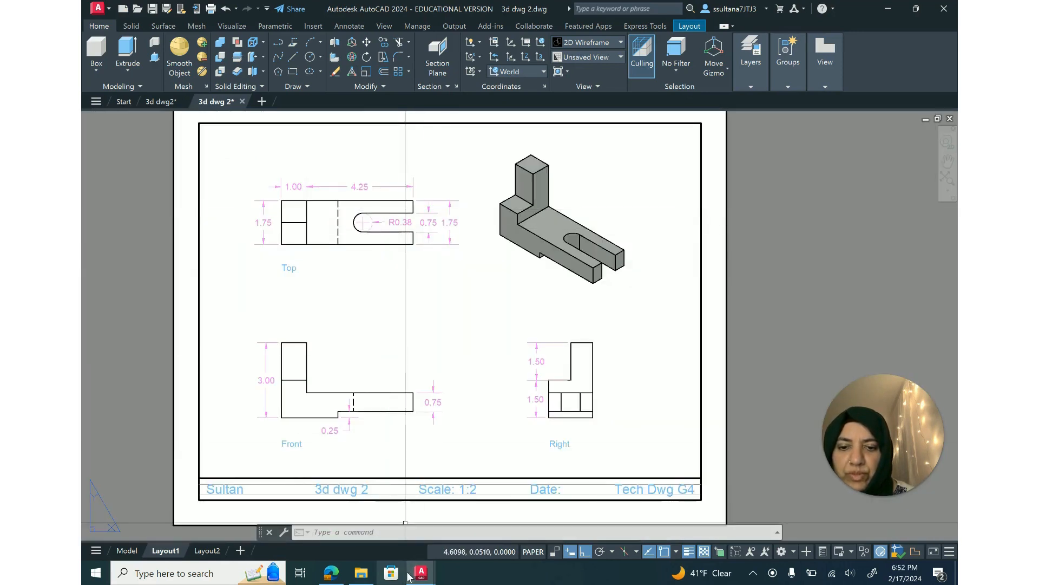
click(154, 102)
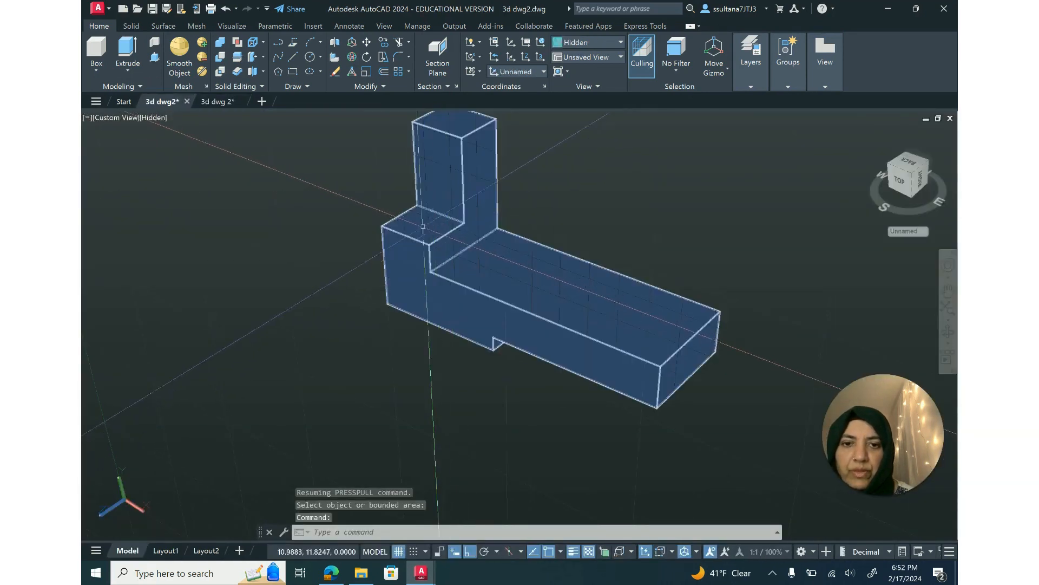
scroll(512, 322, down, 2)
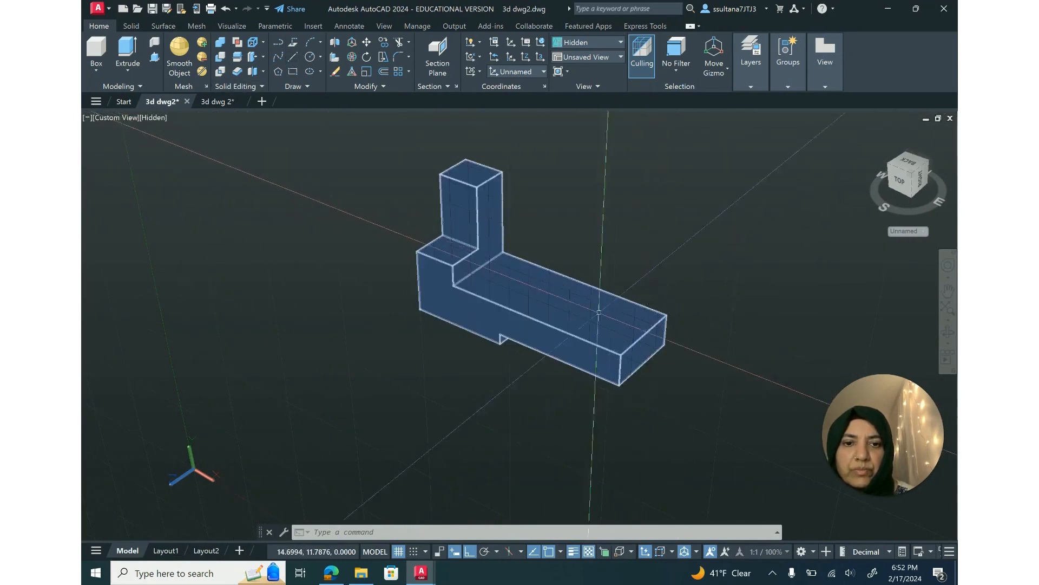
scroll(649, 313, down, 2)
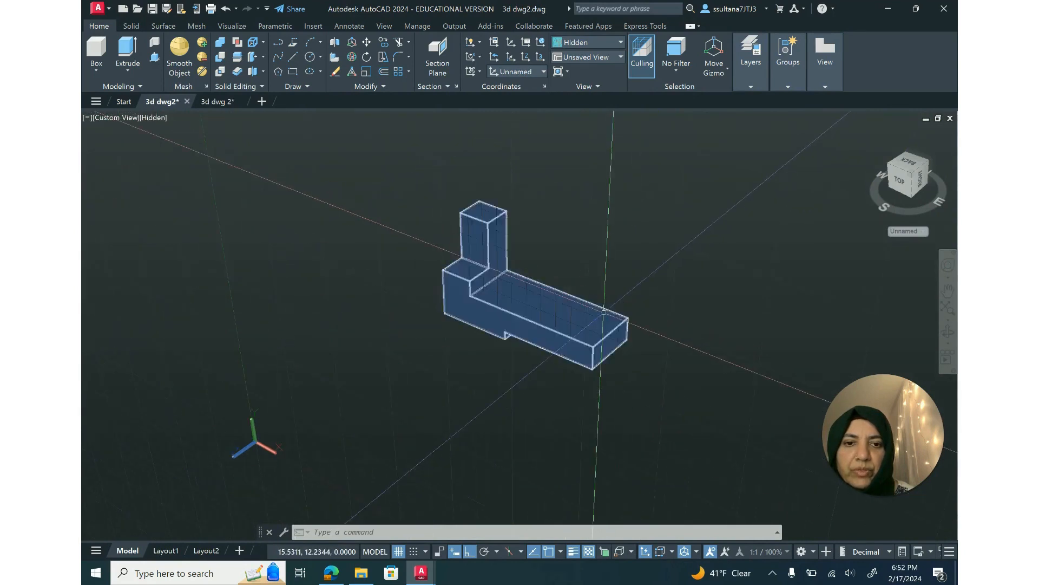
scroll(519, 306, up, 1)
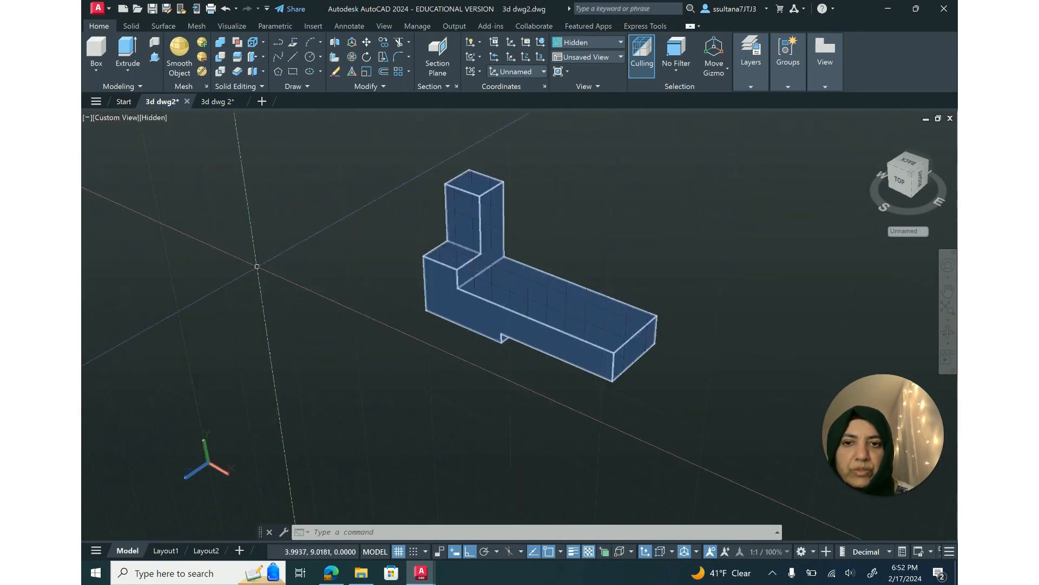
Set the model view to Top with parallel projection.
click(102, 118)
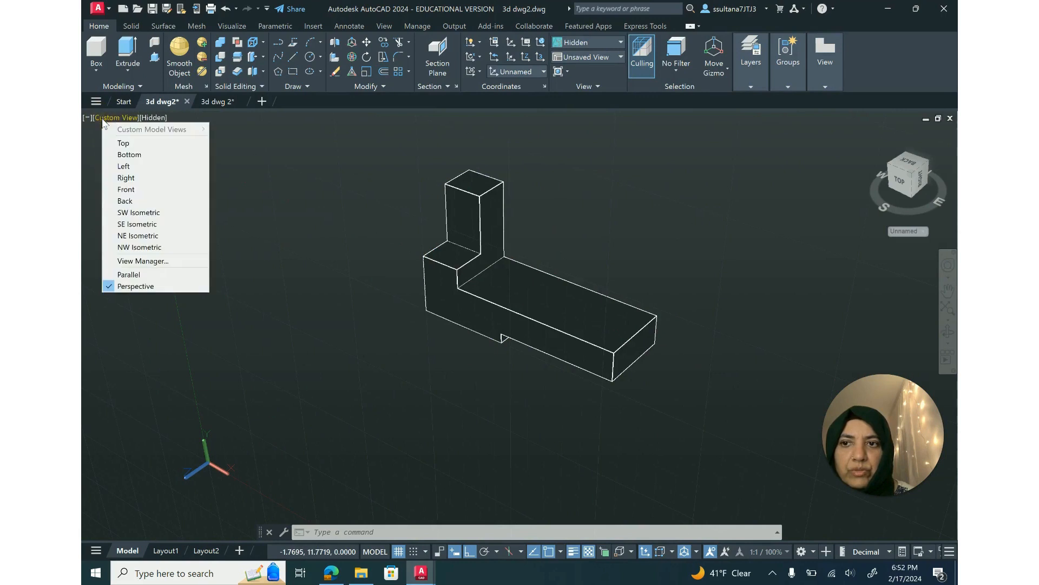
click(122, 140)
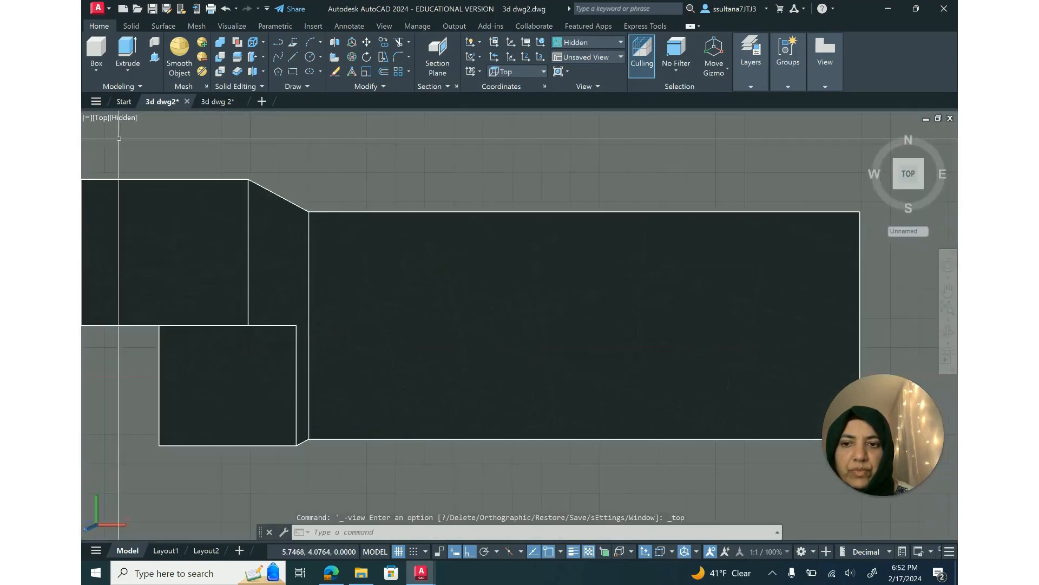
right_click(909, 168)
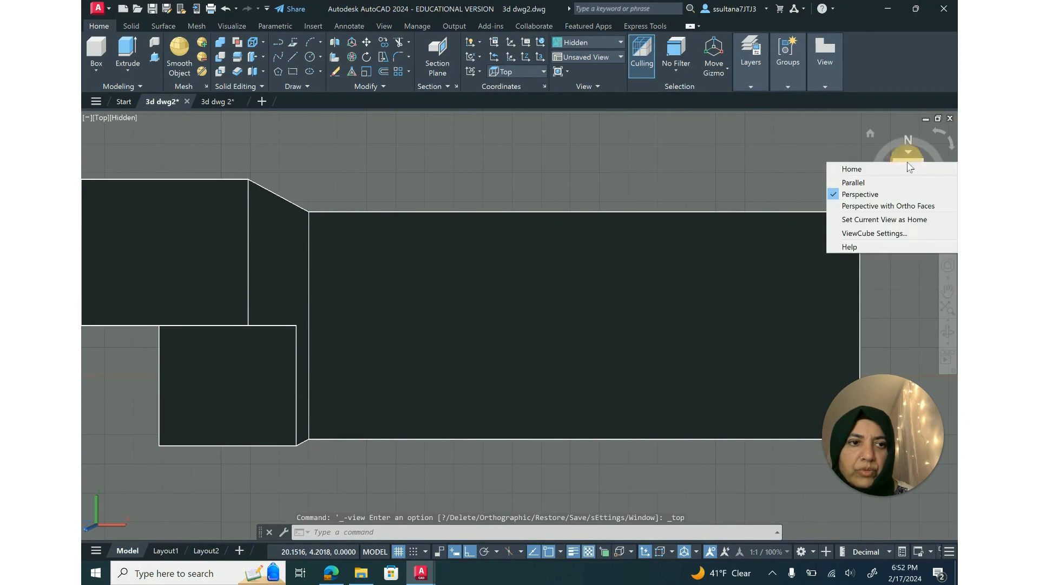
click(889, 182)
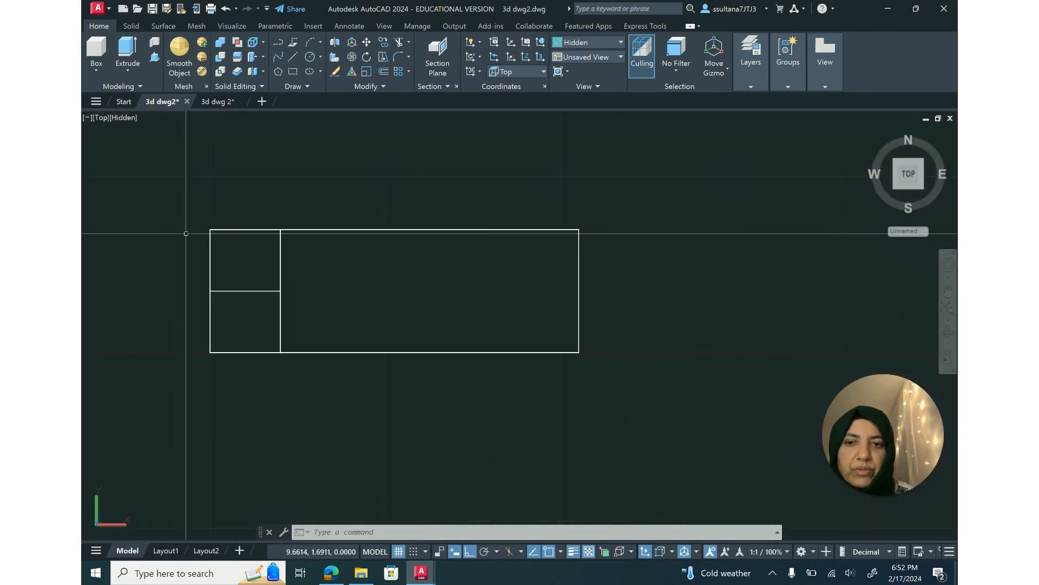
scroll(232, 242, down, 4)
scroll(385, 260, up, 2)
scroll(407, 262, down, 1)
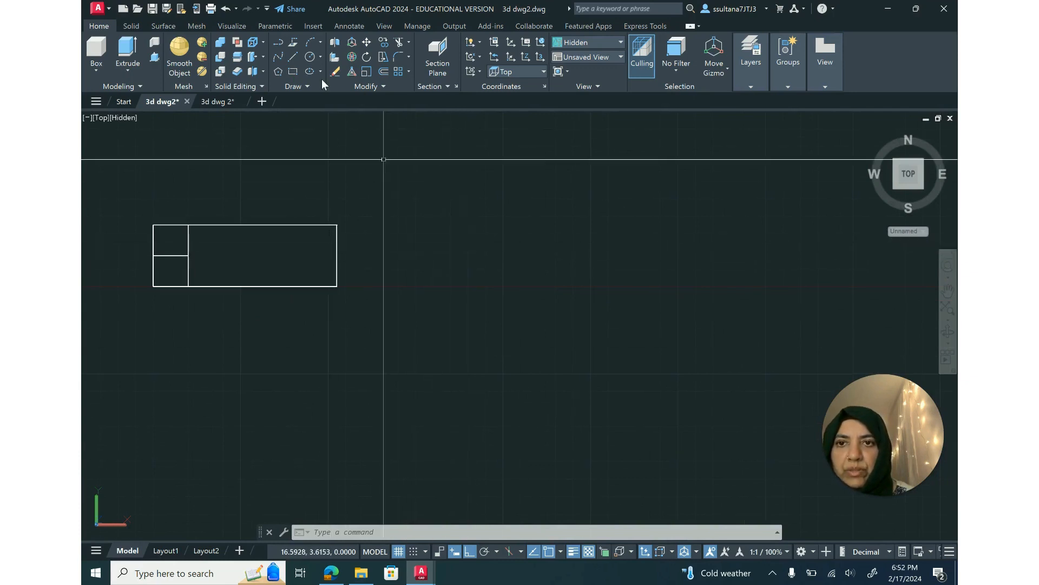
Draw a horizontal line 2 long outward from the base's free end, starting .5 below its upper corner in the top view.
click(297, 57)
scroll(341, 219, up, 3)
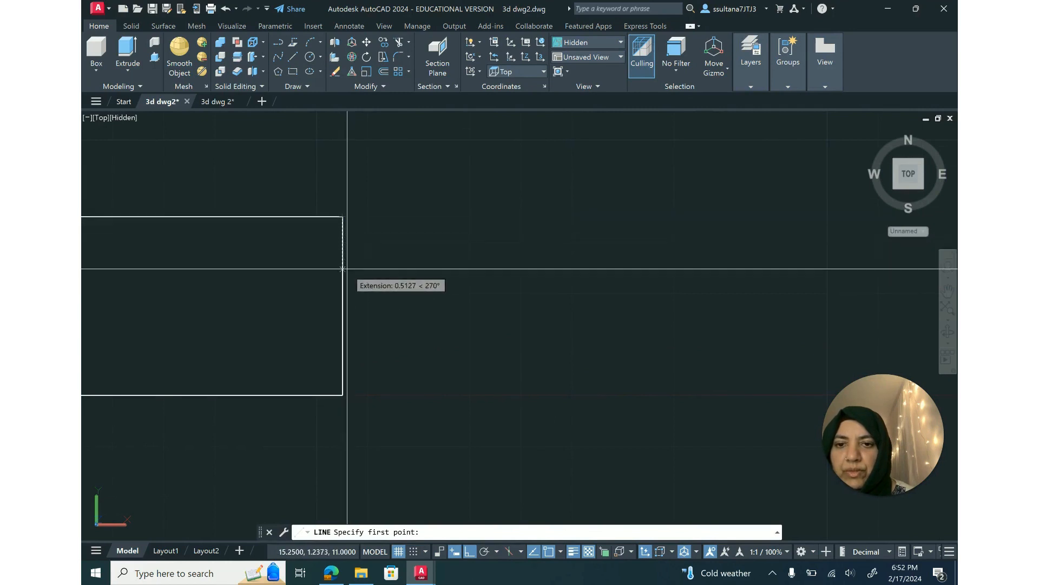
text(.5)
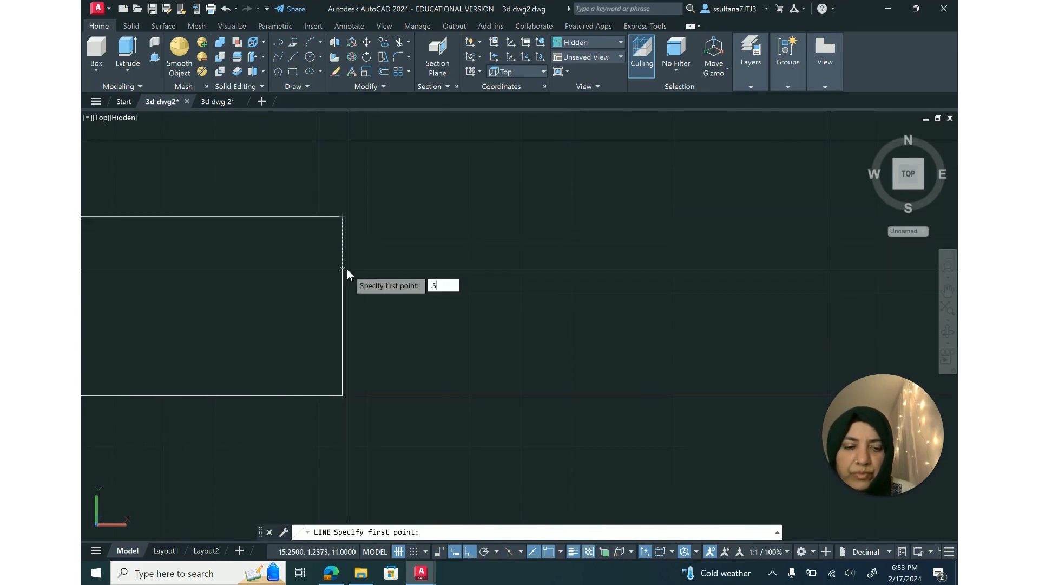
key(Return)
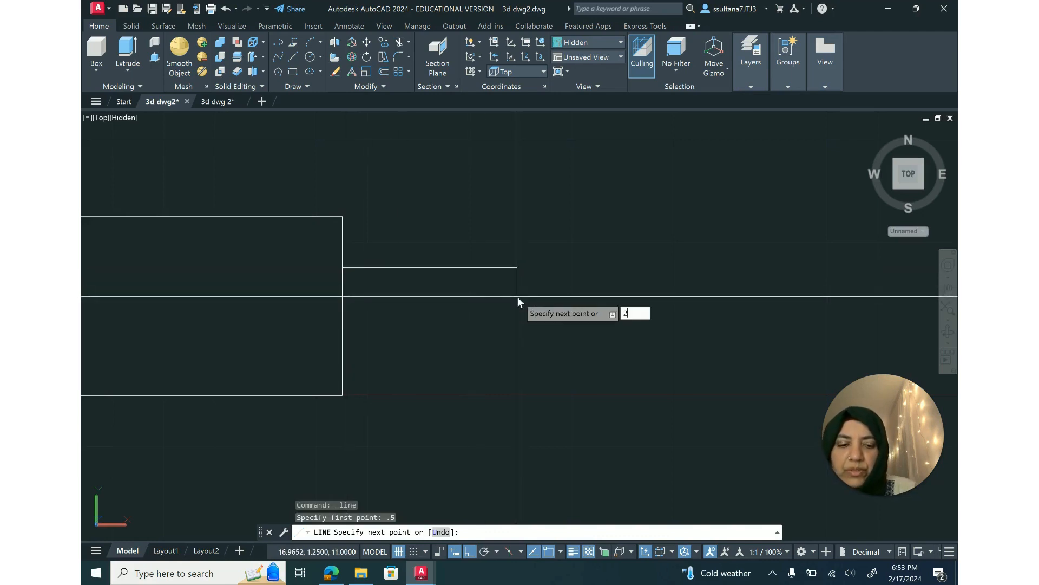
text(2)
key(Return)
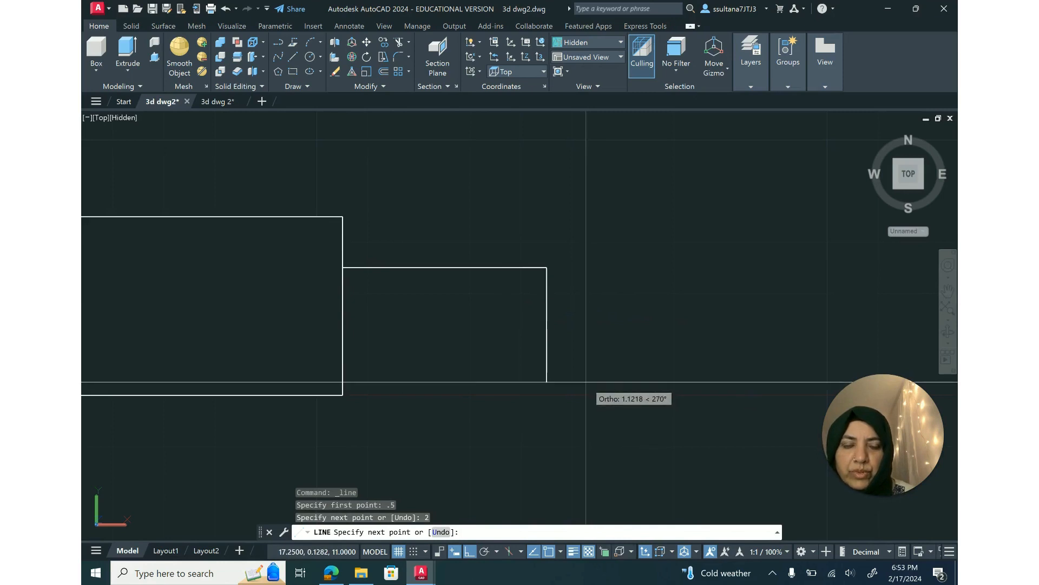
key(Return)
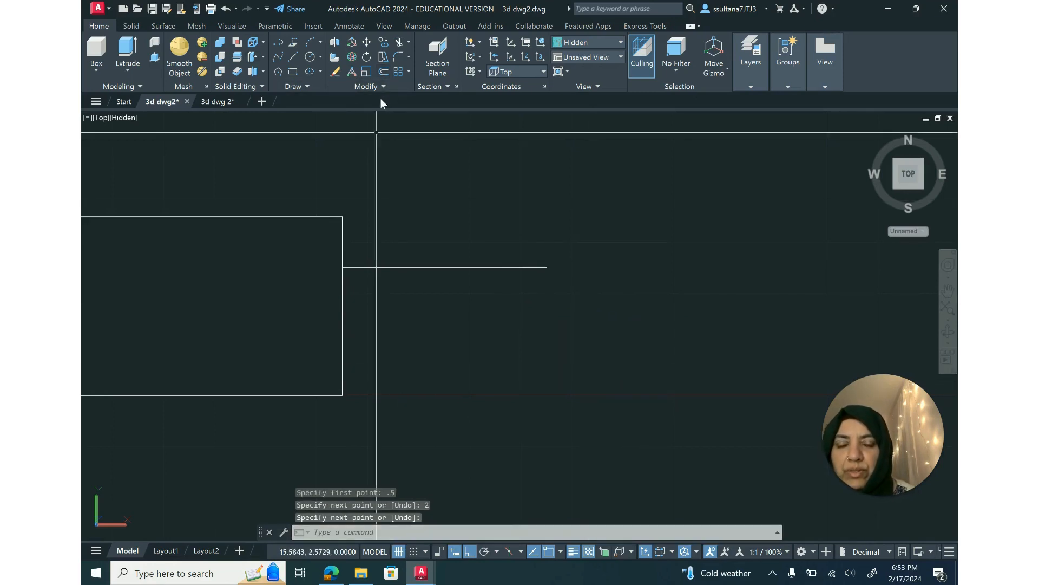
Mirror the line about a horizontal axis through the midpoint of the base's free end, keeping the source line.
text(mi)
key(Return)
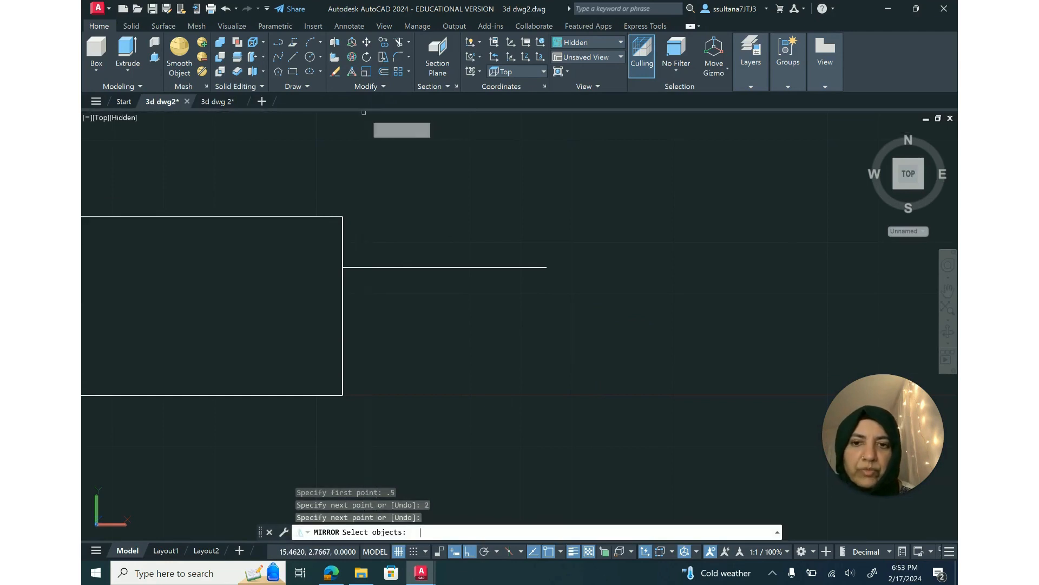
click(372, 268)
key(Return)
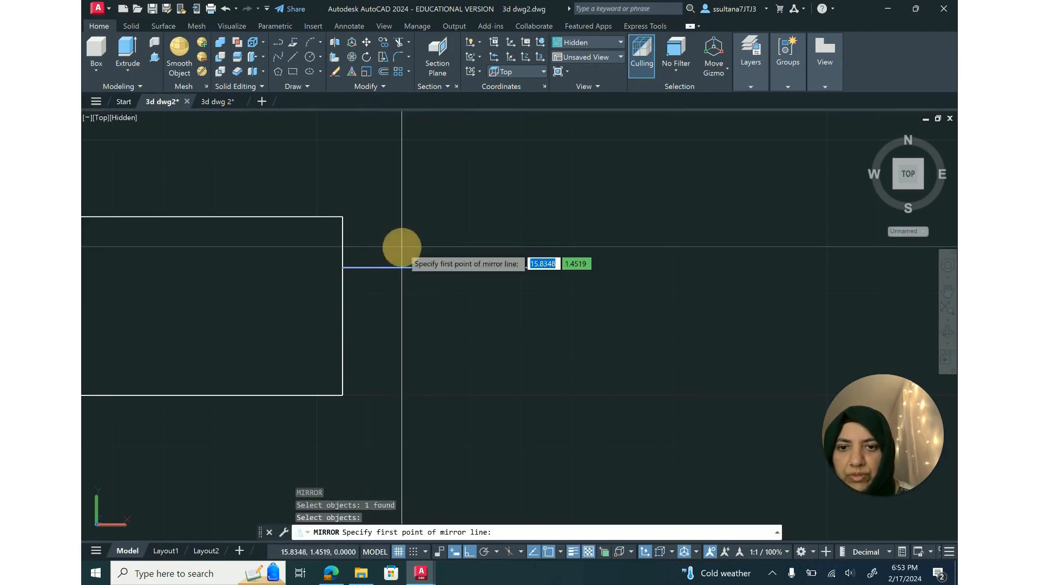
click(342, 306)
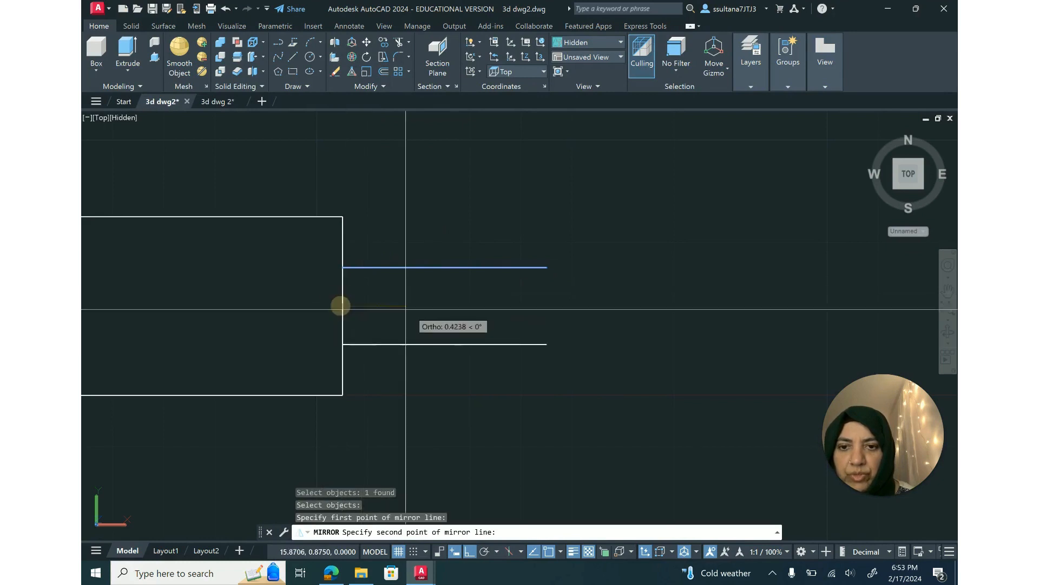
click(480, 318)
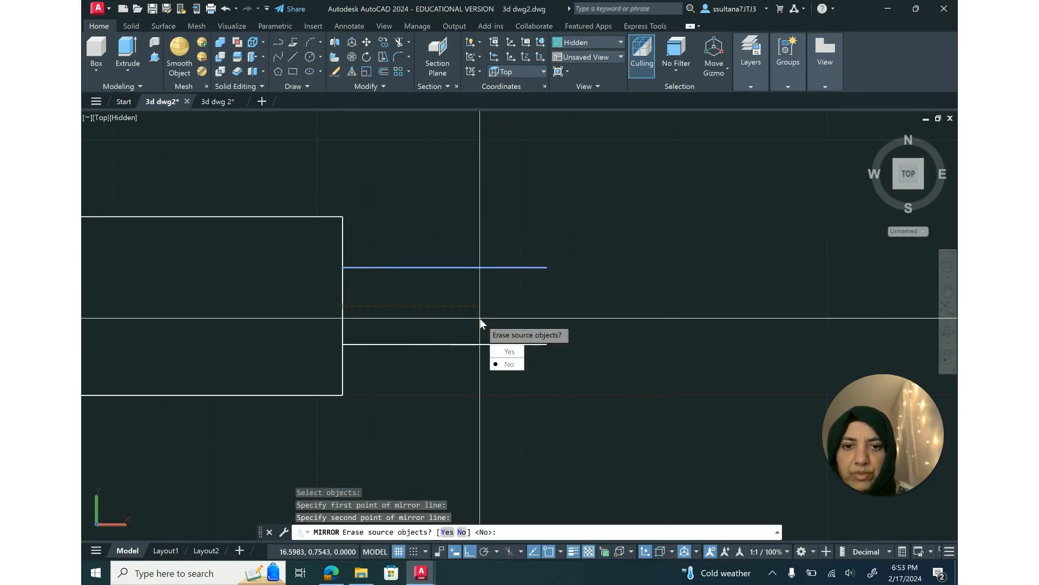
click(512, 360)
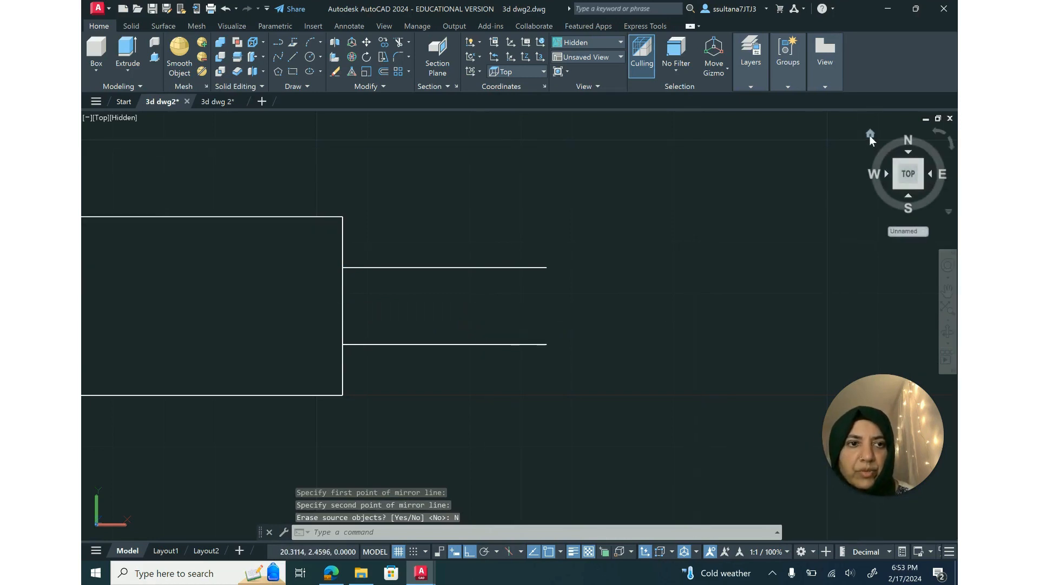
Move both slot lines horizontally outward in the top view, clear of the base's free end.
click(870, 135)
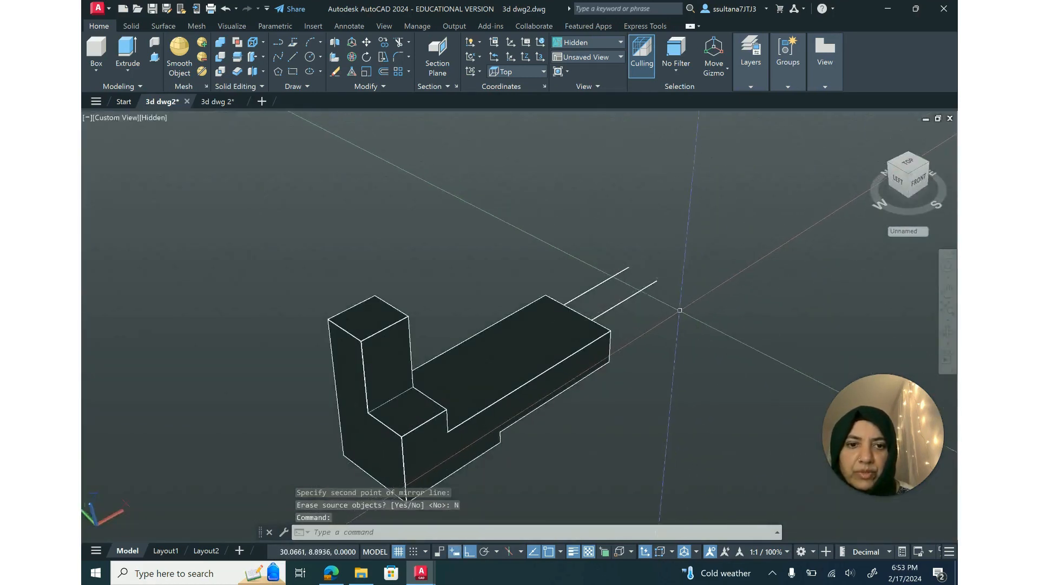
scroll(528, 325, down, 2)
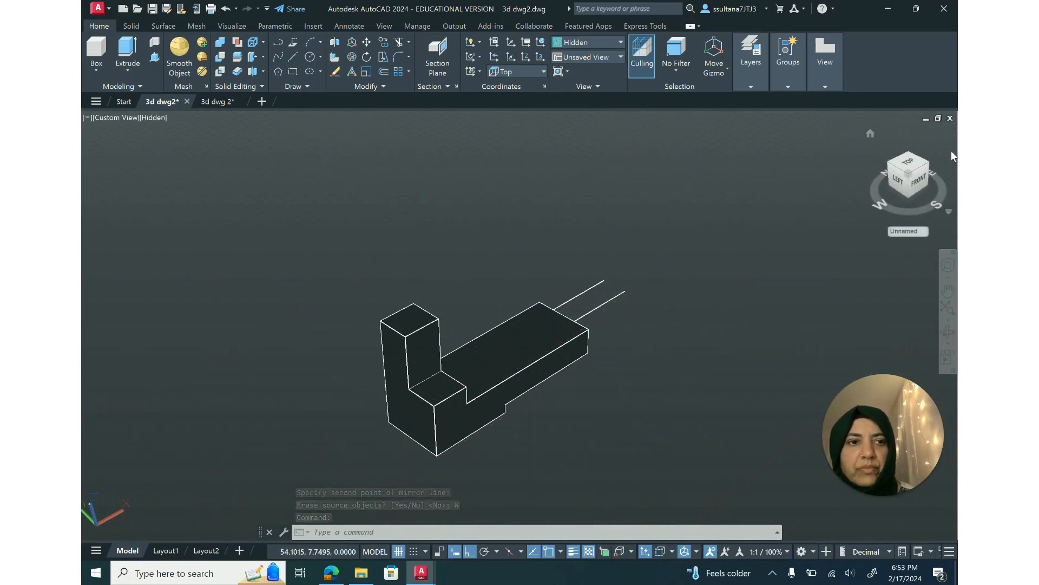
click(914, 166)
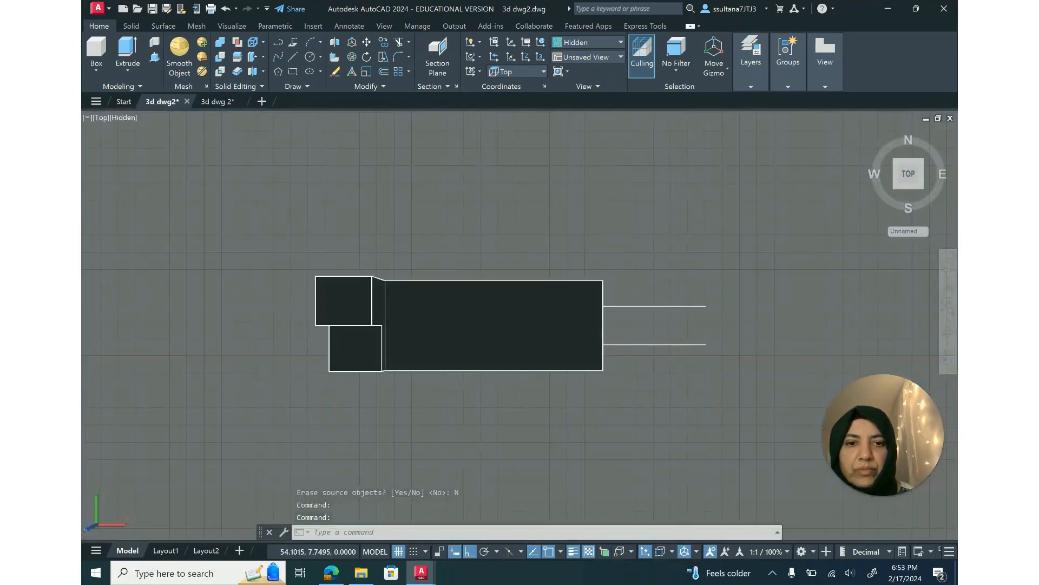
click(367, 44)
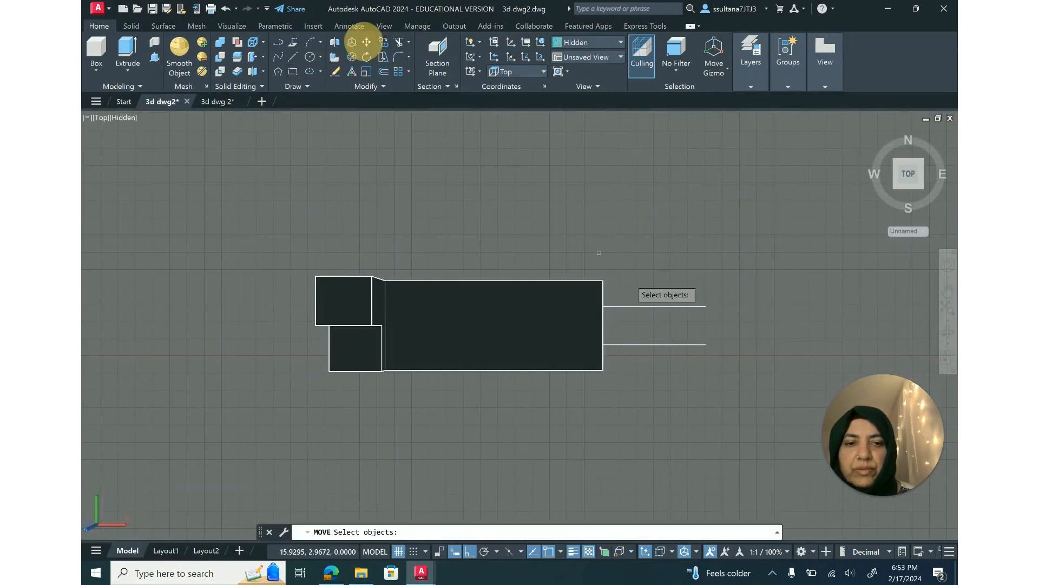
click(701, 297)
click(651, 360)
right_click(651, 360)
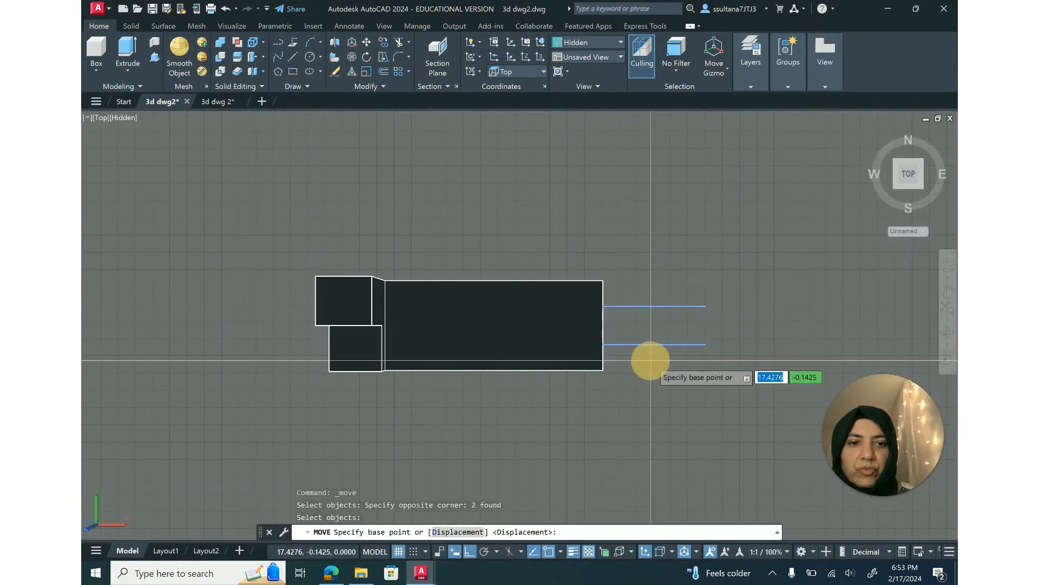
click(653, 359)
click(713, 358)
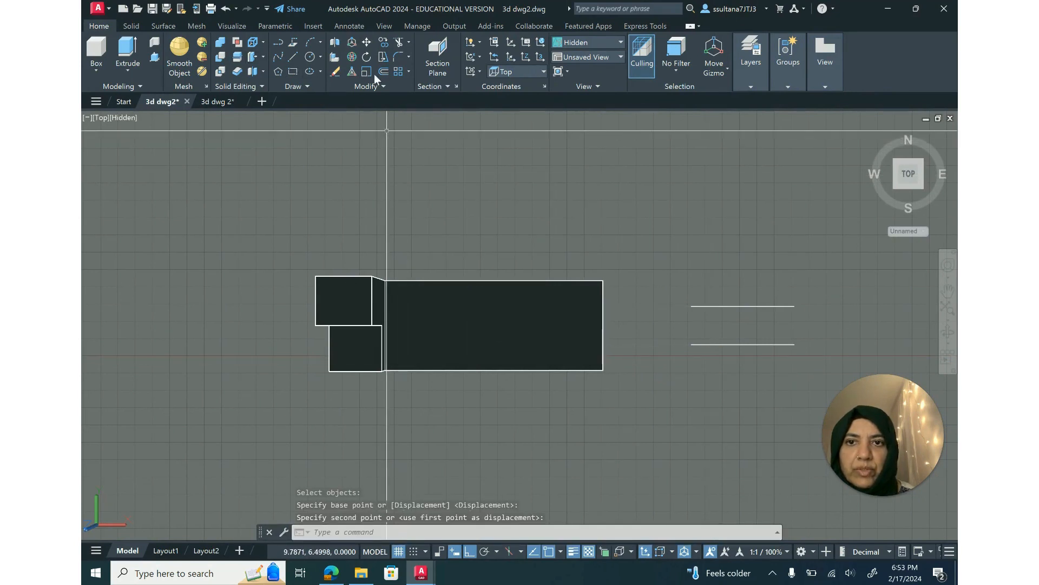
Fillet the two parallel lines at their ends nearest the base to form the slot's rounded end.
click(398, 57)
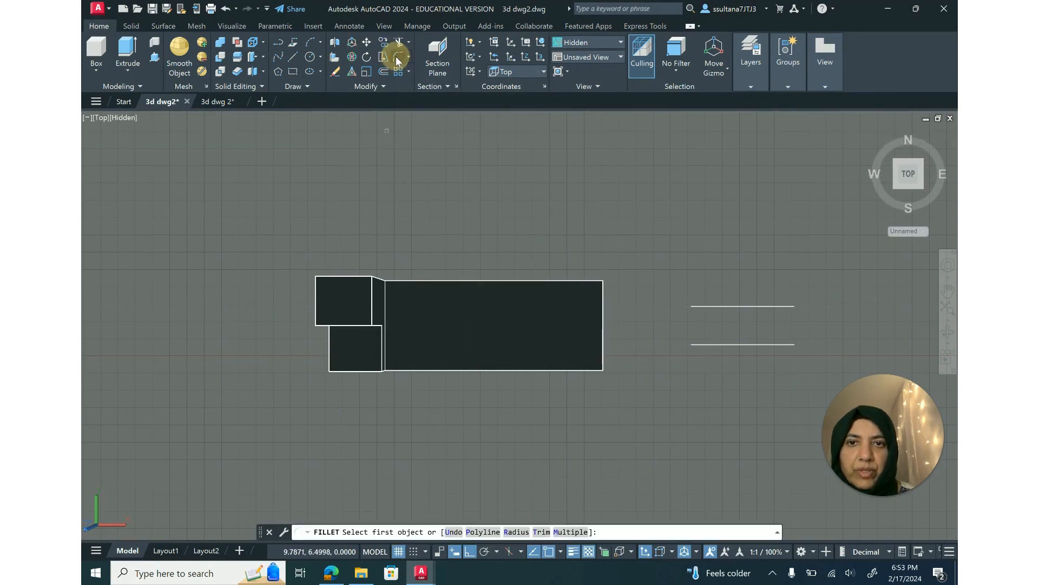
click(517, 531)
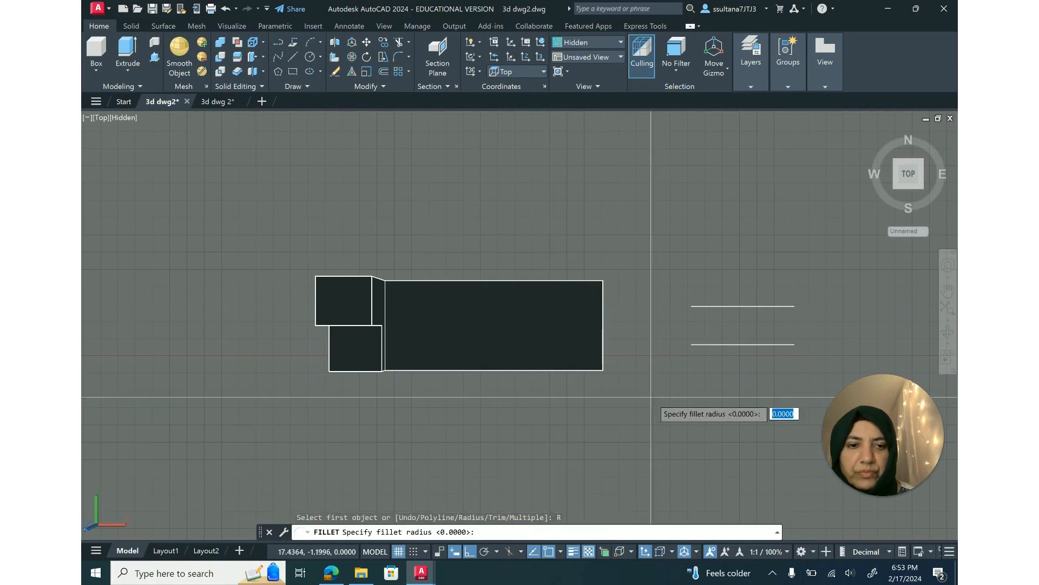
key(Return)
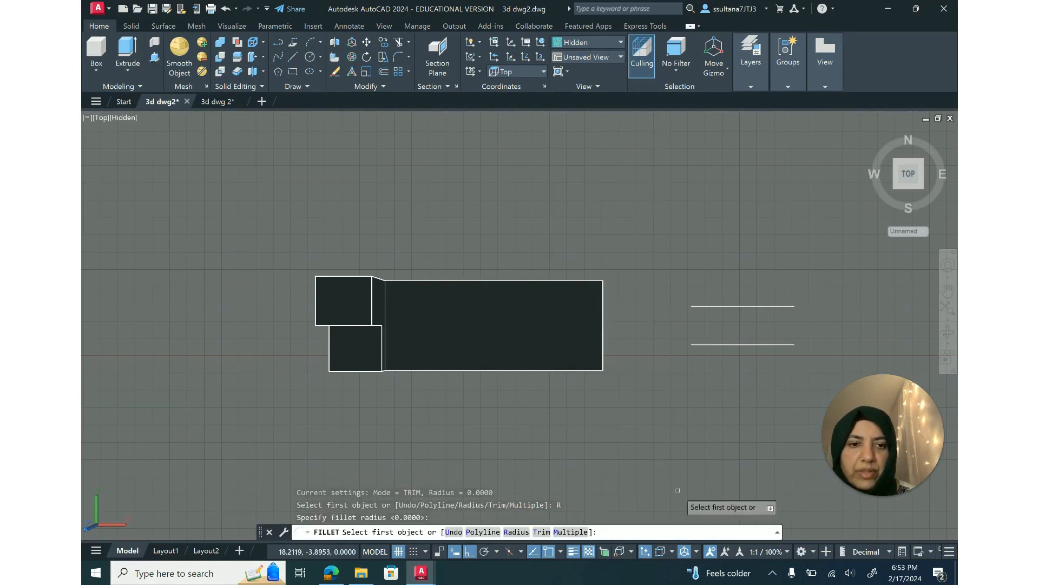
click(712, 307)
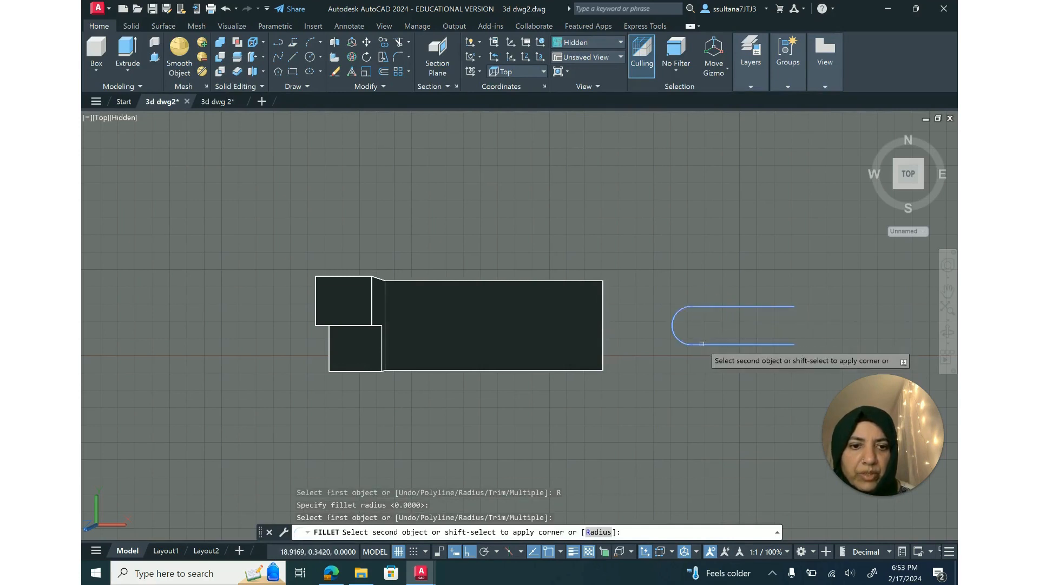
click(702, 343)
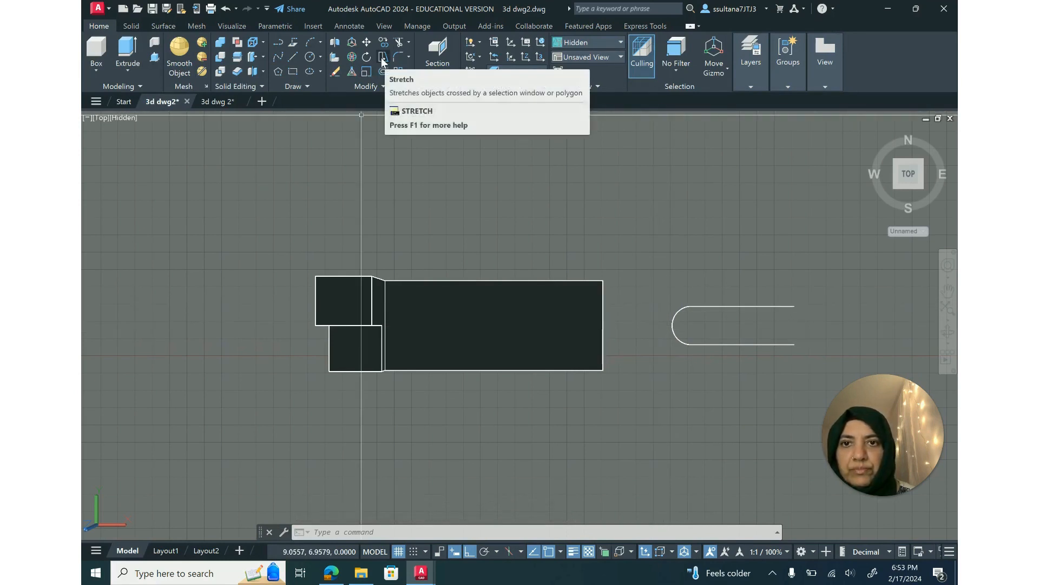
Move the slot outline onto the base so its open ends meet the base's free end edge.
click(367, 44)
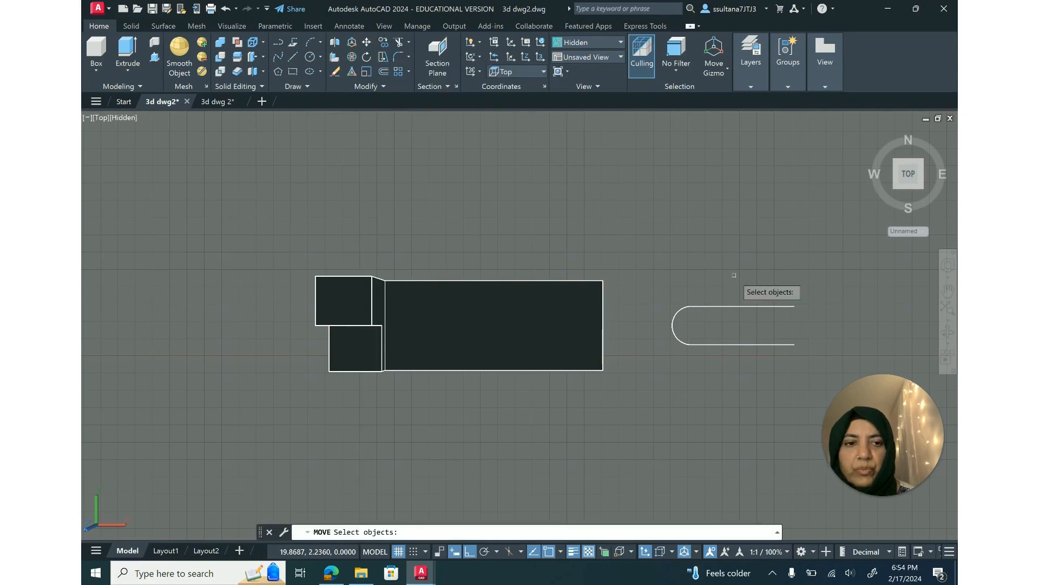
click(754, 285)
click(666, 374)
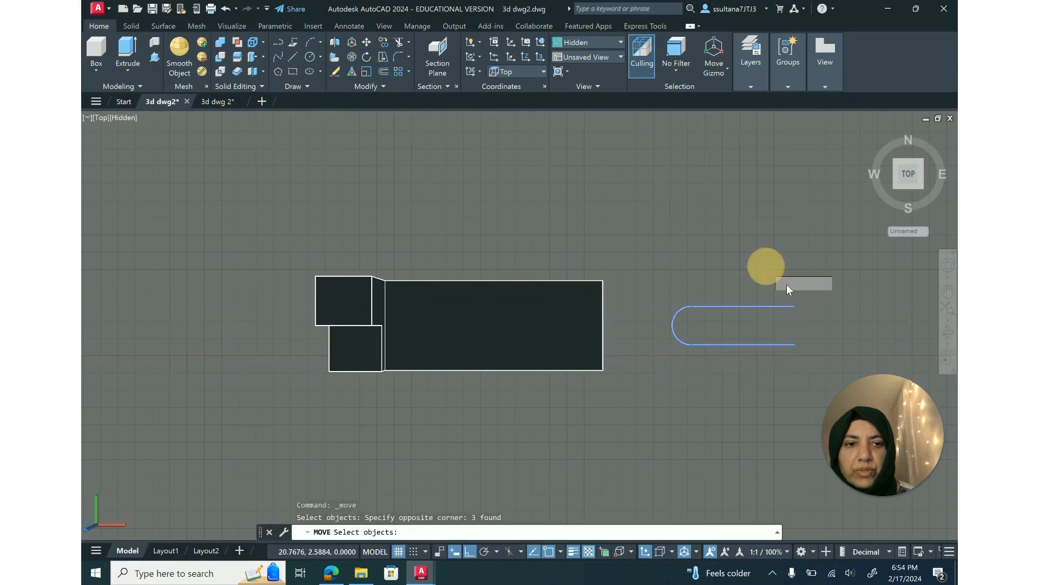
key(Return)
click(782, 303)
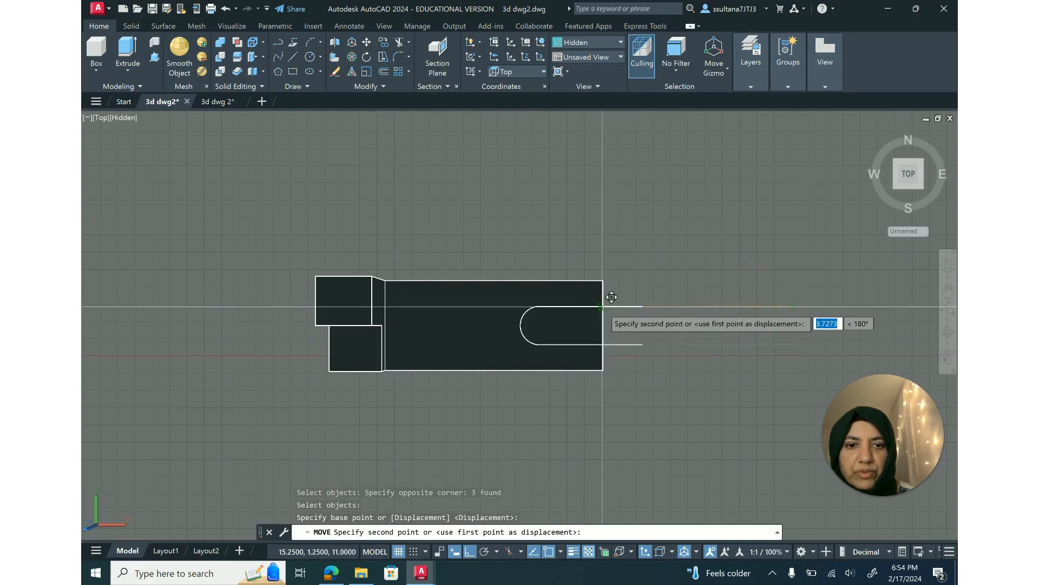
click(598, 304)
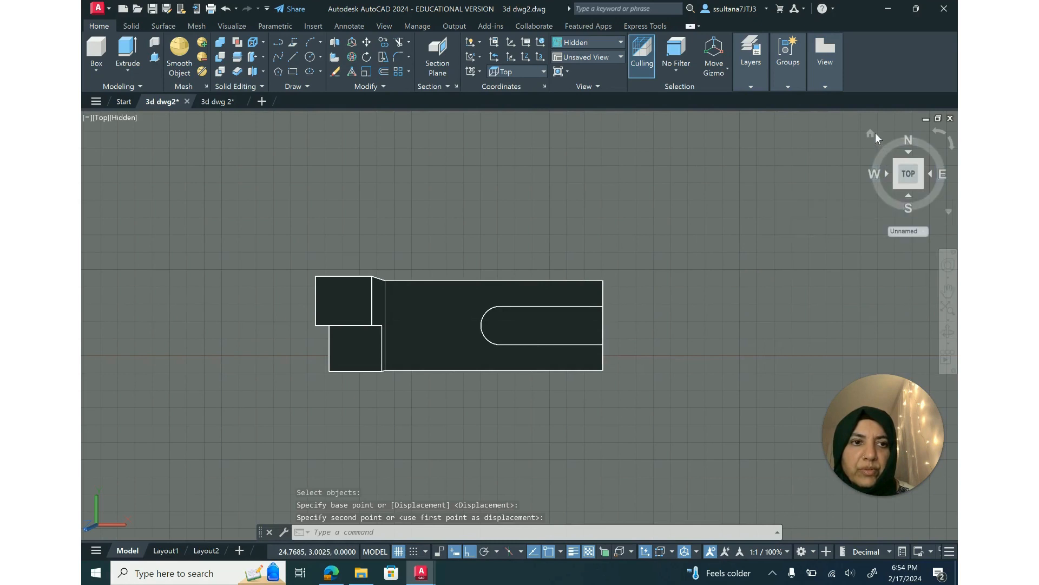
Presspull the slot area down through the full thickness of the base to cut the open-ended slot.
click(871, 133)
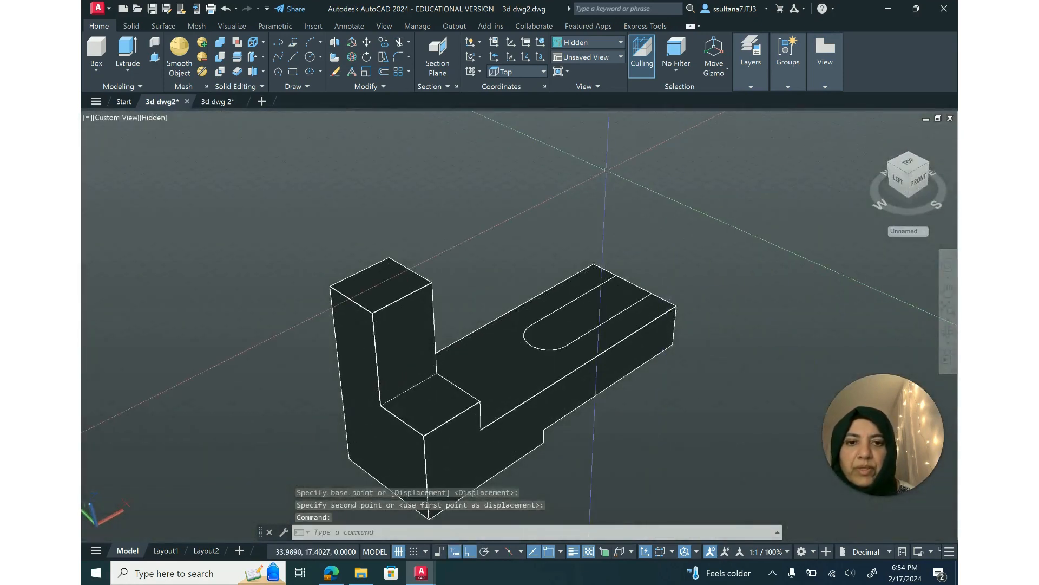
click(156, 57)
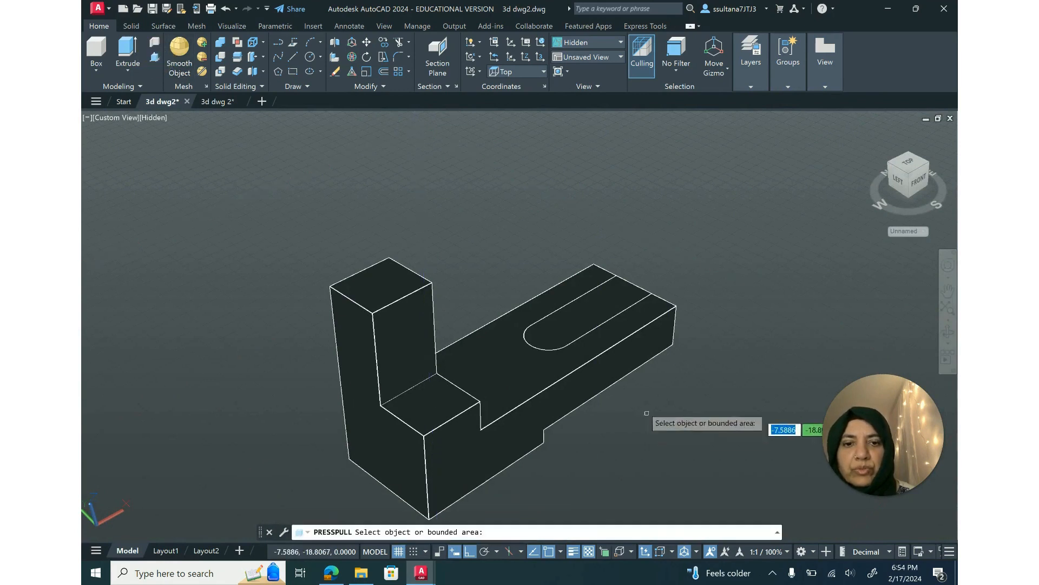
click(610, 300)
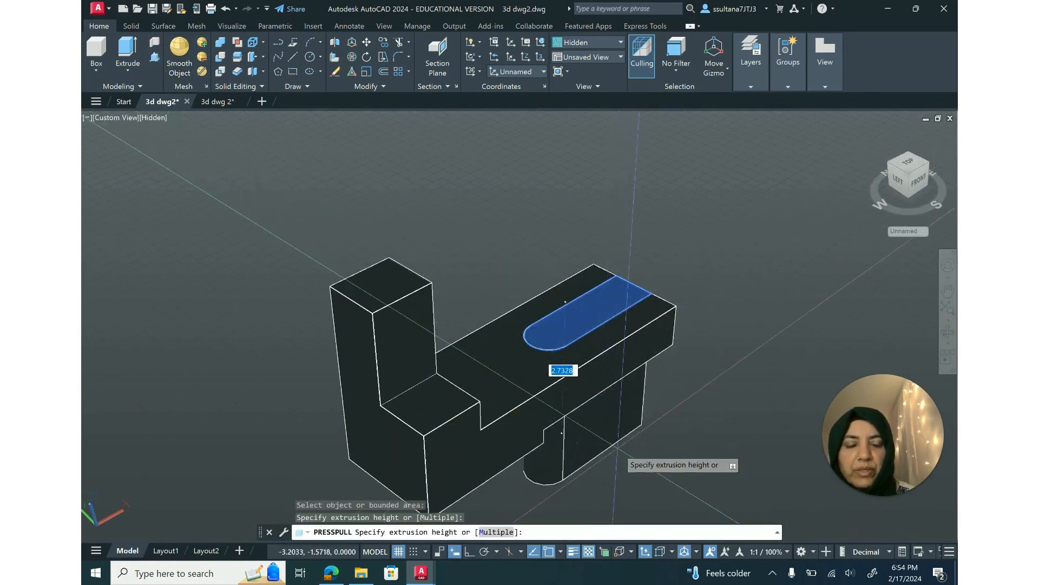
click(650, 438)
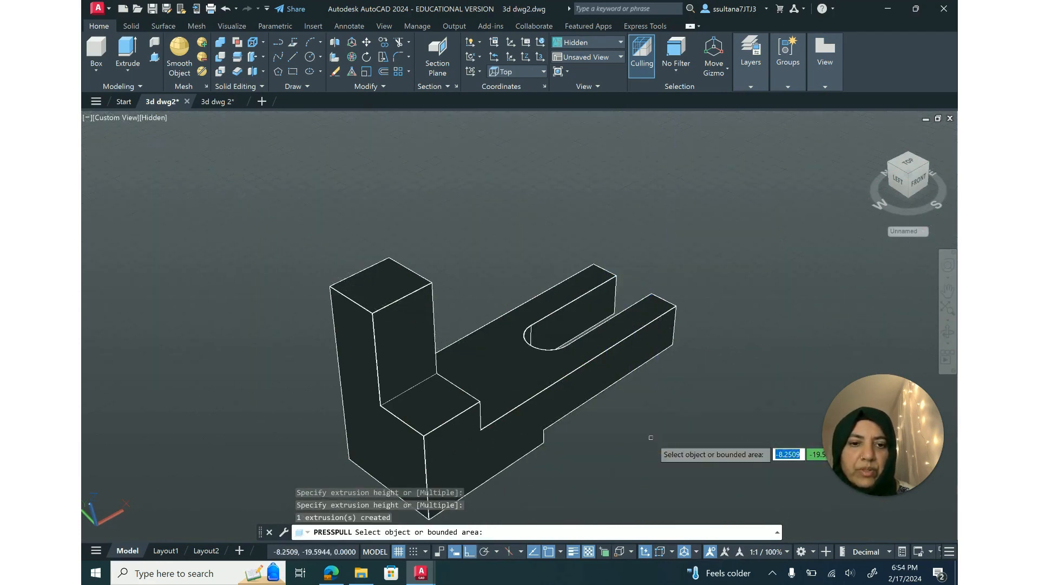
click(948, 335)
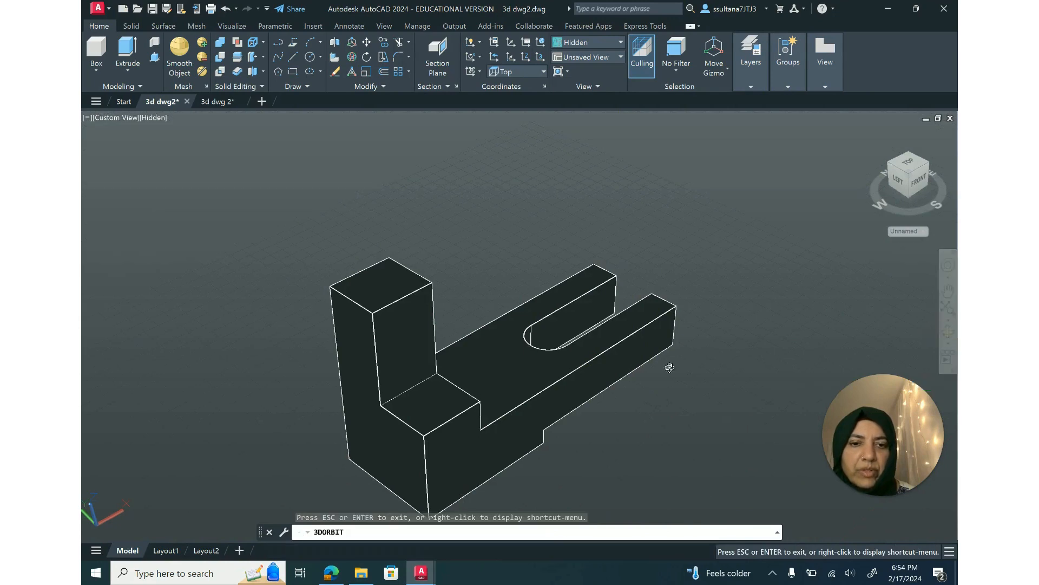
scroll(442, 397, up, 1)
drag(604, 381, 520, 379)
key(Escape)
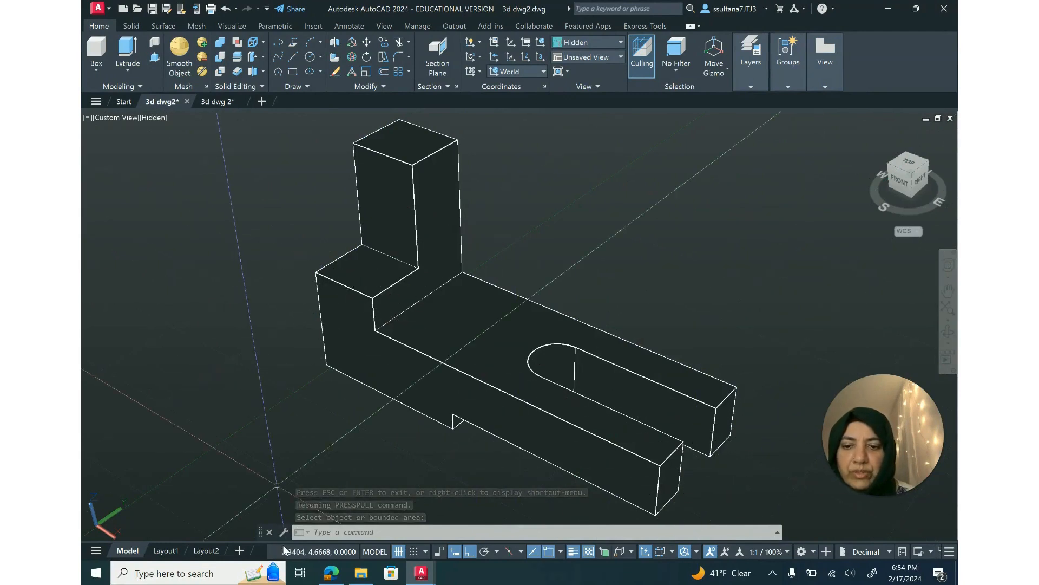
Save the drawing and open Layout1.
mouse_move(165, 551)
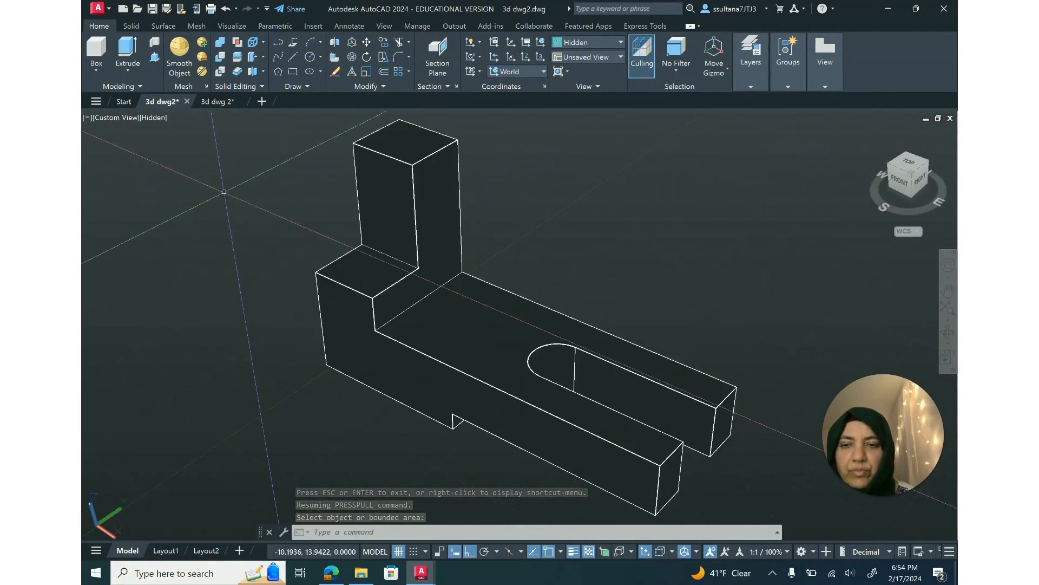
click(152, 9)
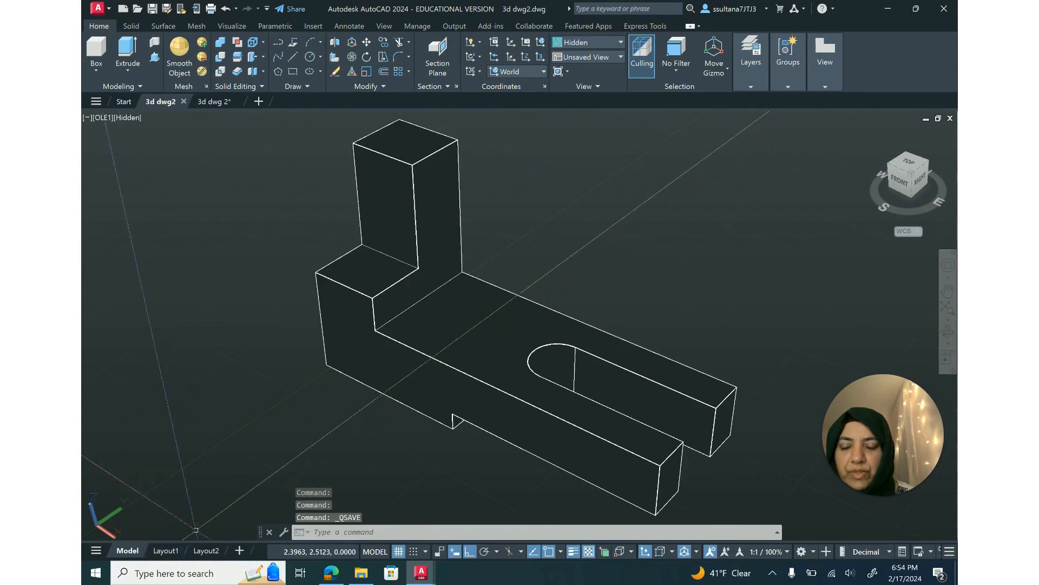
click(174, 555)
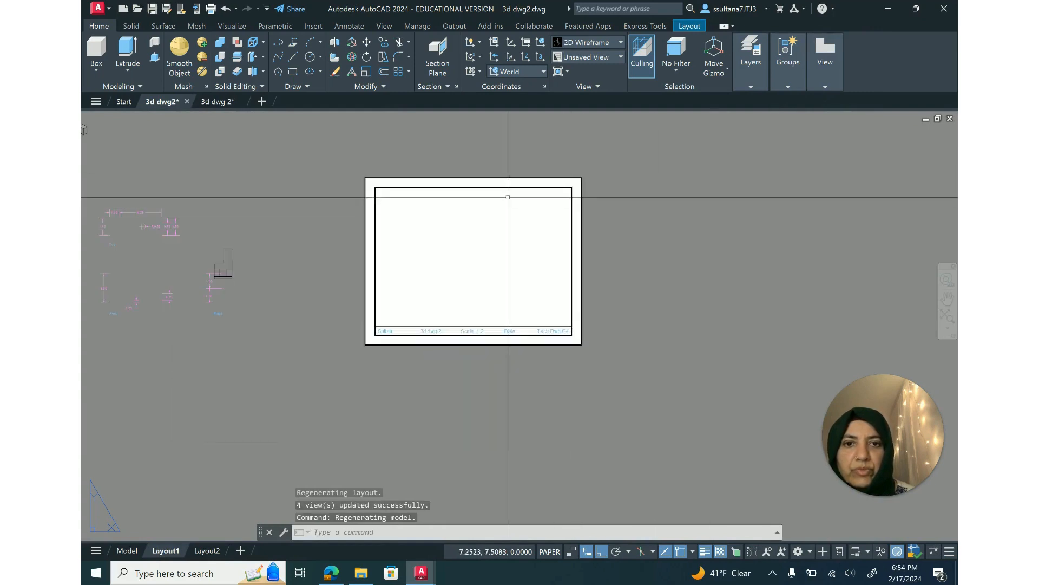
Place a base view of the bracket's front from model space at scale 1:2 in the sheet's lower-left area.
click(827, 86)
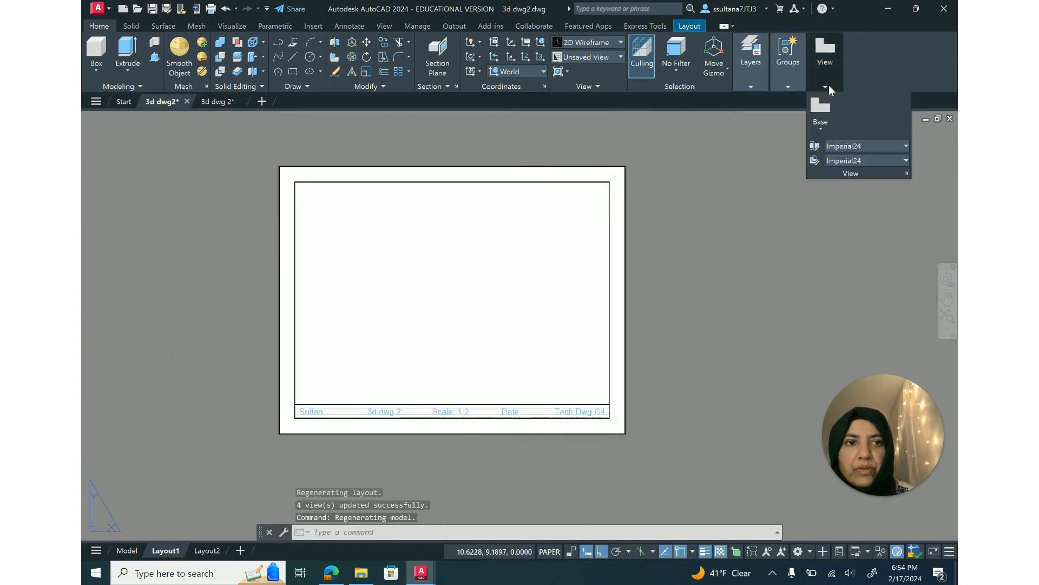
click(818, 129)
click(854, 155)
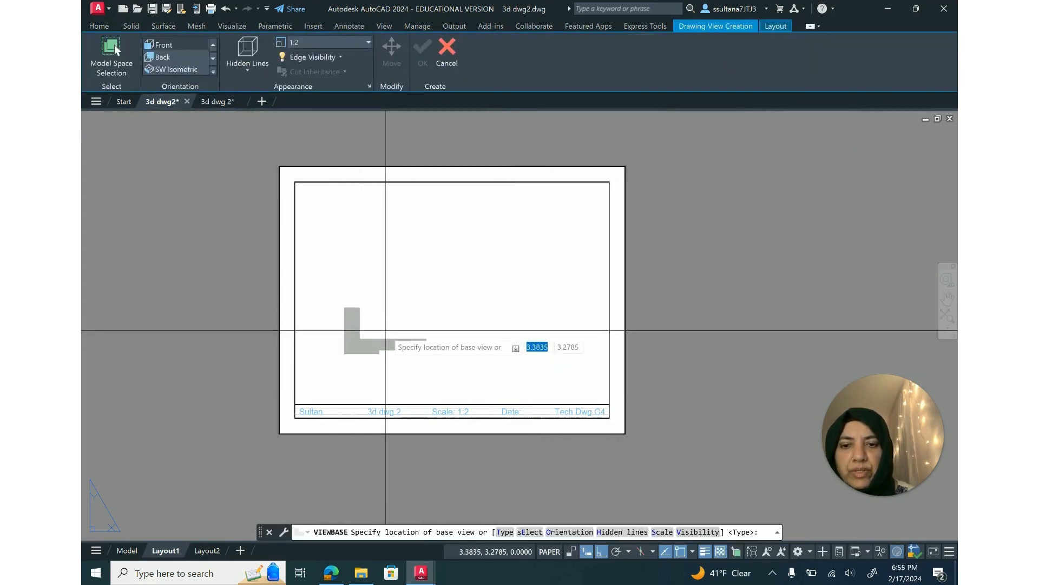
scroll(386, 331, up, 3)
scroll(387, 341, down, 1)
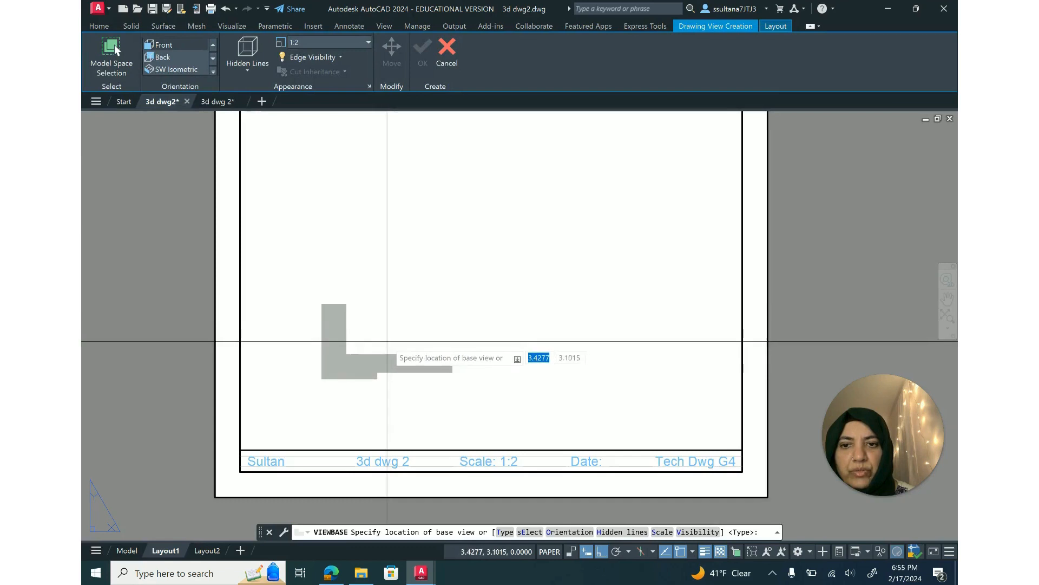
scroll(387, 341, down, 2)
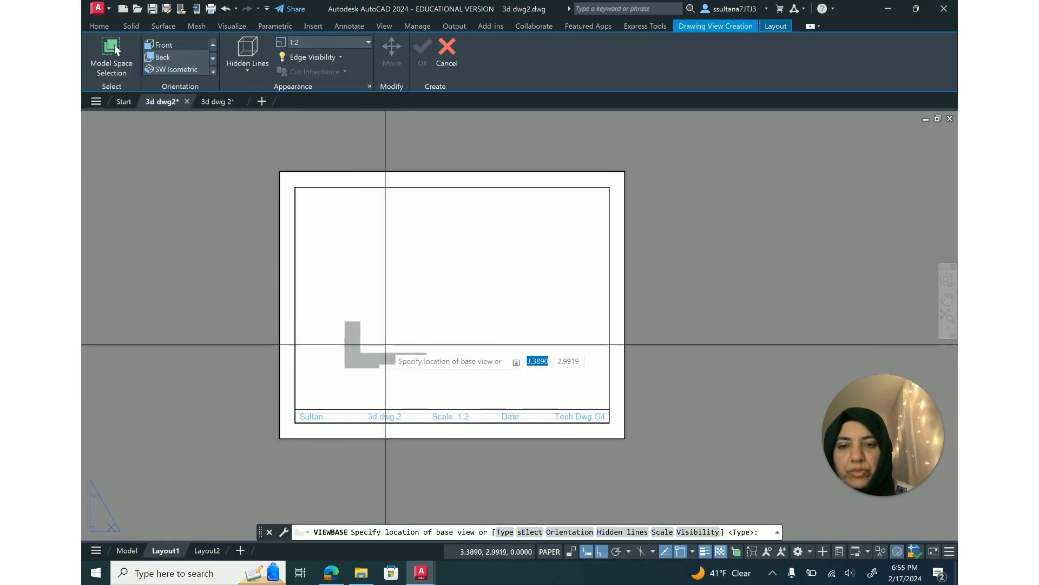
click(386, 338)
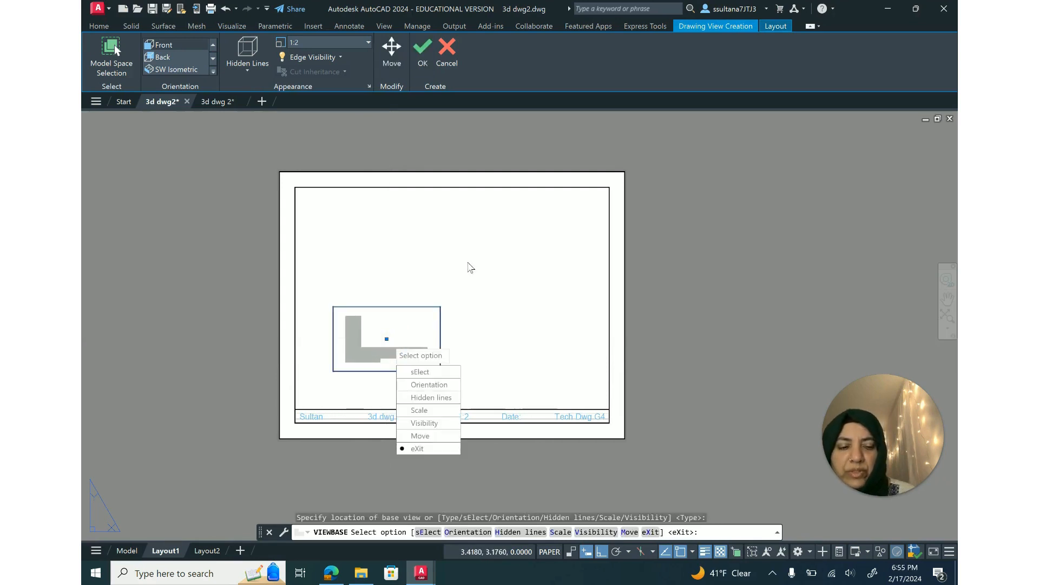
key(Return)
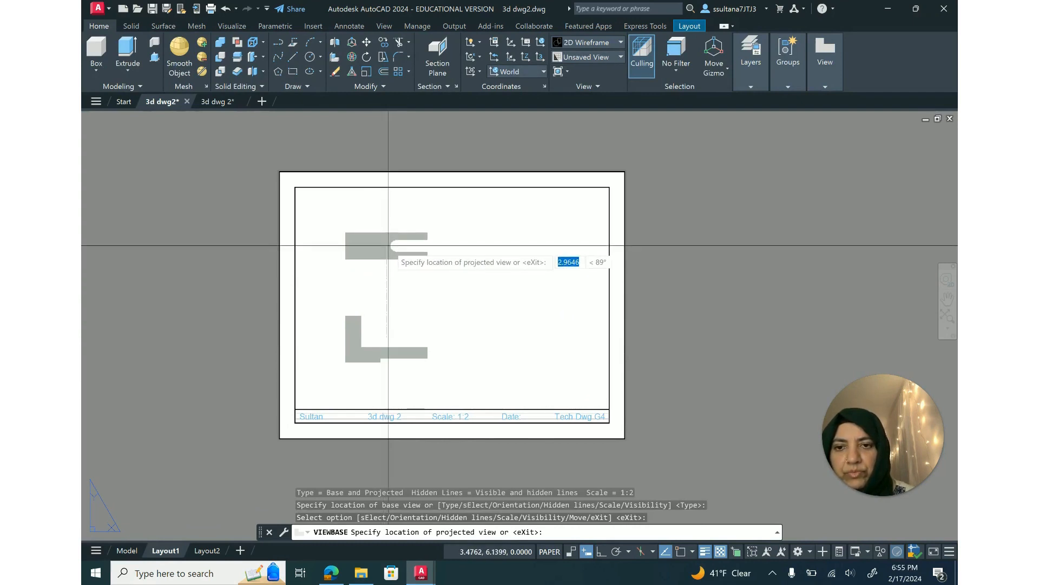
Project a top view above the base view, a side view beside it and an isometric view in the sheet's upper-right area.
click(386, 243)
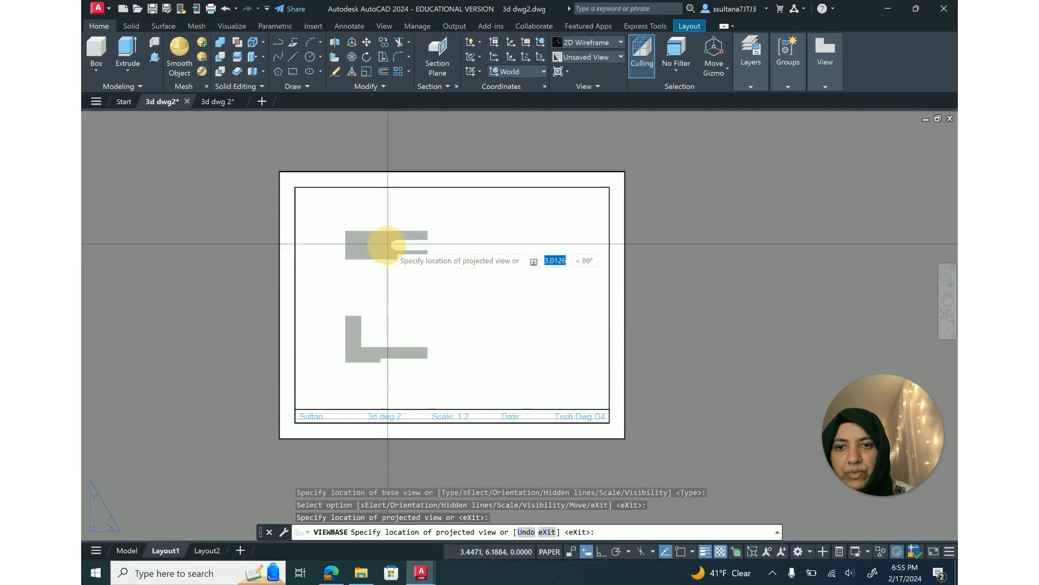
click(527, 325)
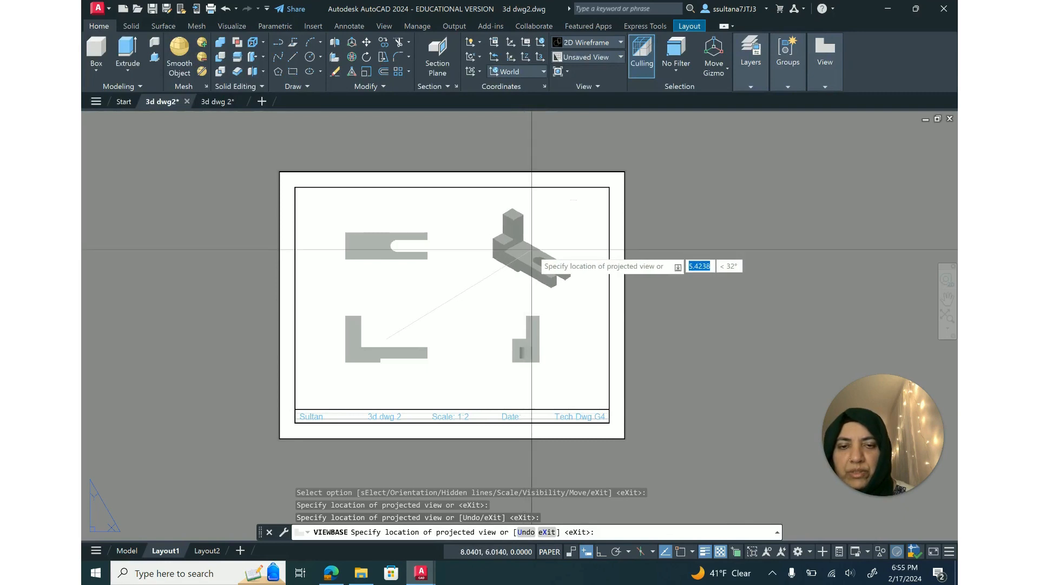
click(532, 249)
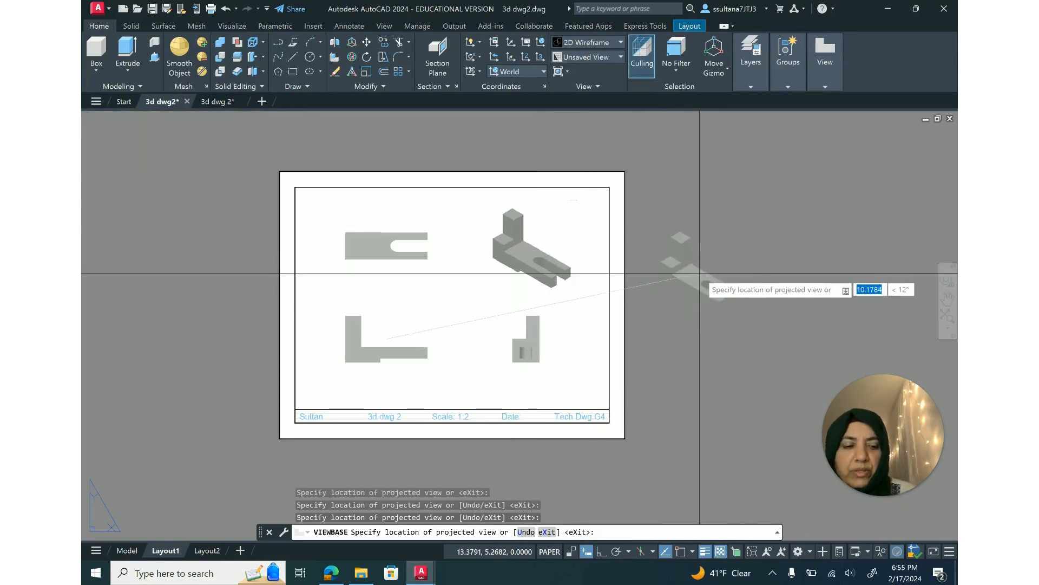
key(Return)
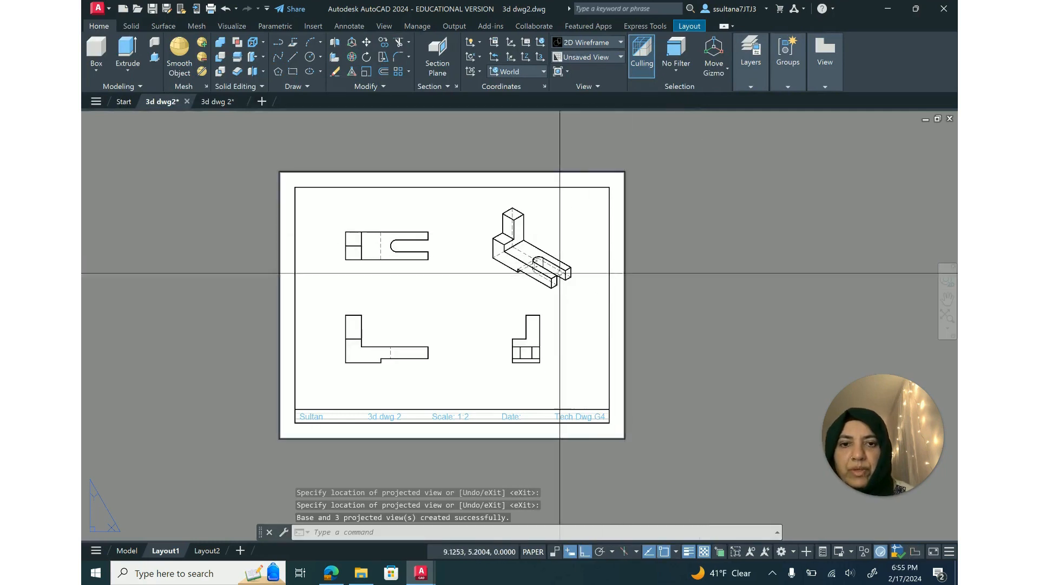
Set the isometric view's display style to Shaded with visible lines.
click(524, 259)
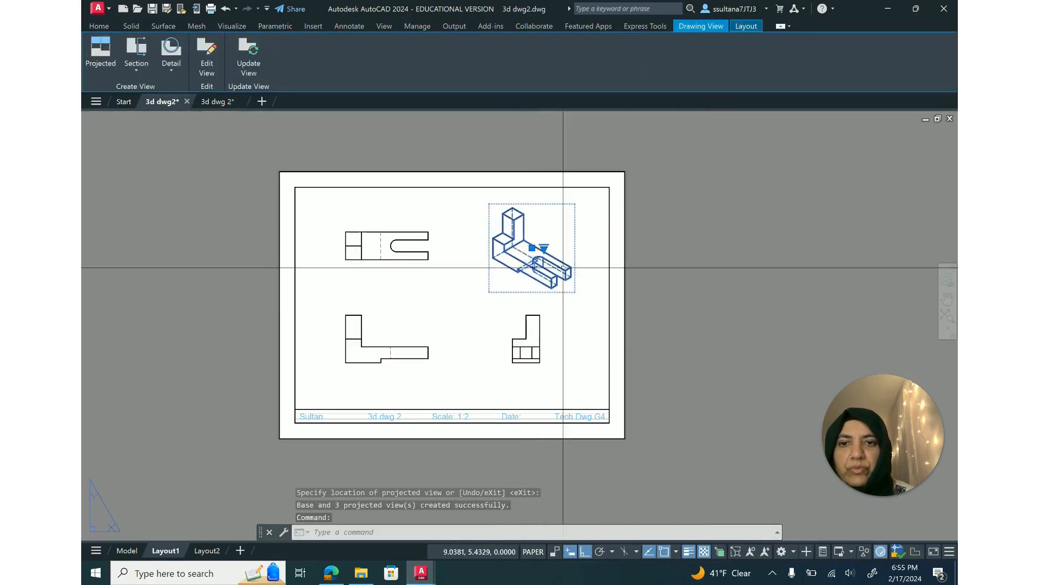
click(212, 72)
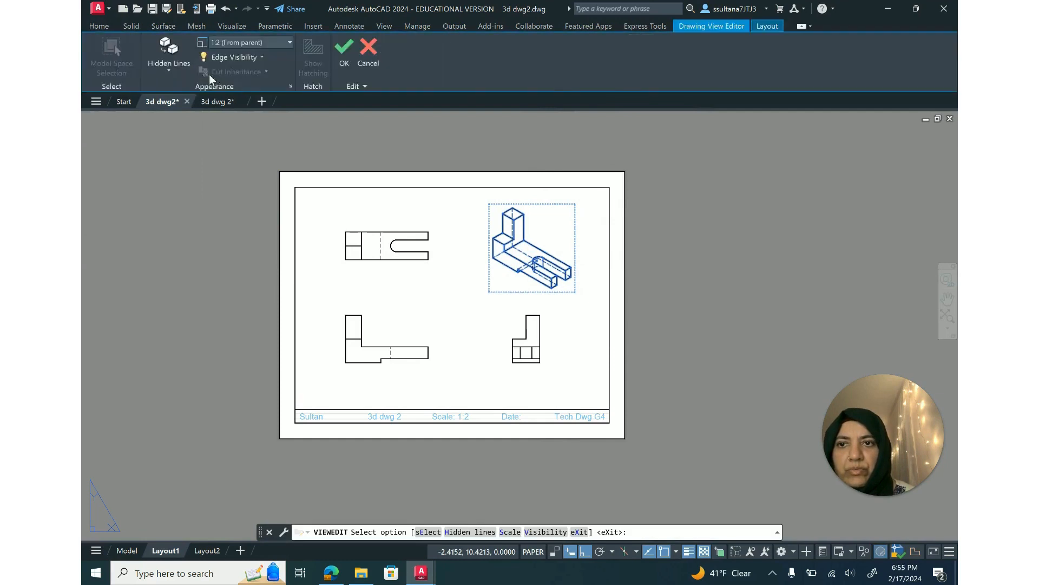
click(172, 76)
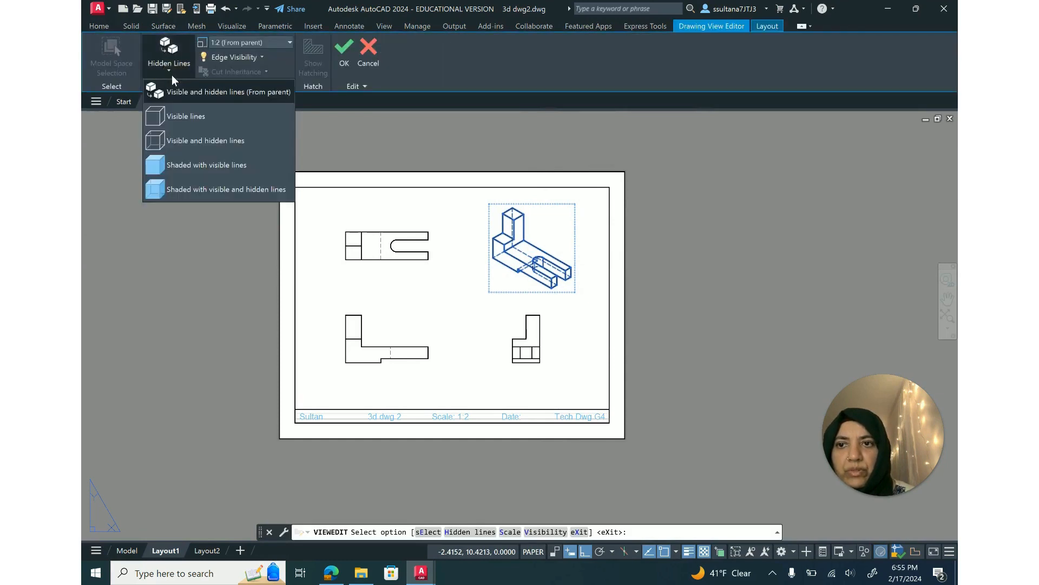
click(198, 164)
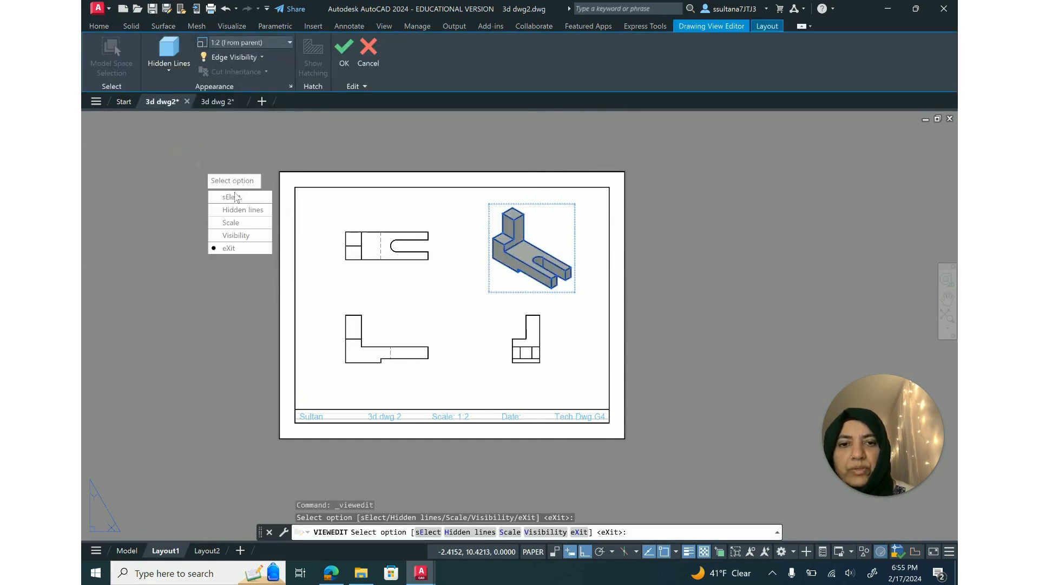
key(Return)
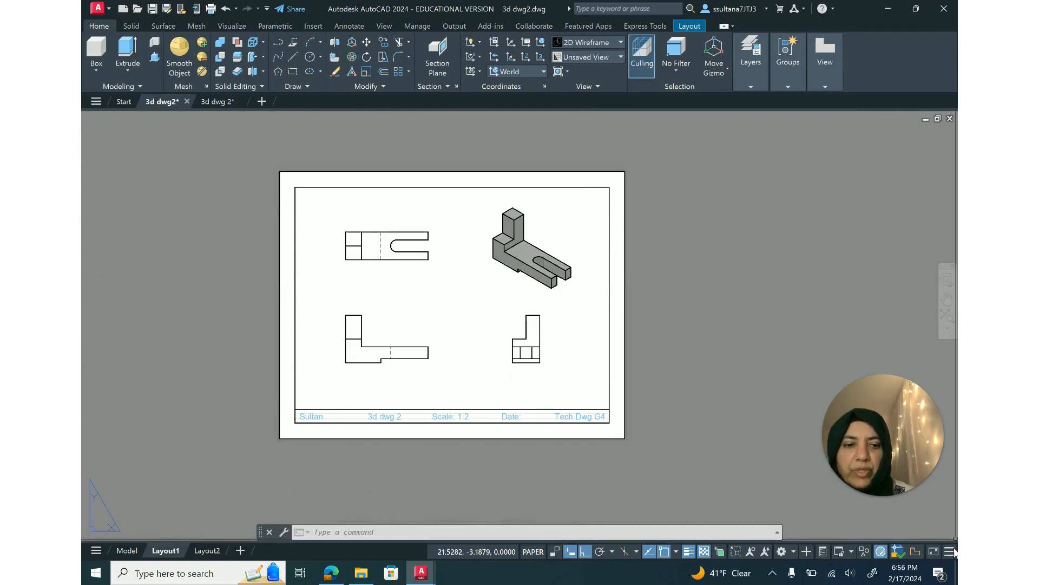
Switch the workspace to Drafting & Annotation and close the Activity Insights palette.
click(793, 552)
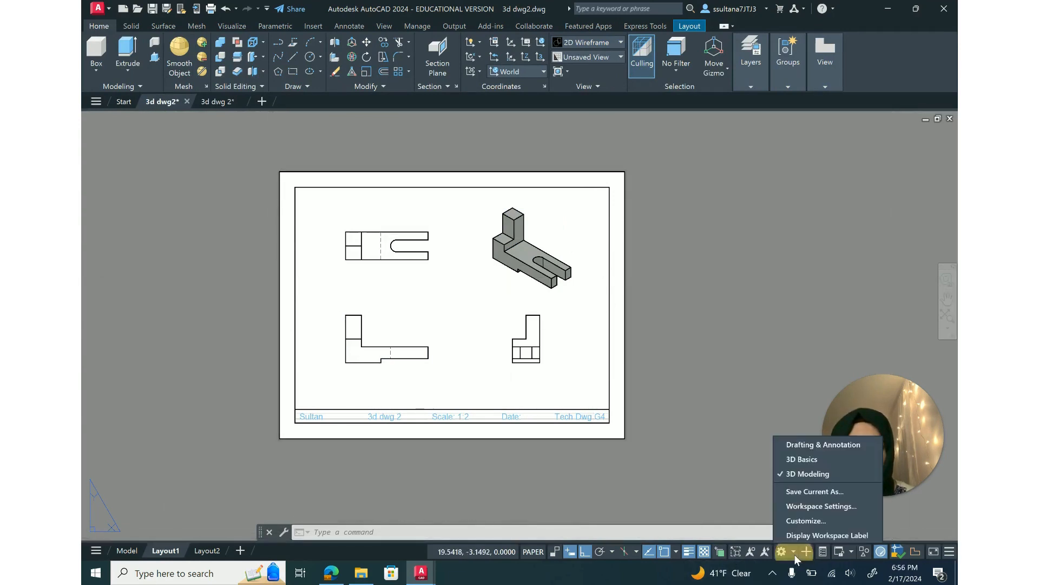
click(819, 445)
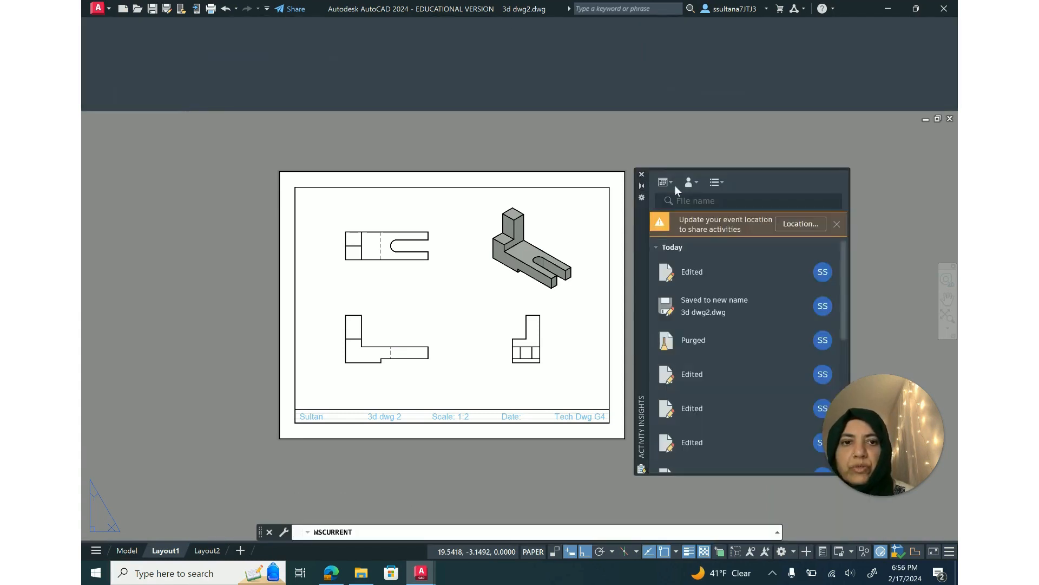
click(642, 173)
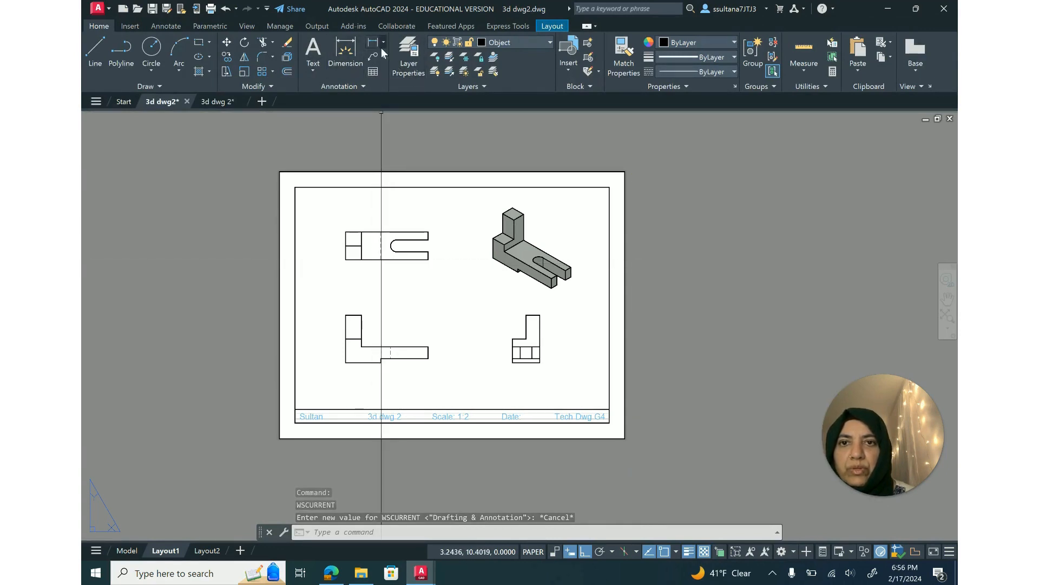
Assign index color 211 to the Dimension layer.
scroll(354, 138, up, 2)
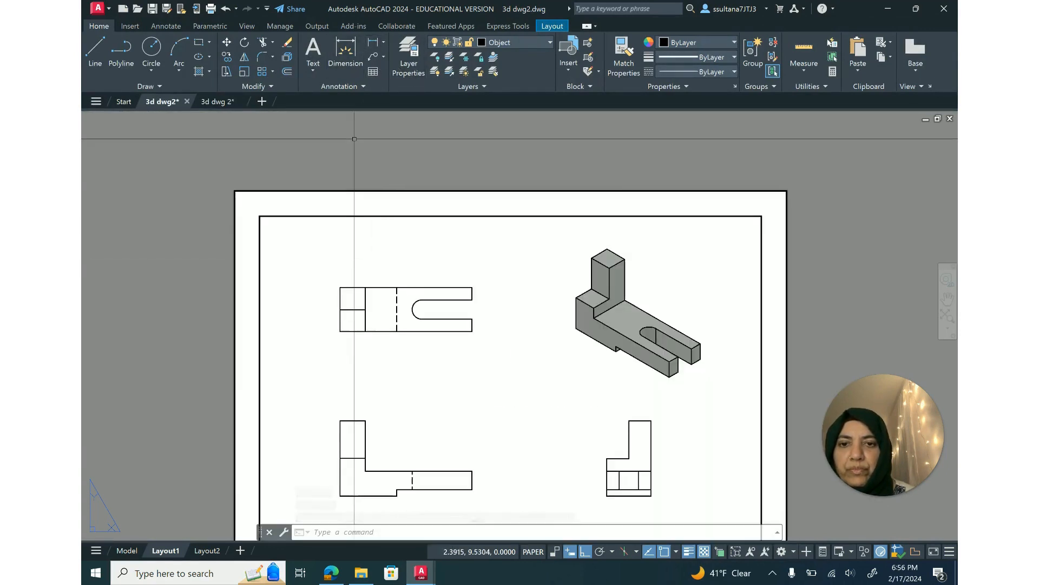
click(530, 42)
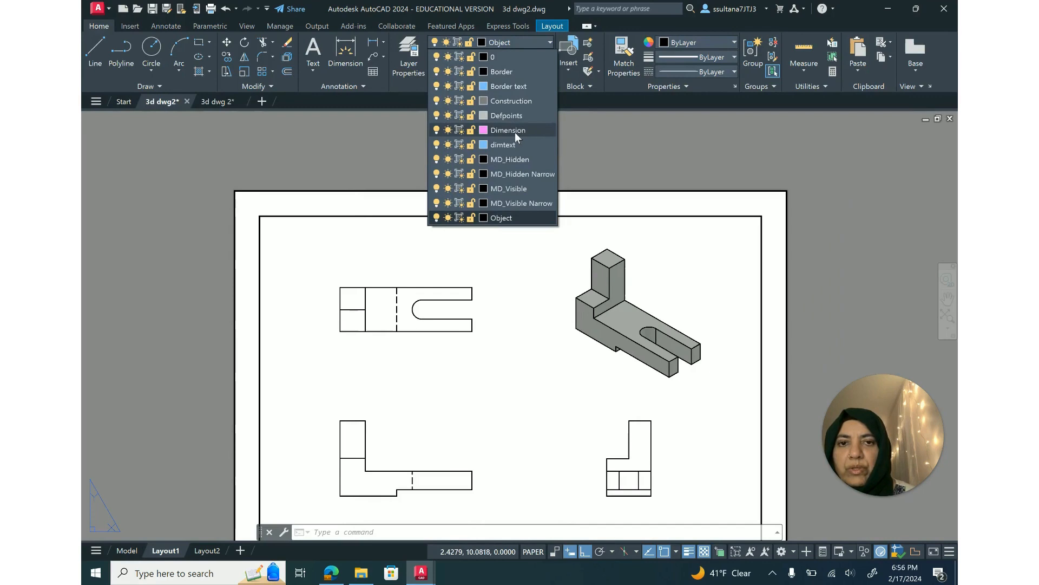
click(484, 134)
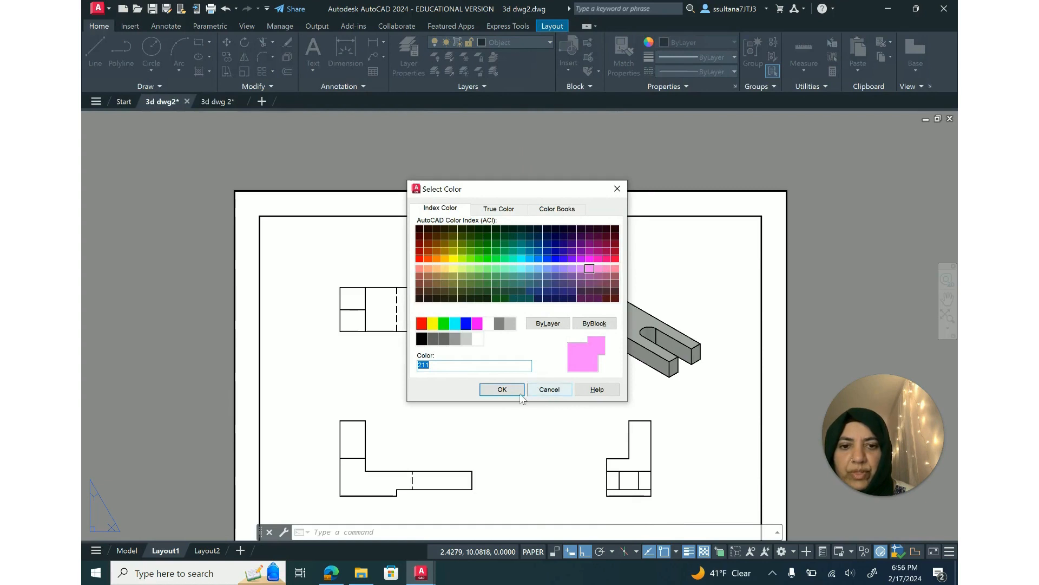
click(502, 390)
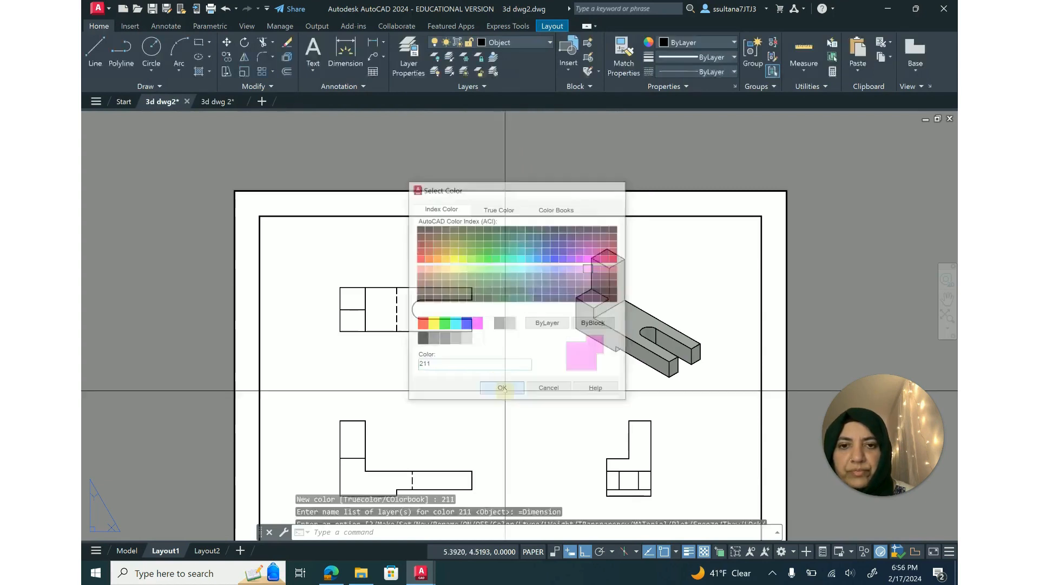
Make dimtext the current layer and assign it index color 151.
click(528, 42)
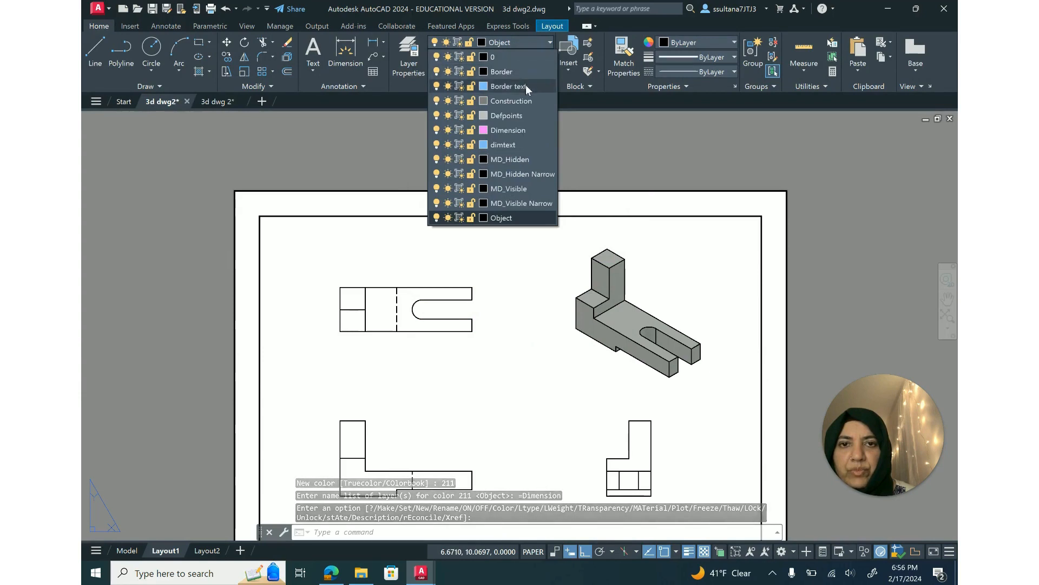
click(528, 144)
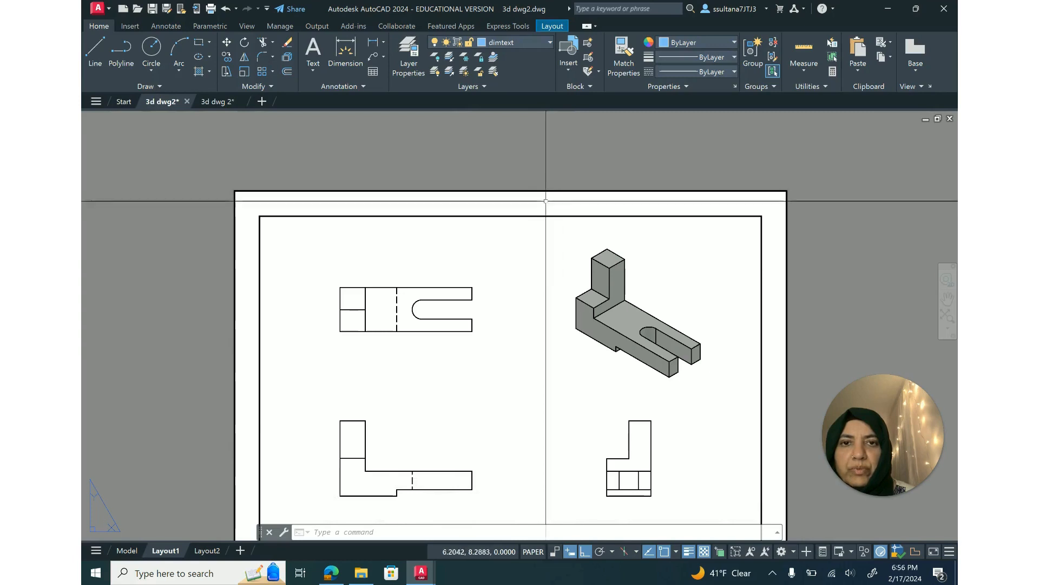
click(481, 44)
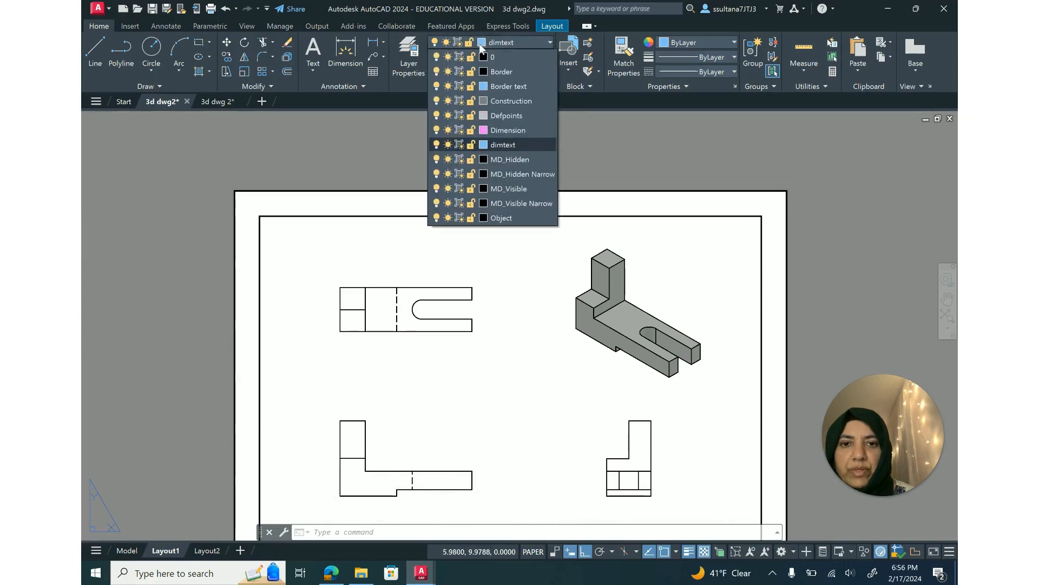
click(486, 147)
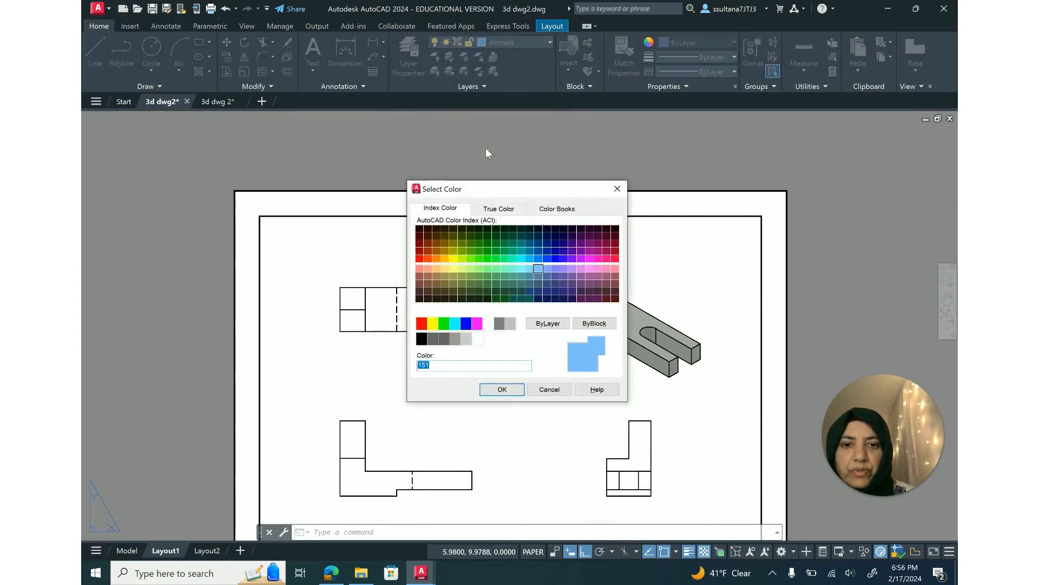
click(503, 389)
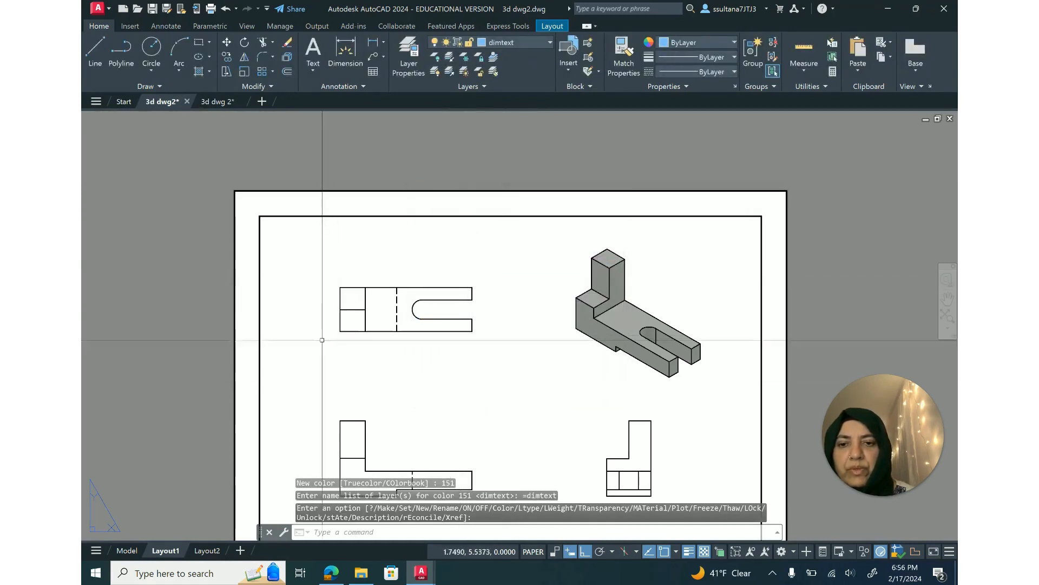
Add a horizontal linear dimension for the upright's width just above the top view.
click(373, 42)
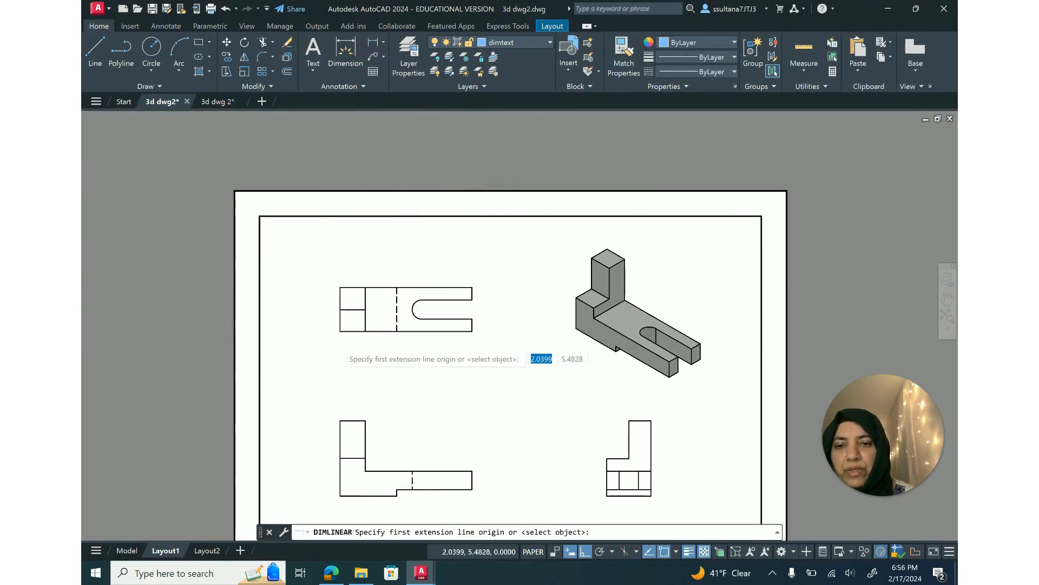
scroll(336, 342, up, 3)
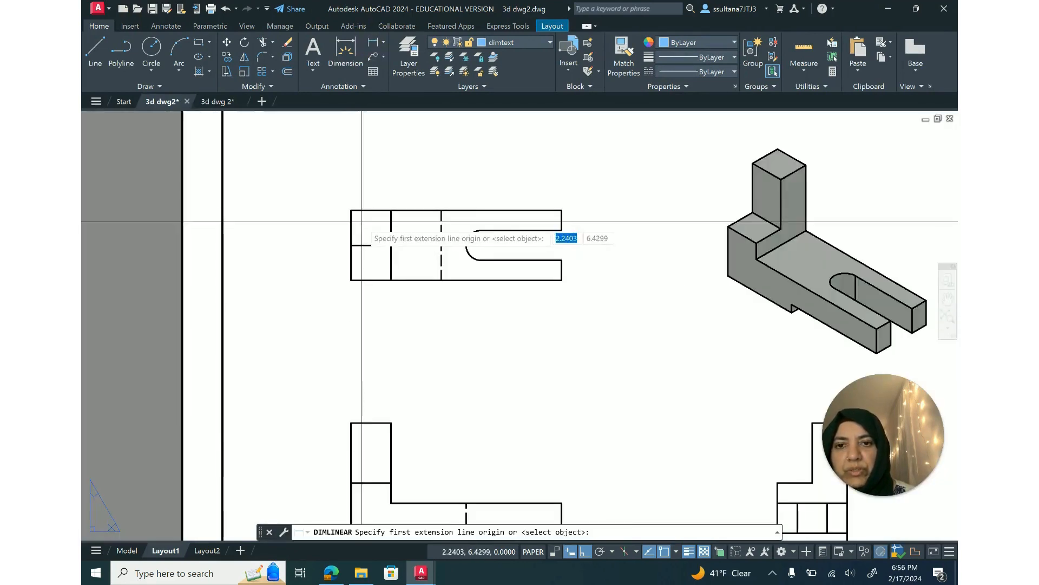
scroll(363, 221, down, 2)
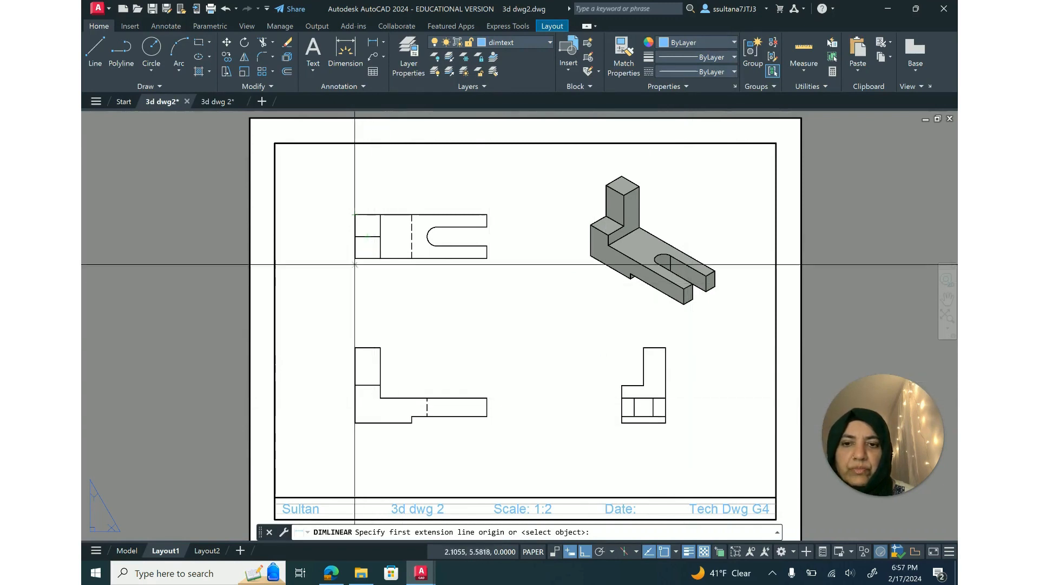
scroll(353, 225, up, 2)
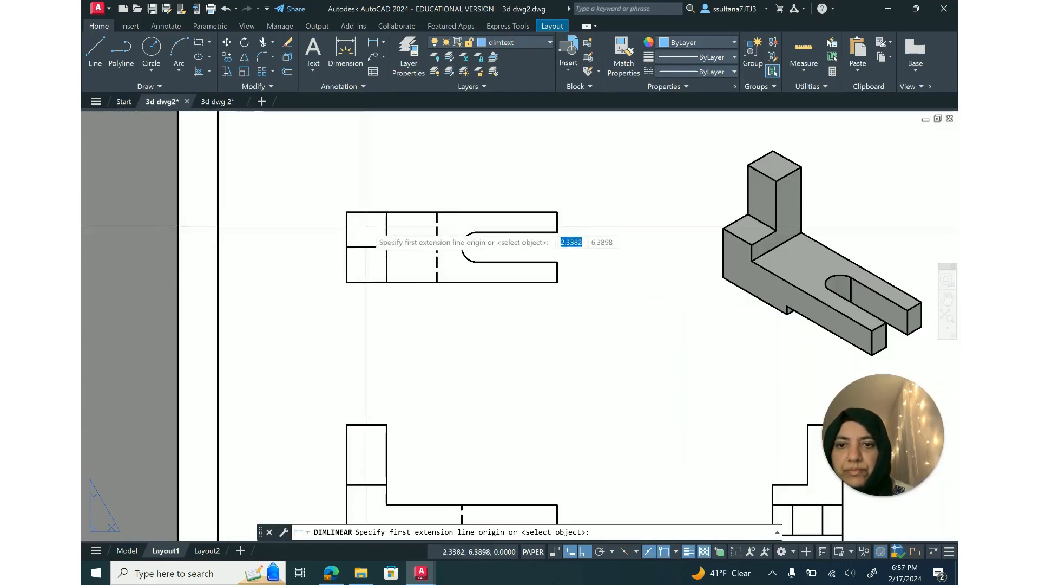
click(347, 211)
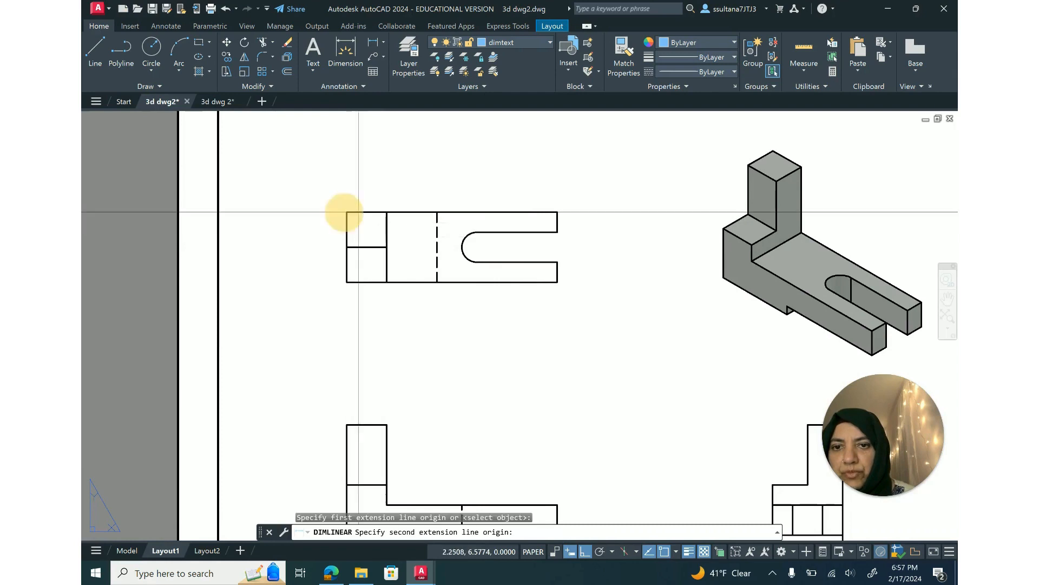
click(387, 211)
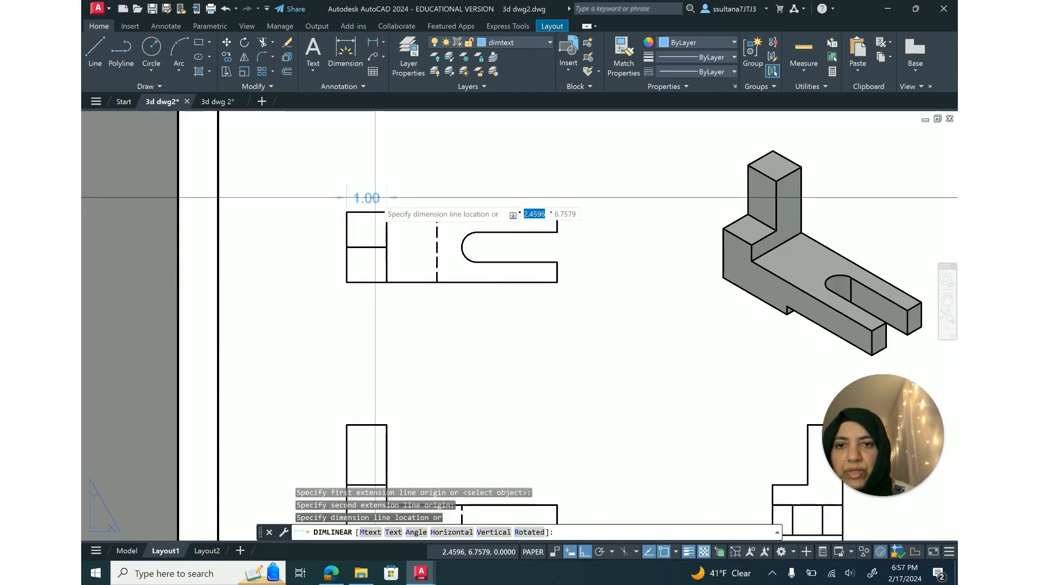
scroll(375, 197, up, 2)
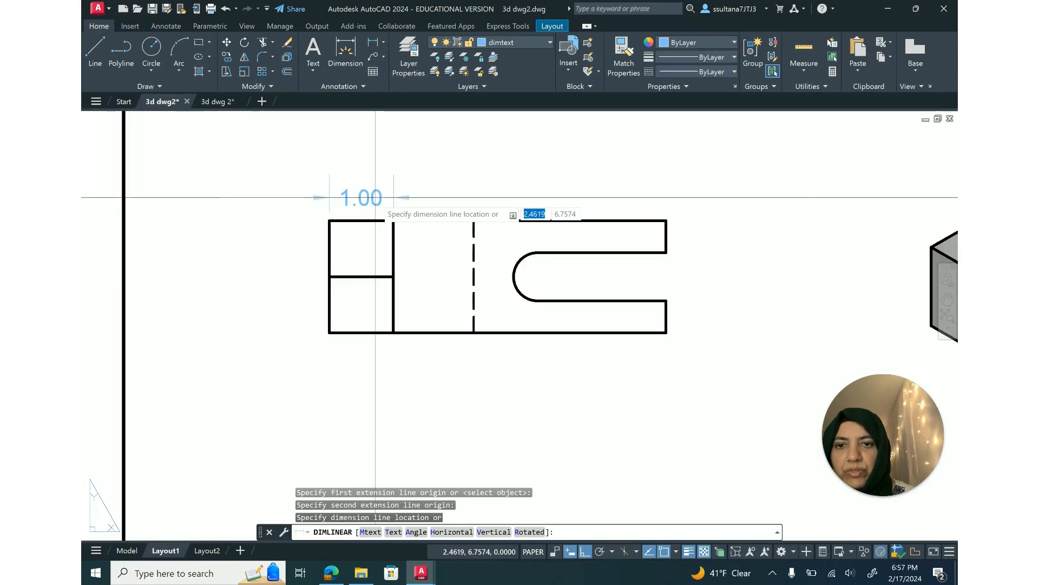
click(376, 197)
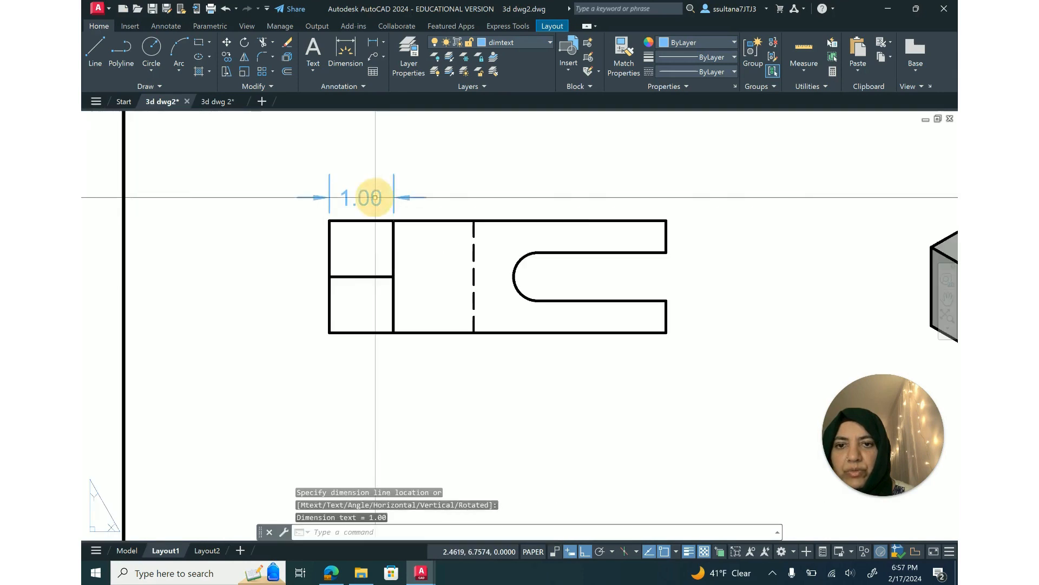
Make Dimension the current layer and add a linear dimension for the bracket's overall length above the upright's width dimension in the top view.
click(539, 45)
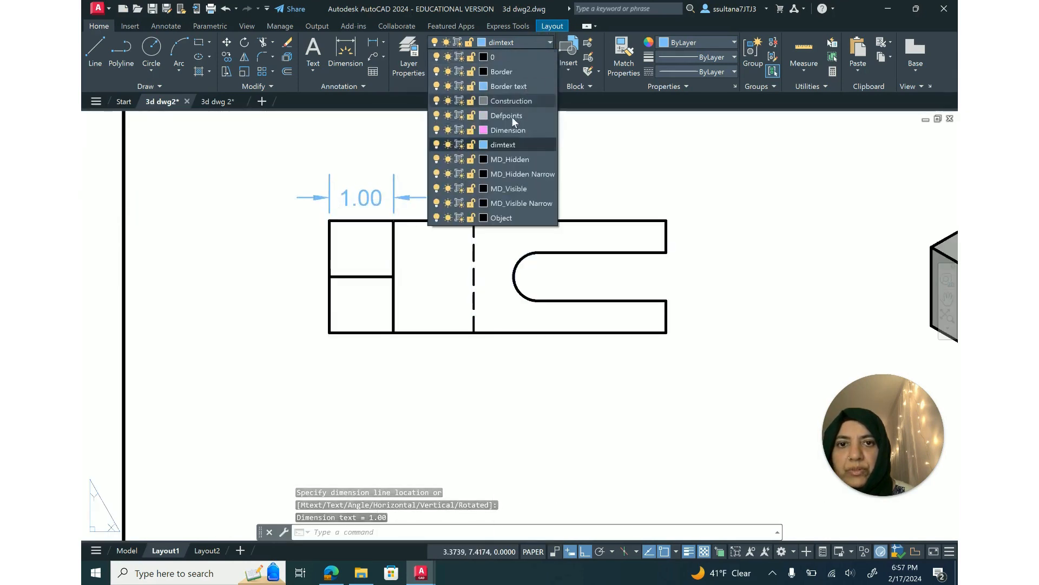
click(510, 130)
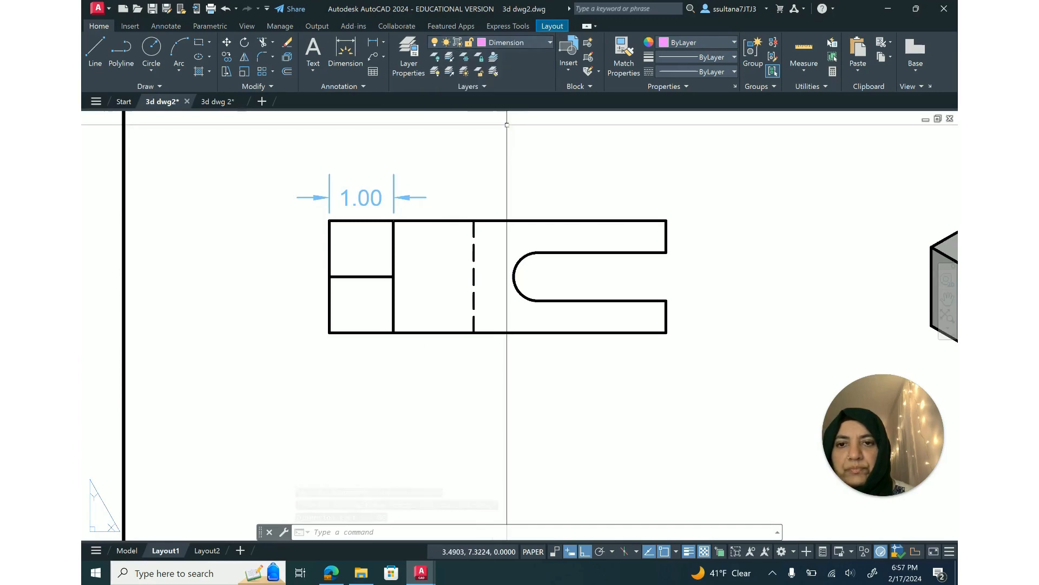
click(375, 45)
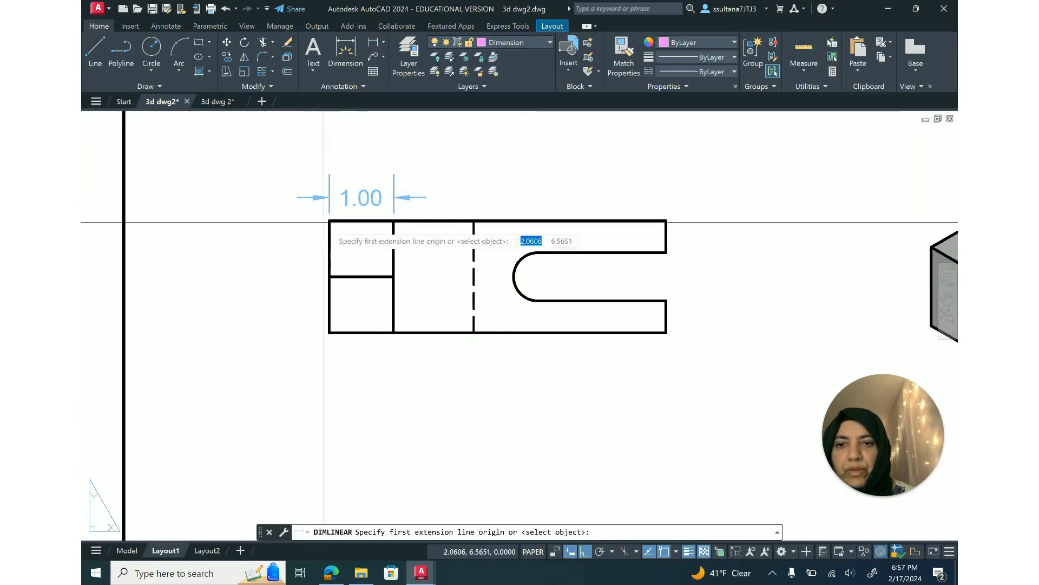
click(329, 220)
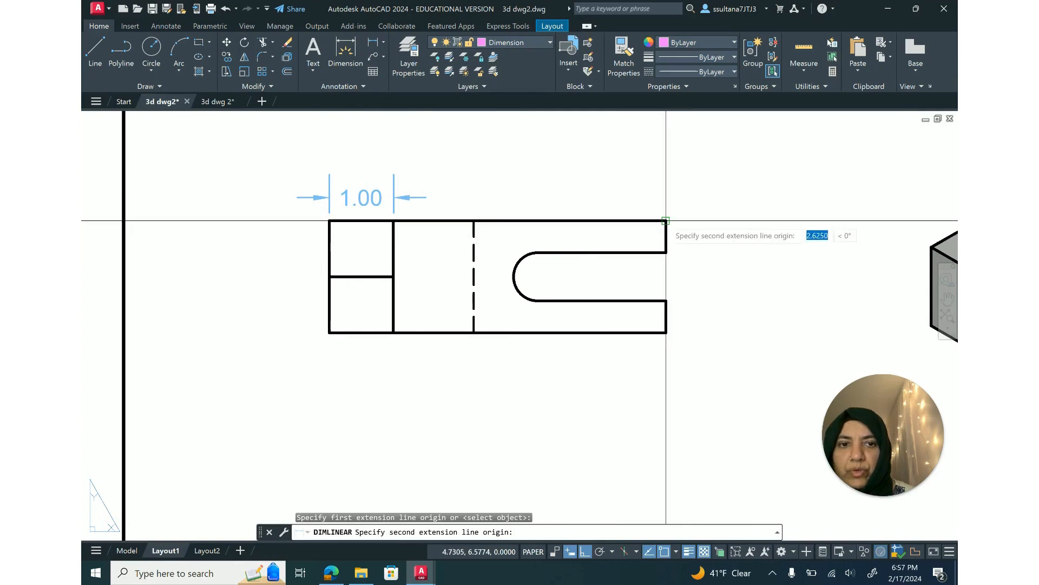
click(667, 220)
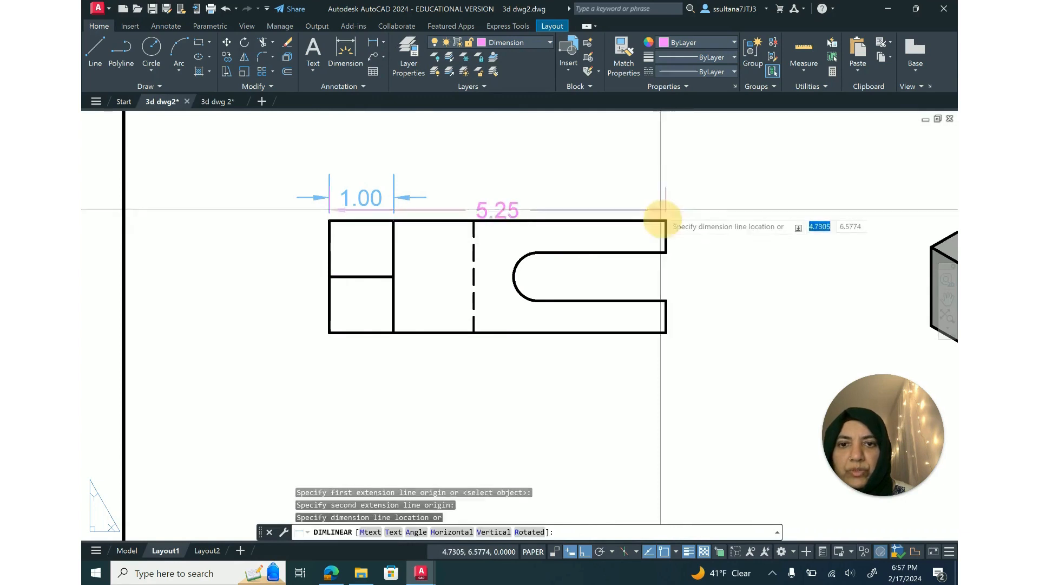
click(635, 167)
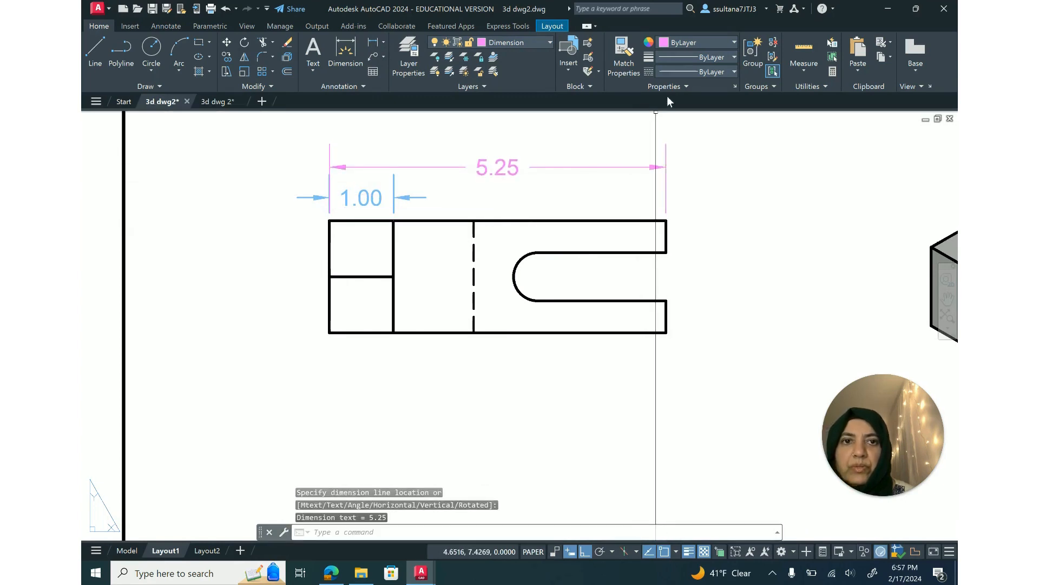
Match the properties of the overall length dimension onto the upright's width dimension in the top view.
click(630, 64)
click(501, 167)
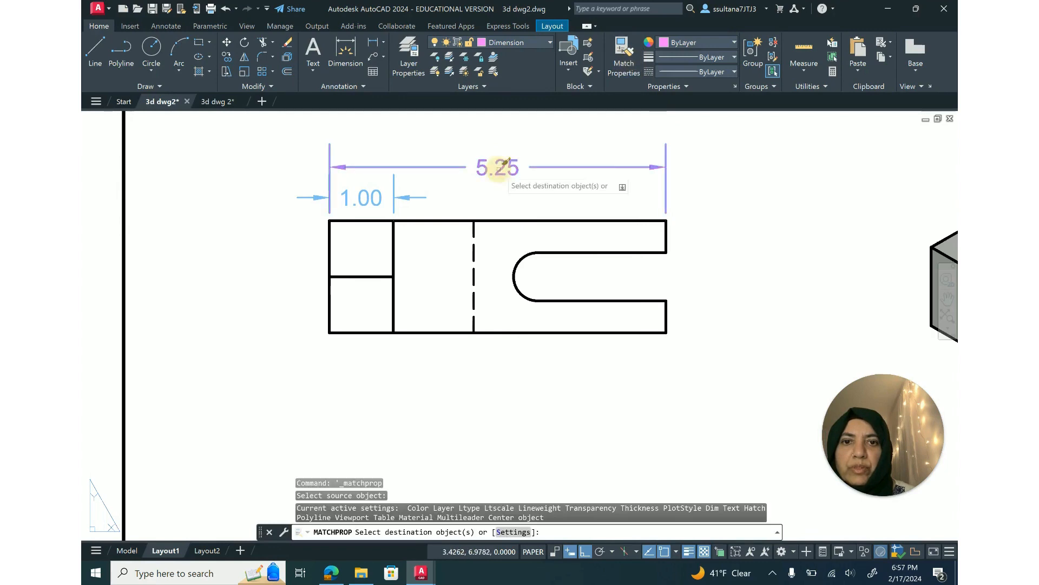
click(400, 198)
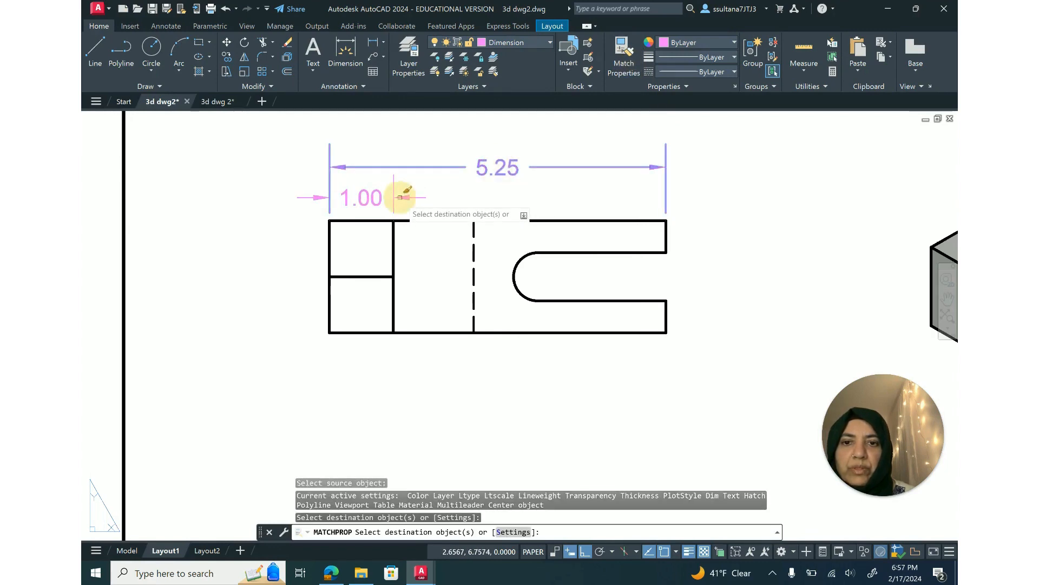
right_click(443, 196)
click(451, 204)
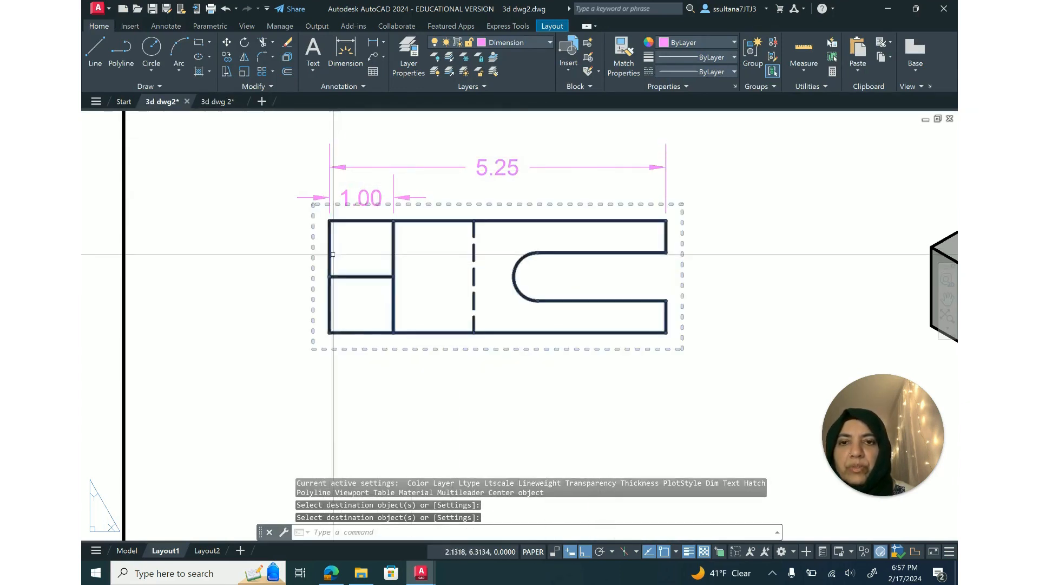
Add a vertical linear dimension for the bracket's overall depth beside the upright end of the top view.
click(373, 42)
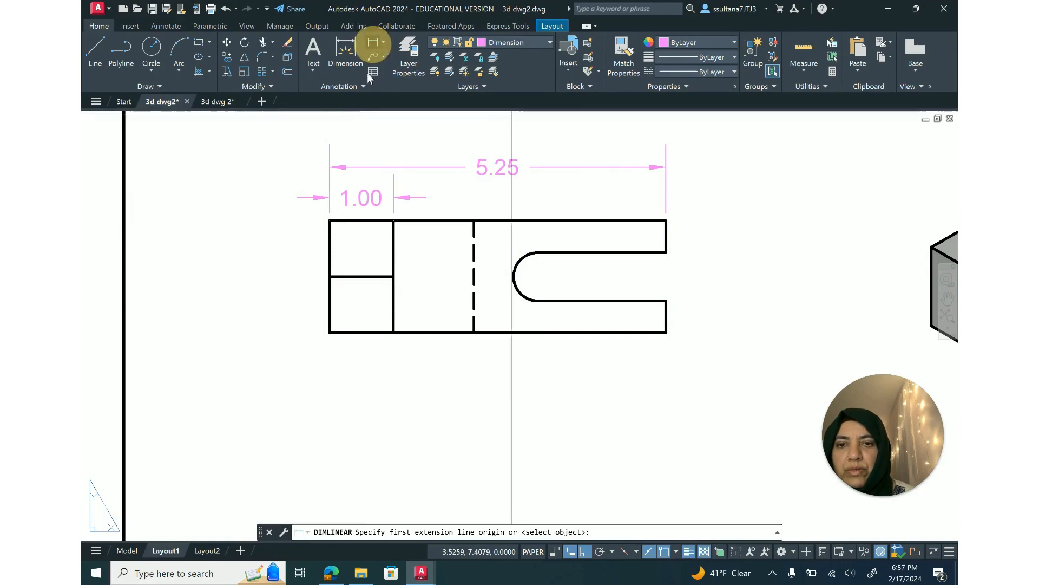
click(329, 221)
click(329, 332)
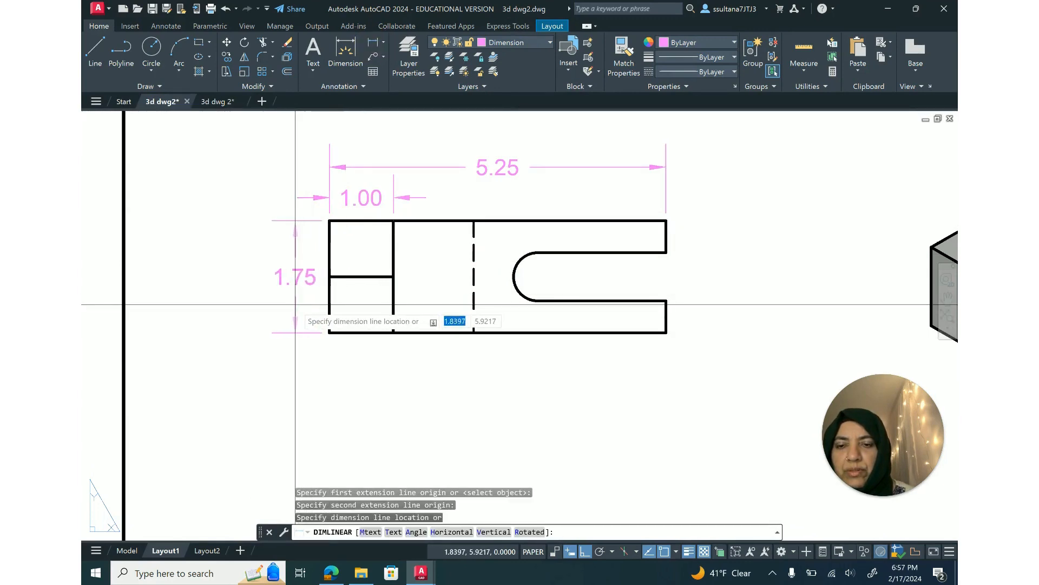
click(295, 305)
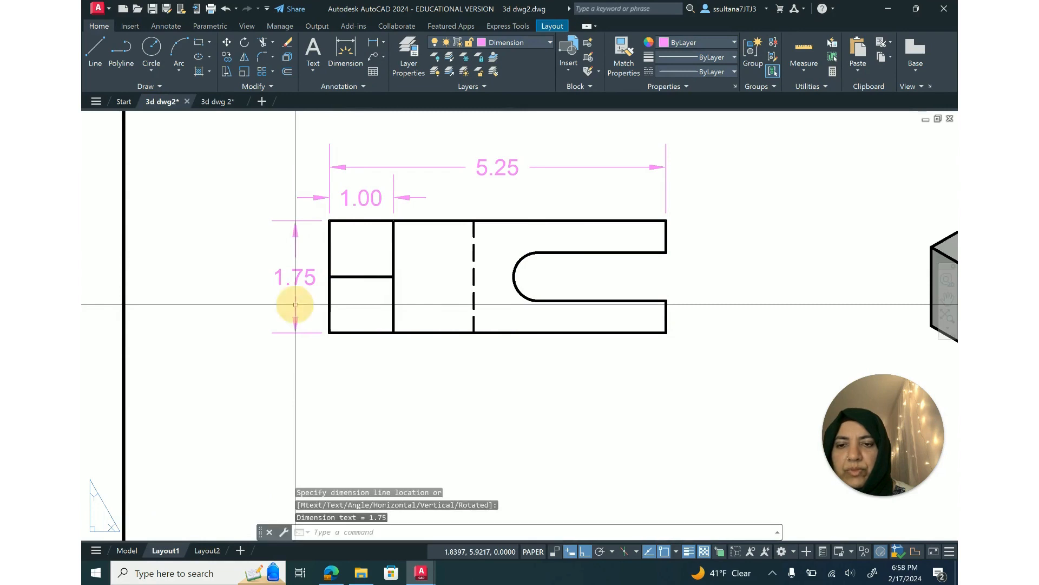
Add a vertical linear dimension for the slot's width beyond its open end in the top view.
click(373, 47)
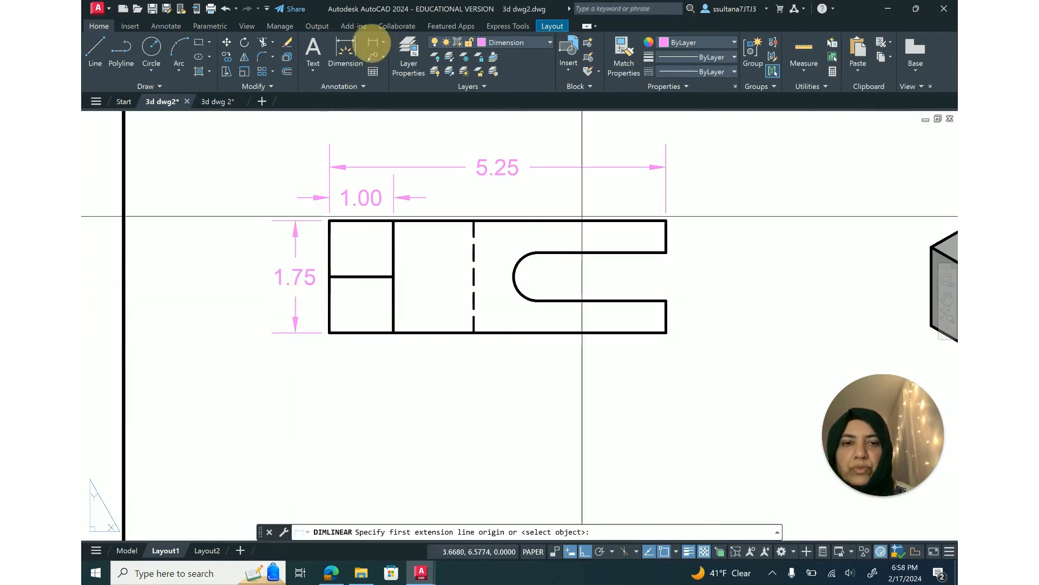
click(666, 252)
click(666, 301)
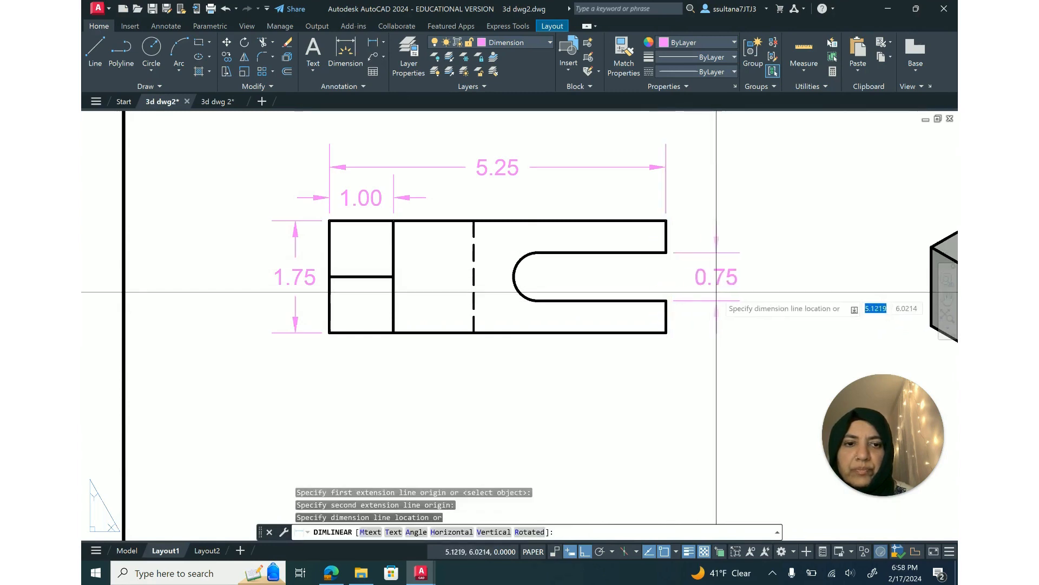
click(724, 290)
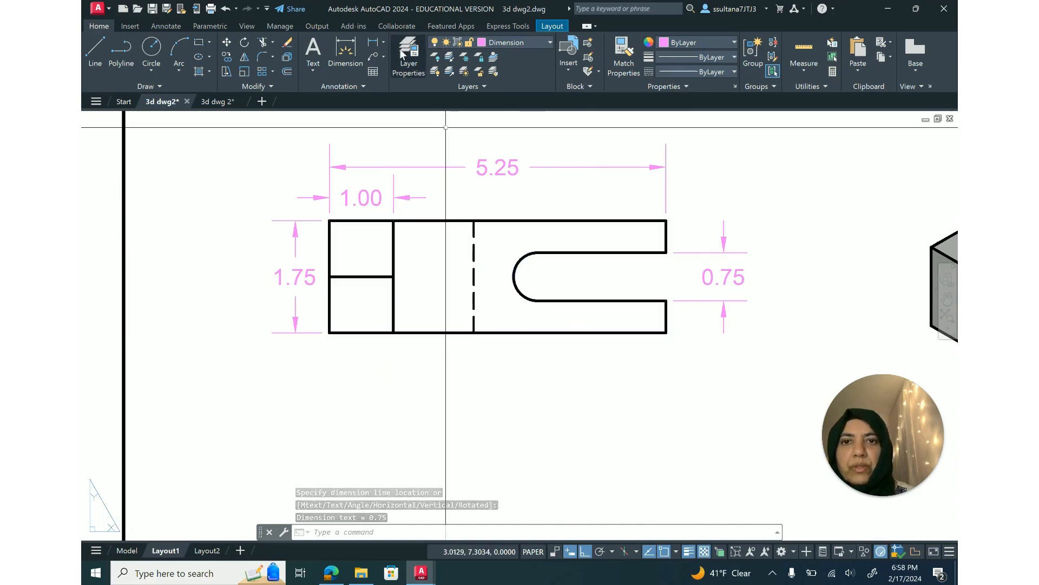
Add a radius dimension to the slot's rounded end in the top view, placing its text inside the slot.
click(385, 42)
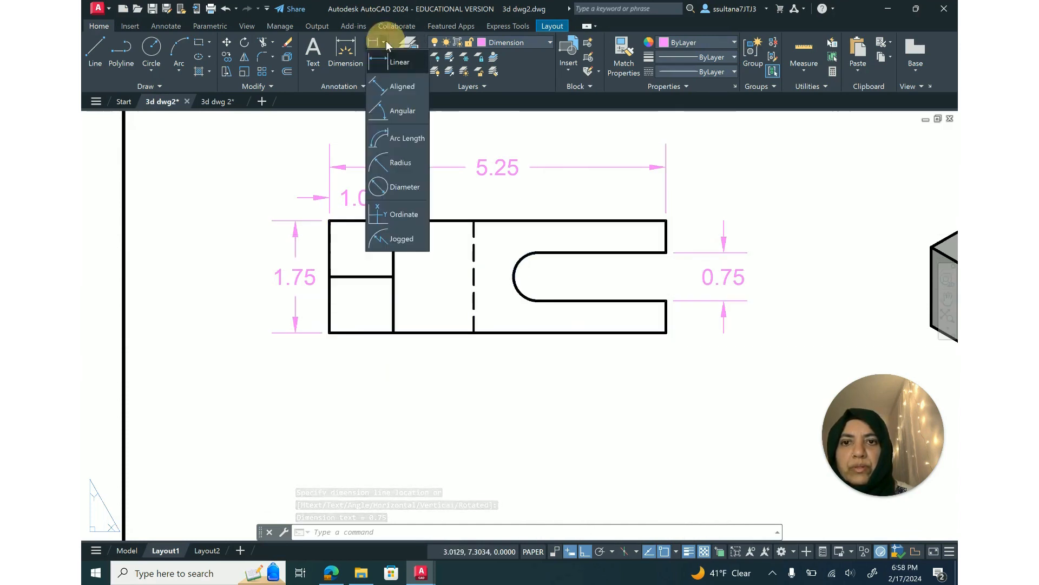
click(383, 162)
click(520, 261)
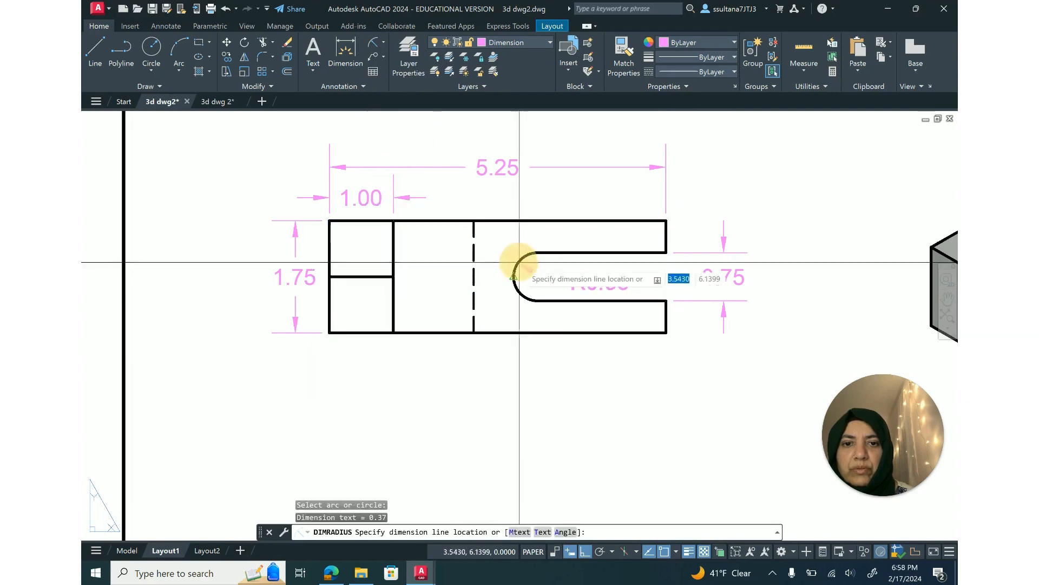
click(575, 278)
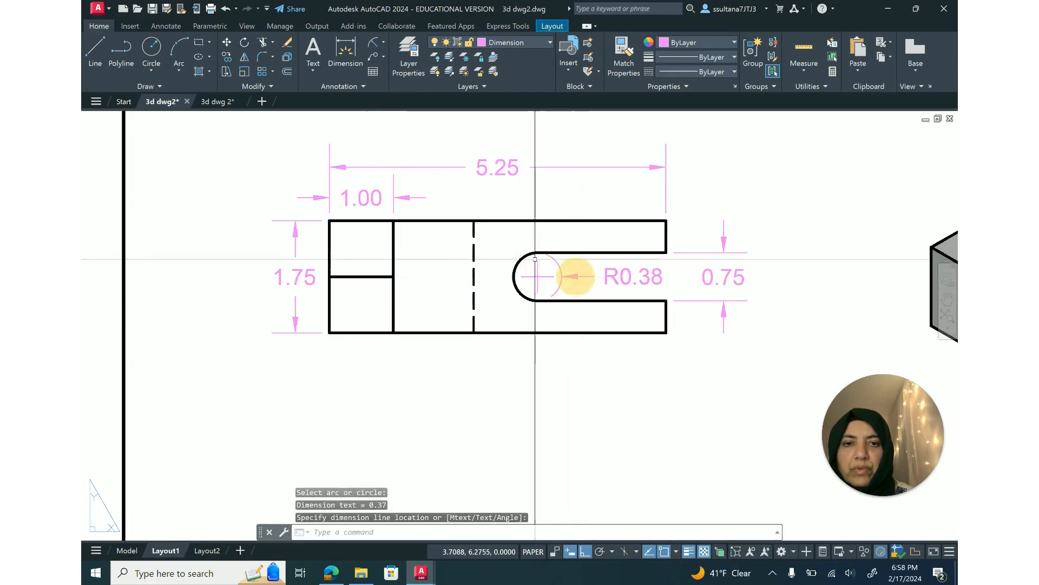
Add a vertical linear dimension for the height of the lower step on the left of the side view.
scroll(391, 181, down, 3)
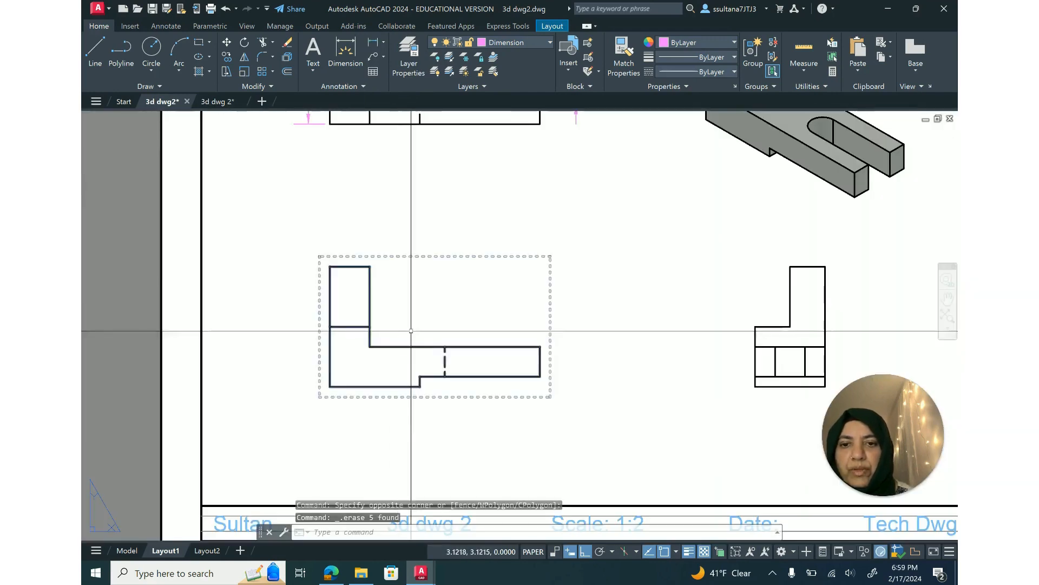
click(372, 48)
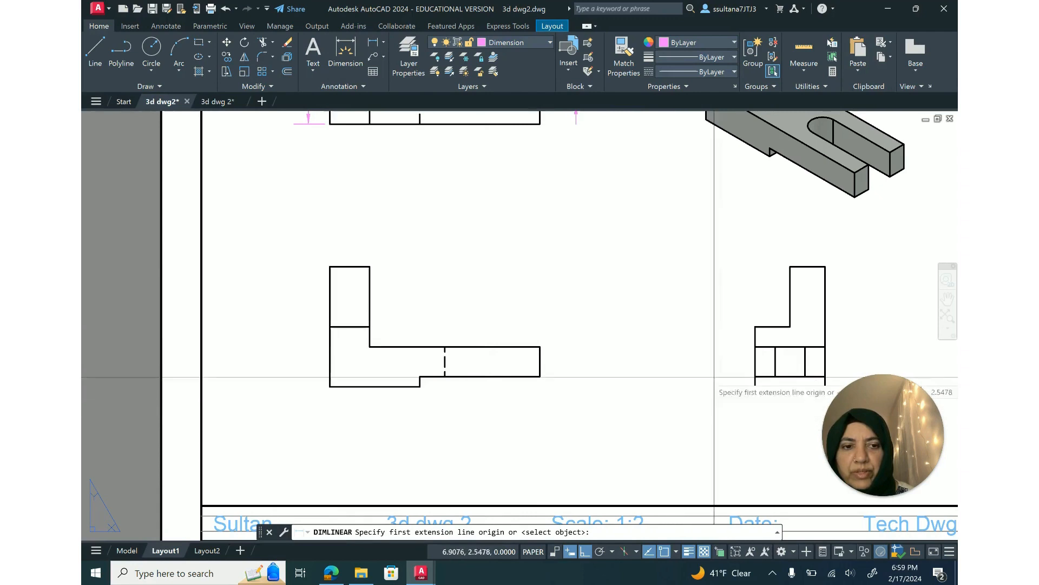
scroll(688, 363, down, 2)
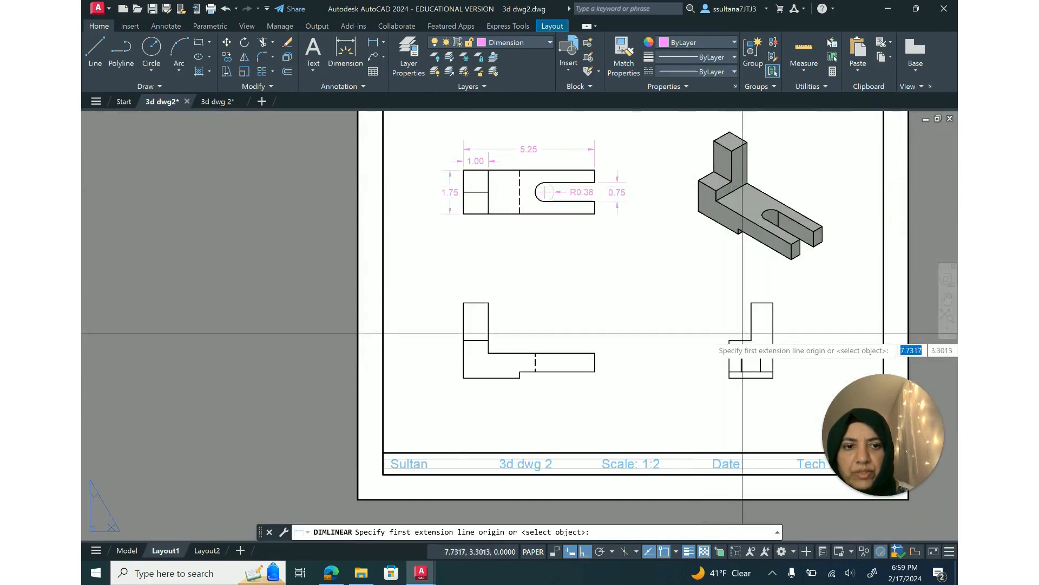
scroll(738, 349, up, 2)
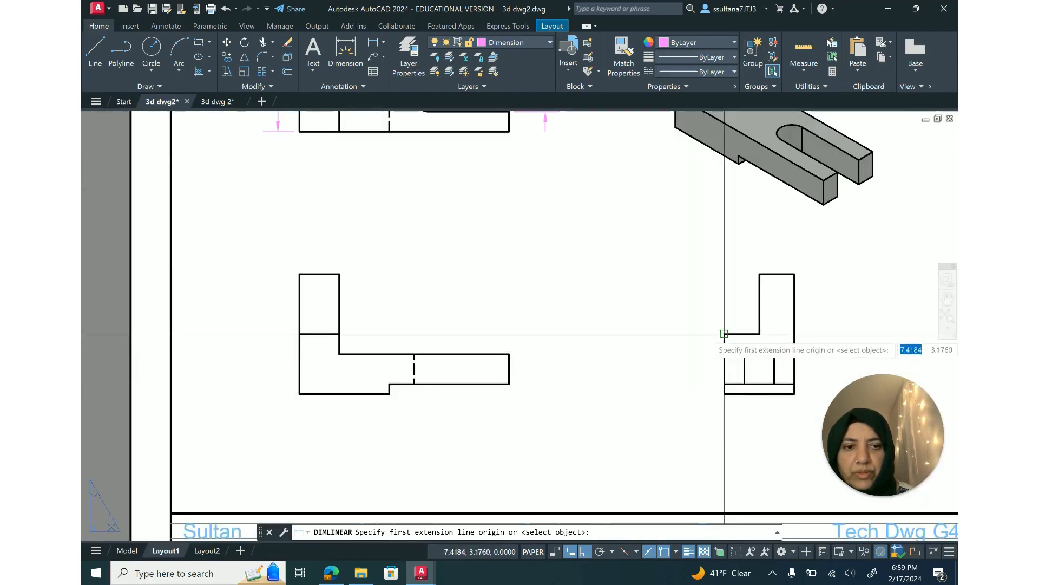
click(724, 333)
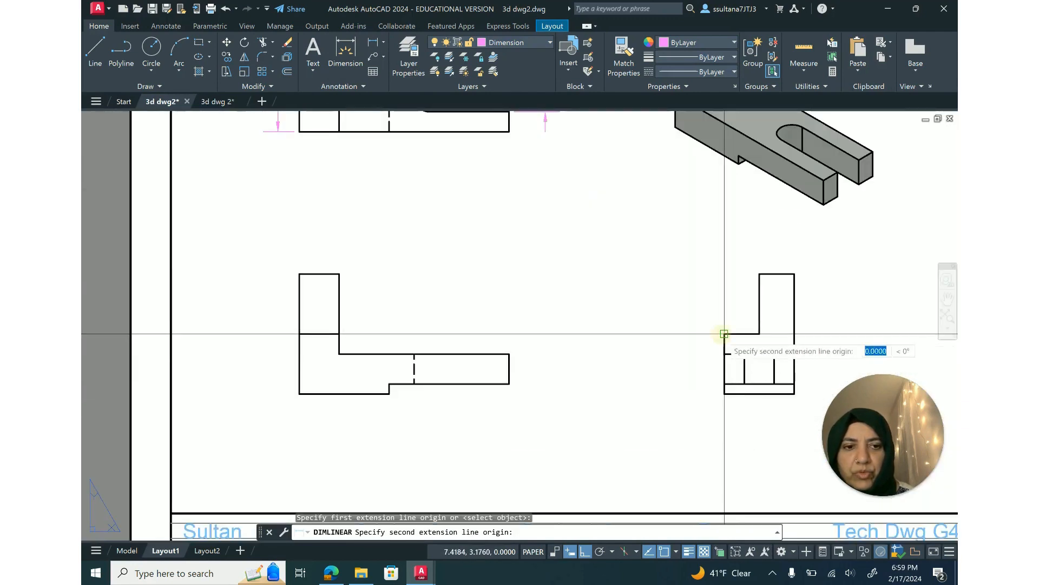
click(724, 393)
click(699, 364)
scroll(683, 262, down, 2)
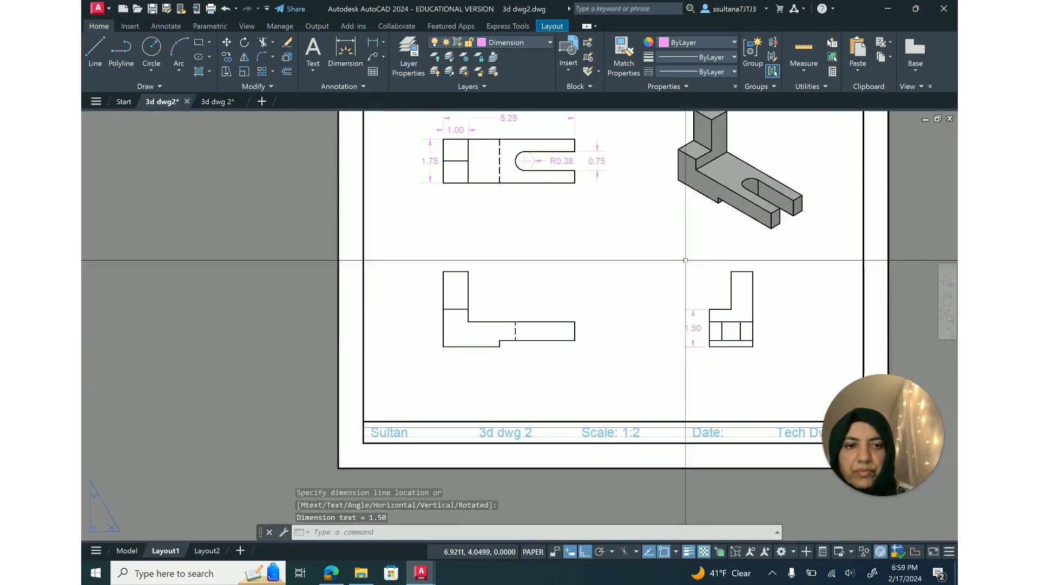
click(373, 45)
click(731, 271)
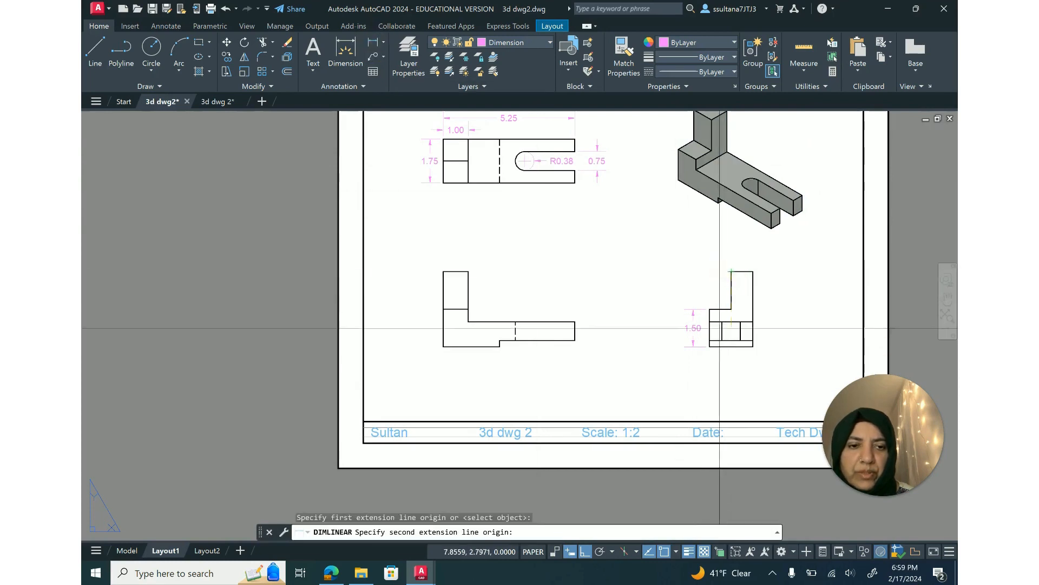
click(710, 347)
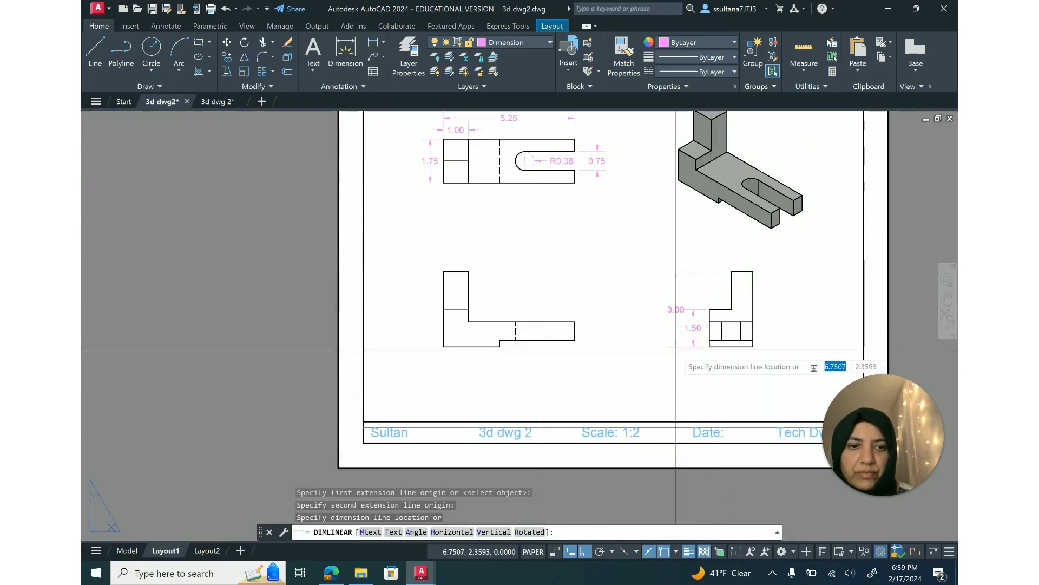
key(Escape)
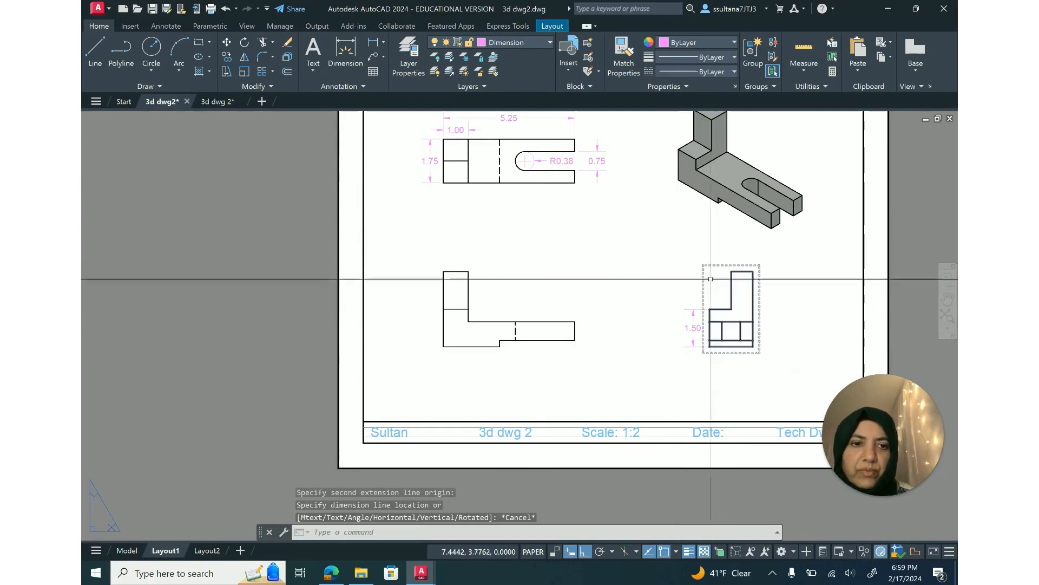
Add a vertical linear dimension for the upper part of the upright in the side view, aligned above the lower step's dimension.
right_click(707, 266)
click(731, 271)
click(731, 271)
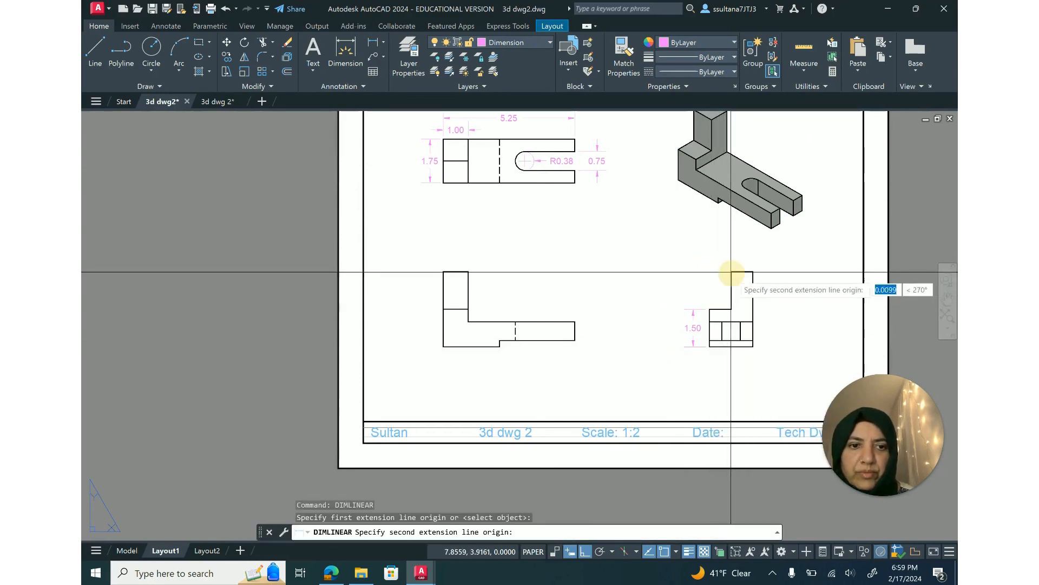
click(731, 309)
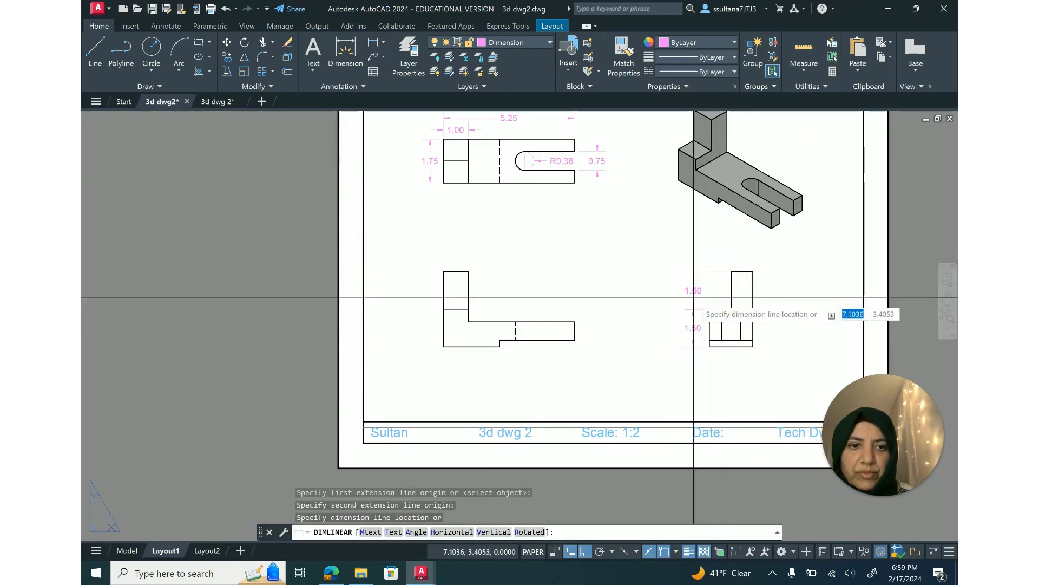
click(692, 297)
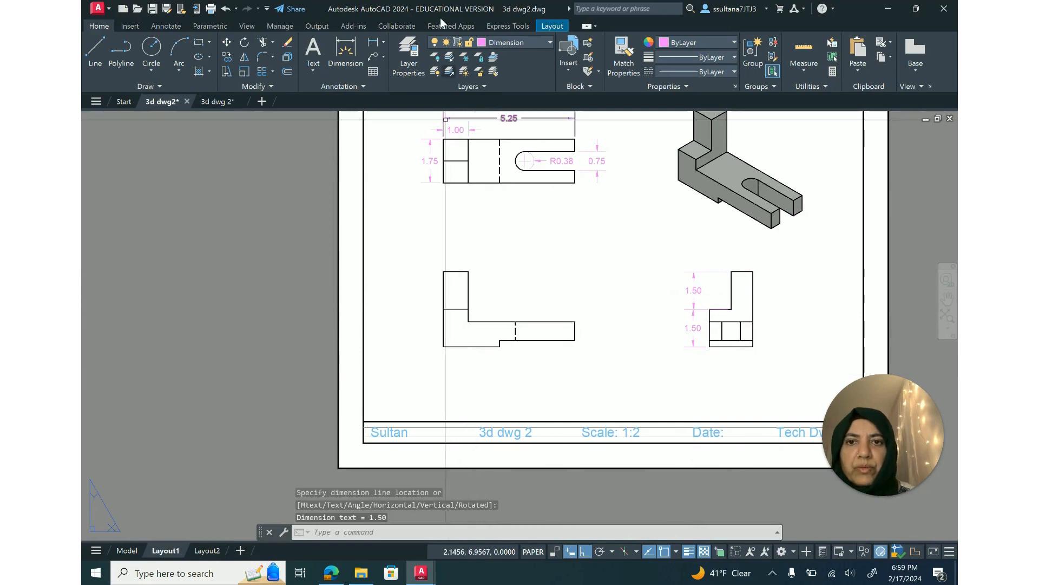
Add a vertical linear dimension for the bracket's overall height on the left of the front view.
click(371, 48)
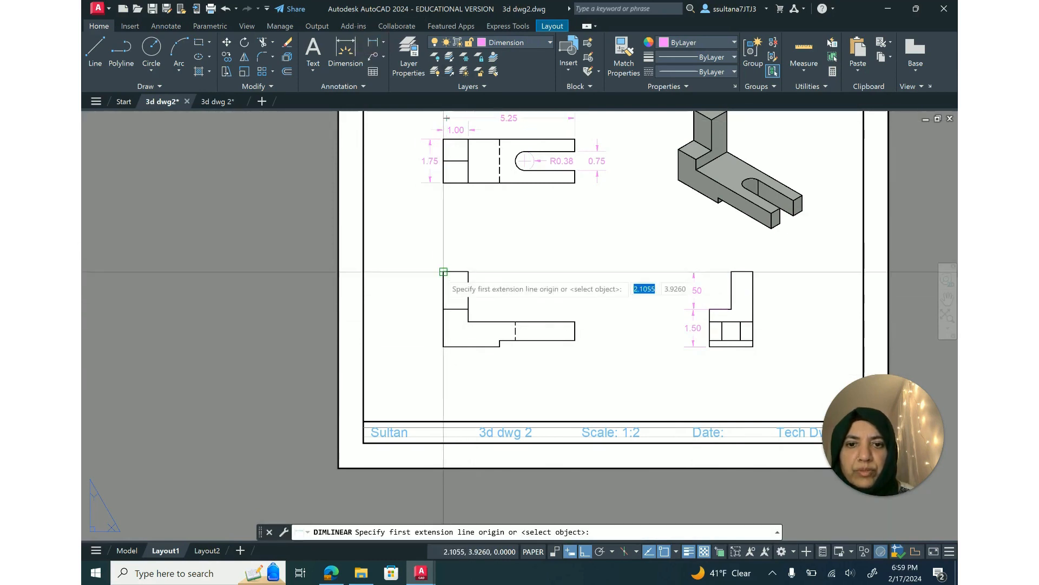
click(443, 271)
click(443, 346)
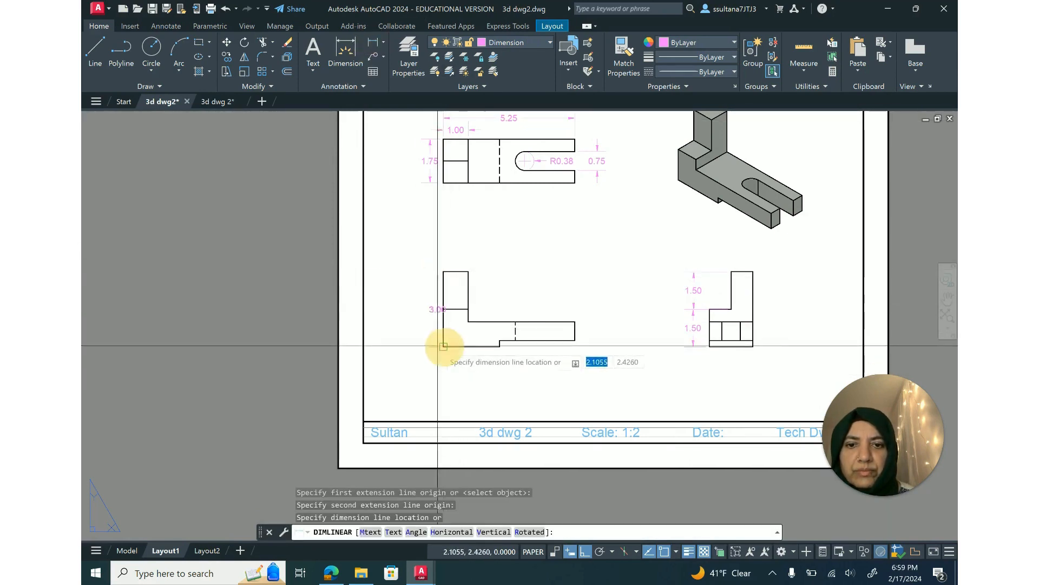
click(430, 342)
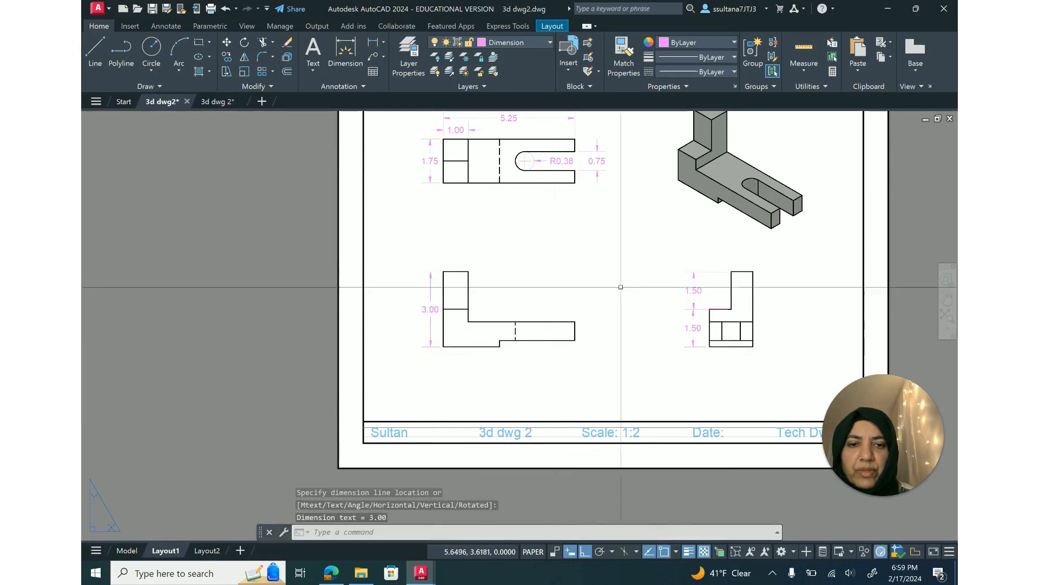
Add a vertical linear dimension for the height of the small step on the underside of the front view.
click(373, 44)
scroll(499, 362, up, 2)
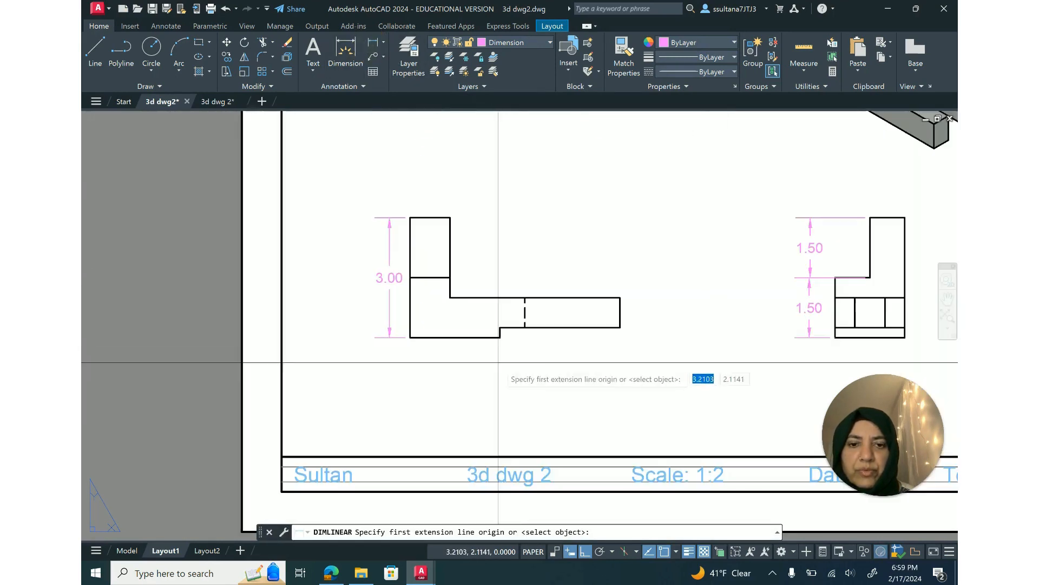
click(501, 327)
click(500, 338)
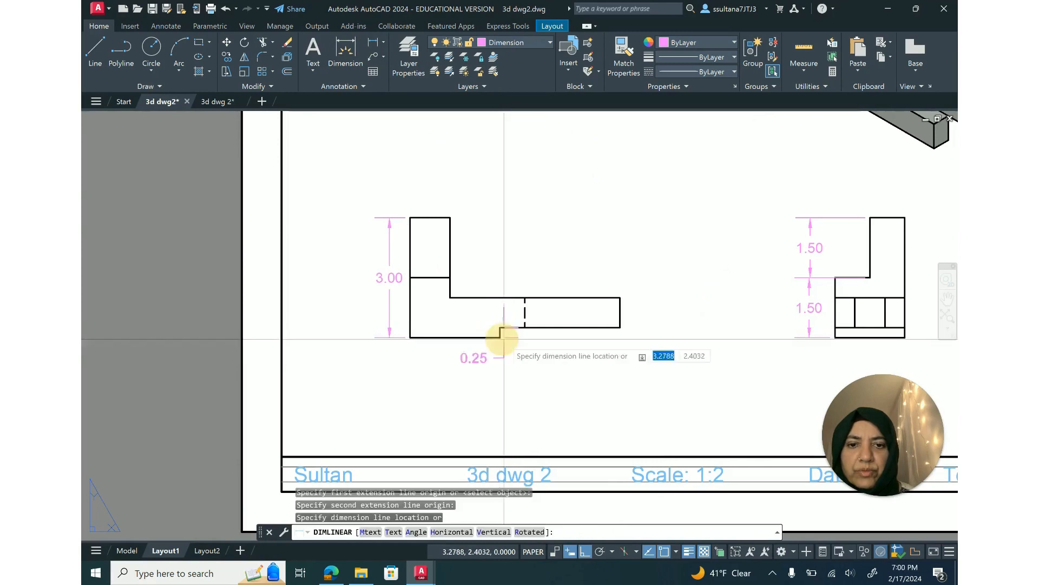
click(514, 349)
Add a vertical linear dimension for the base arm's thickness at its free end in the front view.
right_click(631, 245)
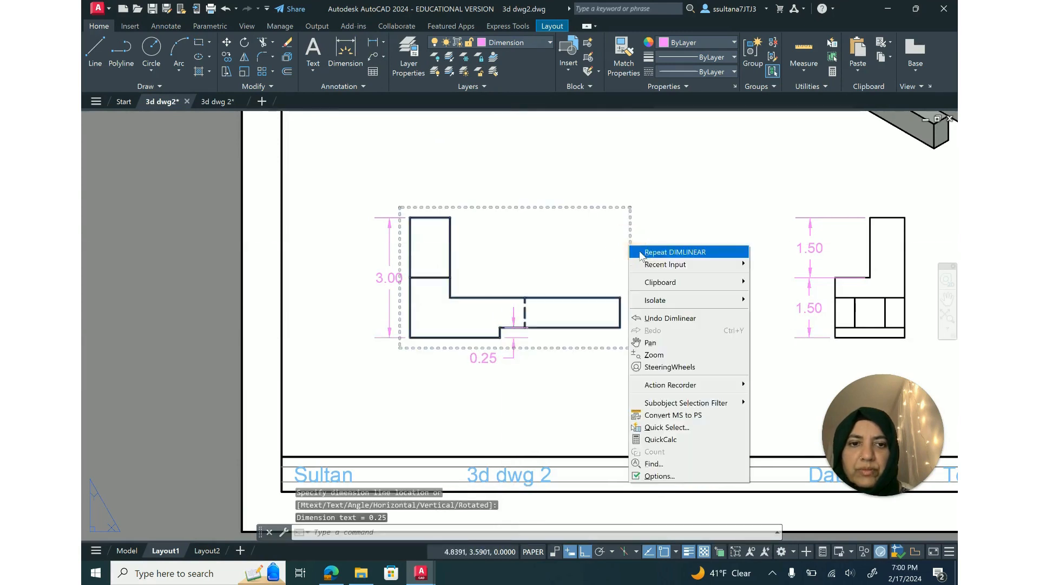
click(650, 250)
click(620, 298)
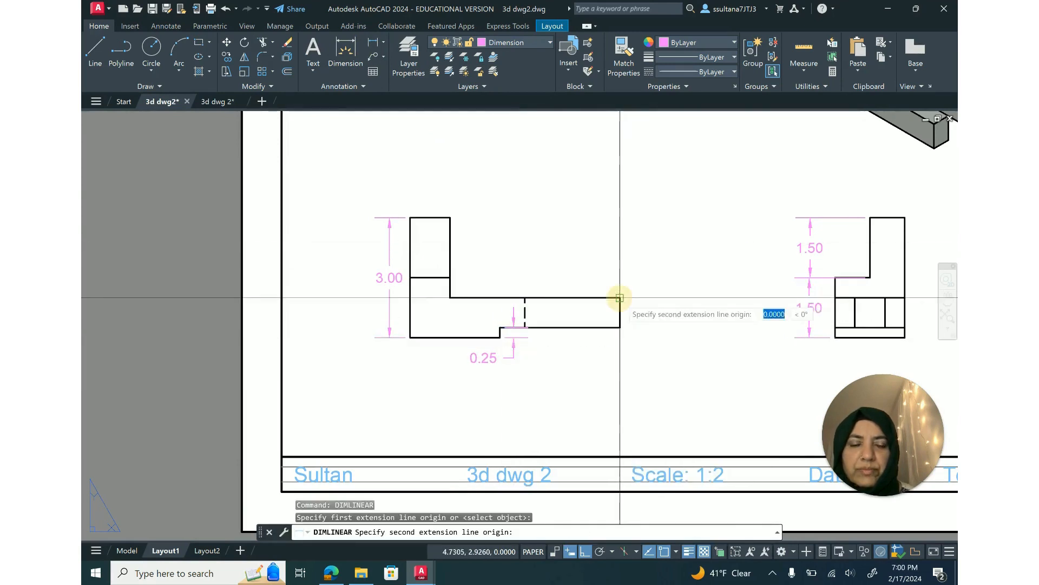
click(621, 327)
click(638, 323)
Make dimtext the current layer.
scroll(260, 352, down, 3)
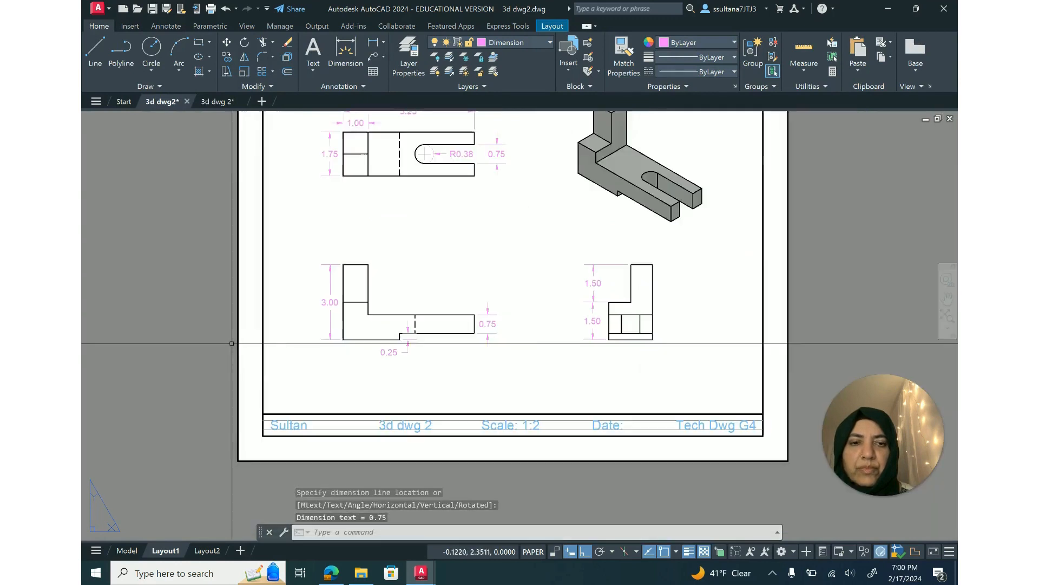
middle_drag(300, 362, 347, 407)
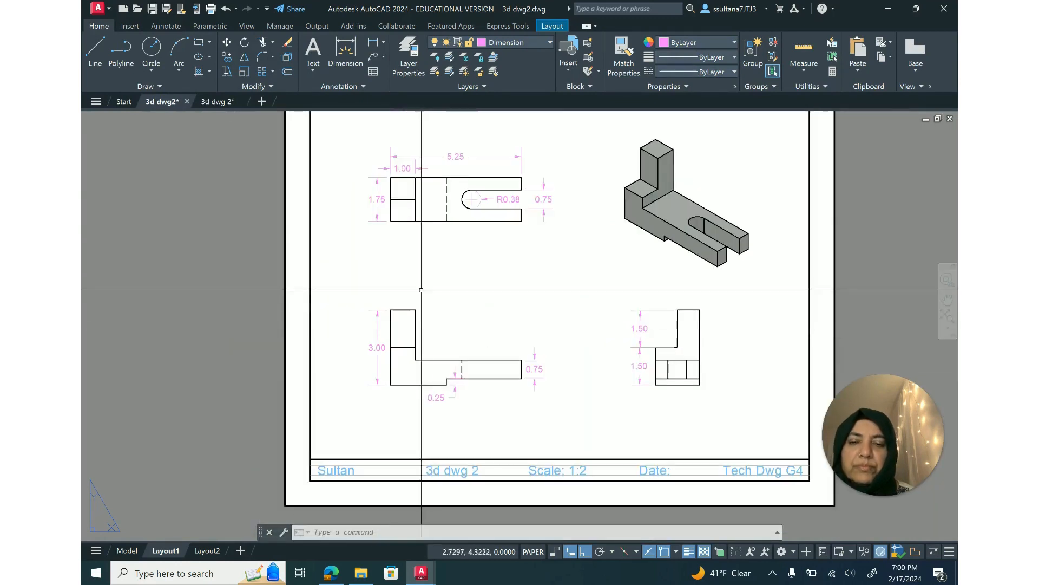
click(533, 41)
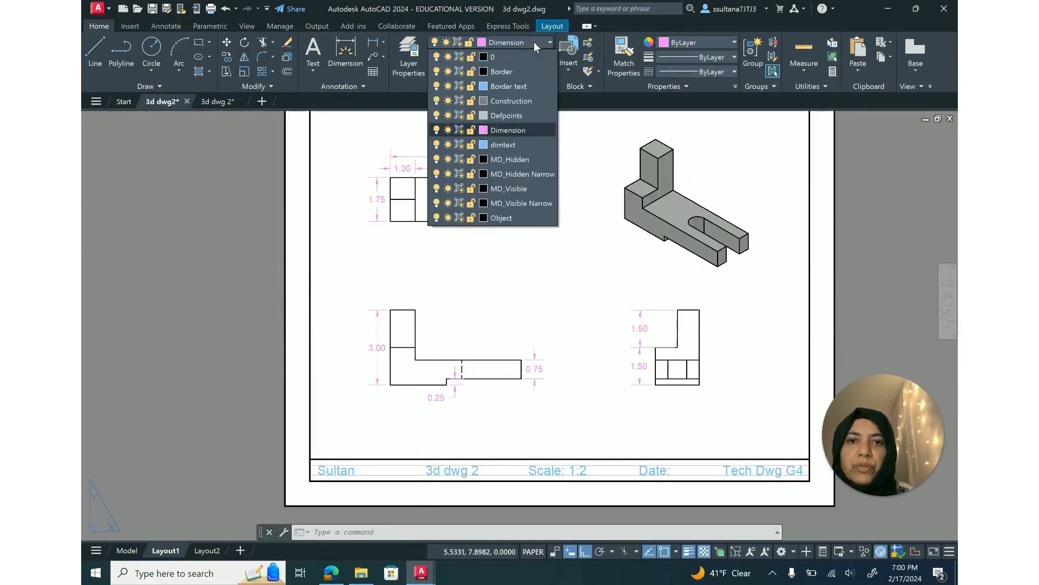
click(507, 144)
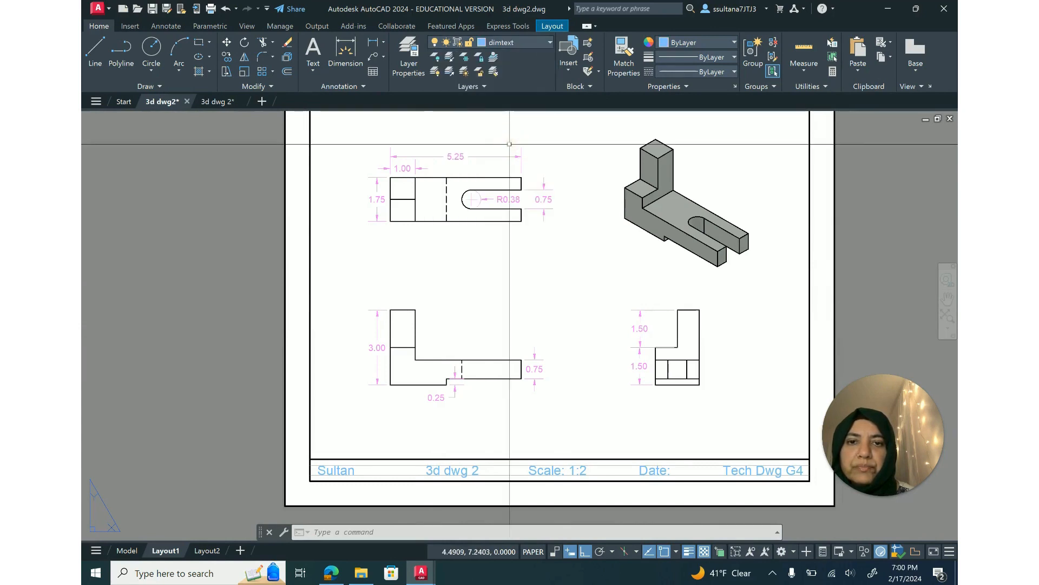
Add the single-line text "Top" beneath the top view, with text height 0.125 and rotation 0.
click(314, 73)
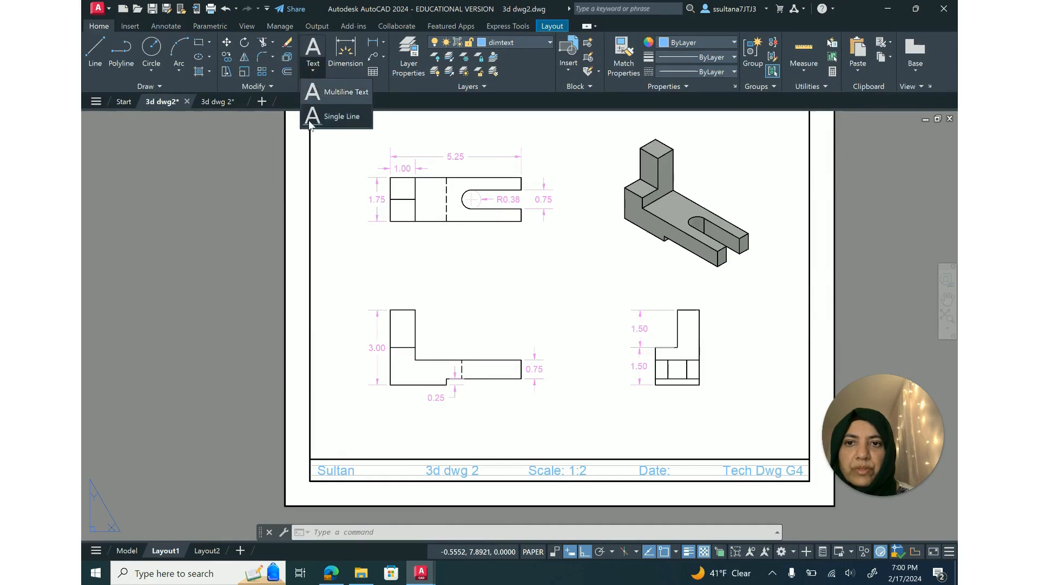
click(333, 116)
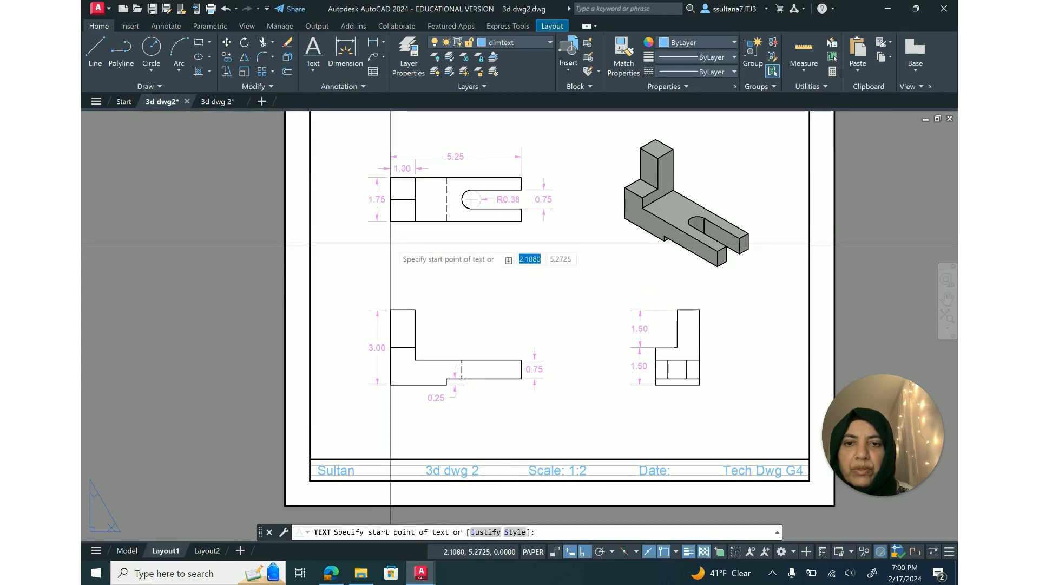
click(391, 243)
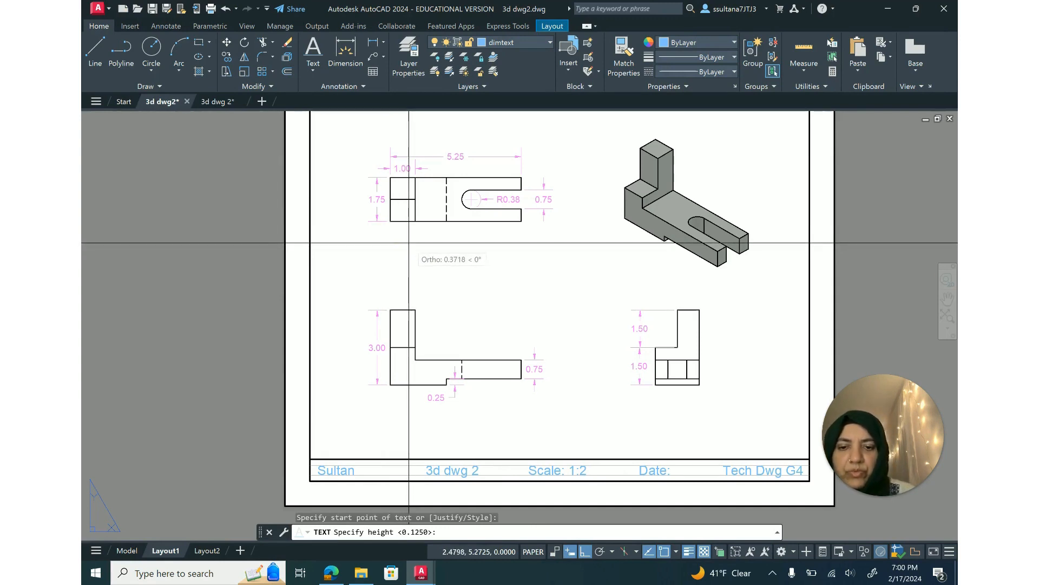
key(Return)
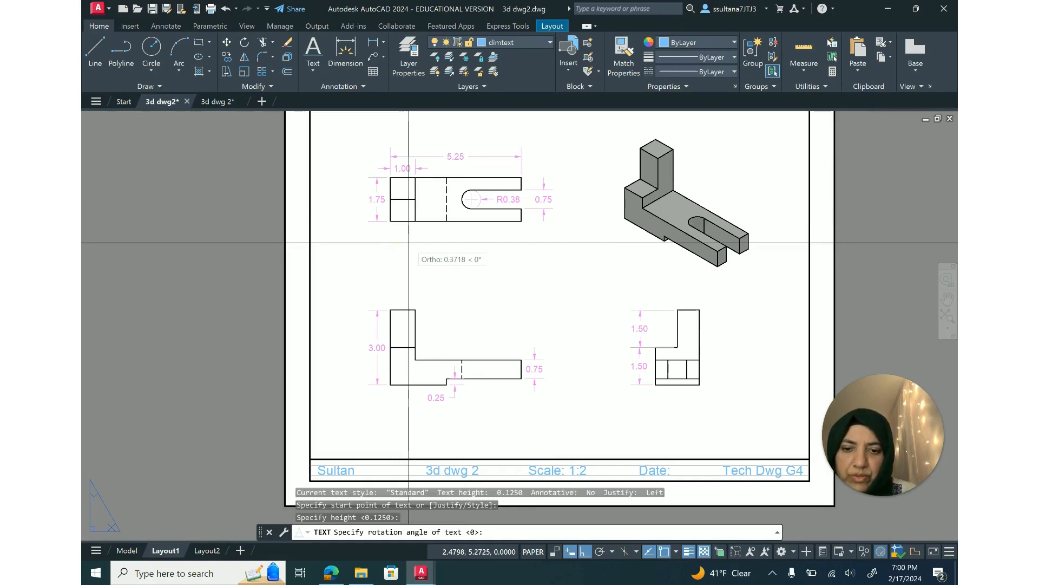
key(Return)
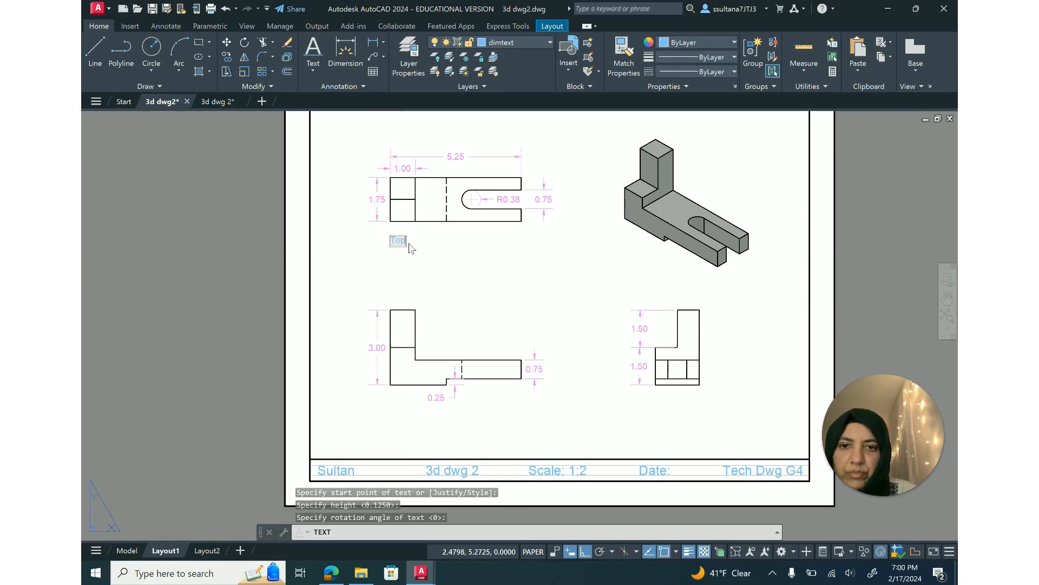
text(Top)
Label the other two orthographic views with "Front" beneath the front view and "Right" beneath the right view.
click(424, 255)
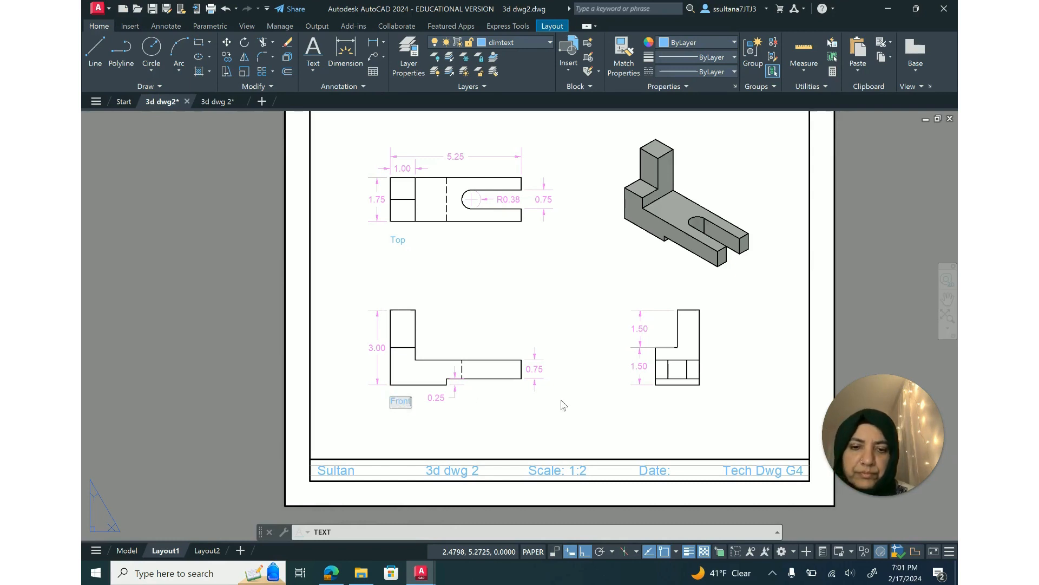
click(657, 402)
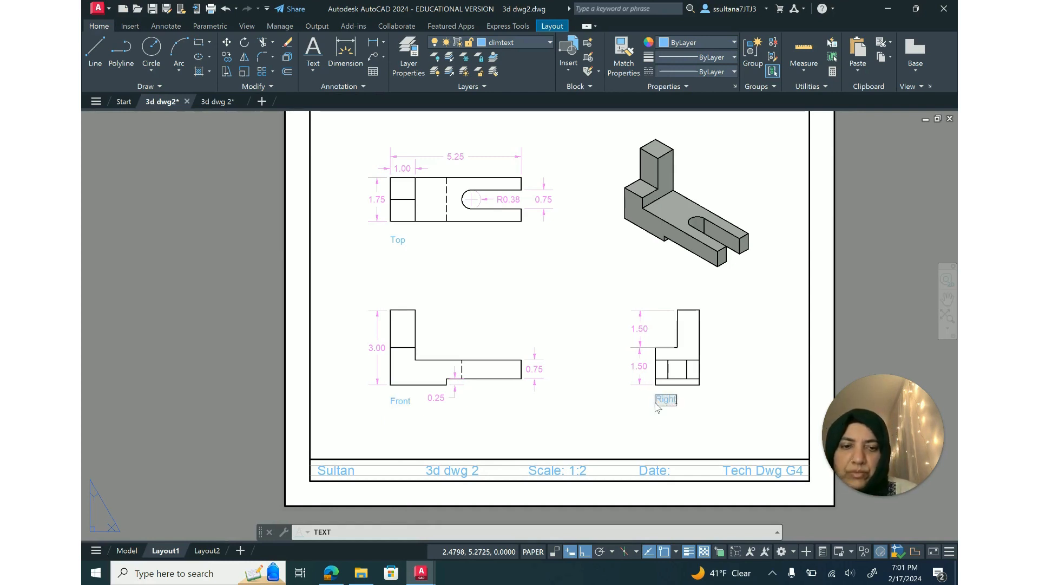
key(Return)
key(Return)
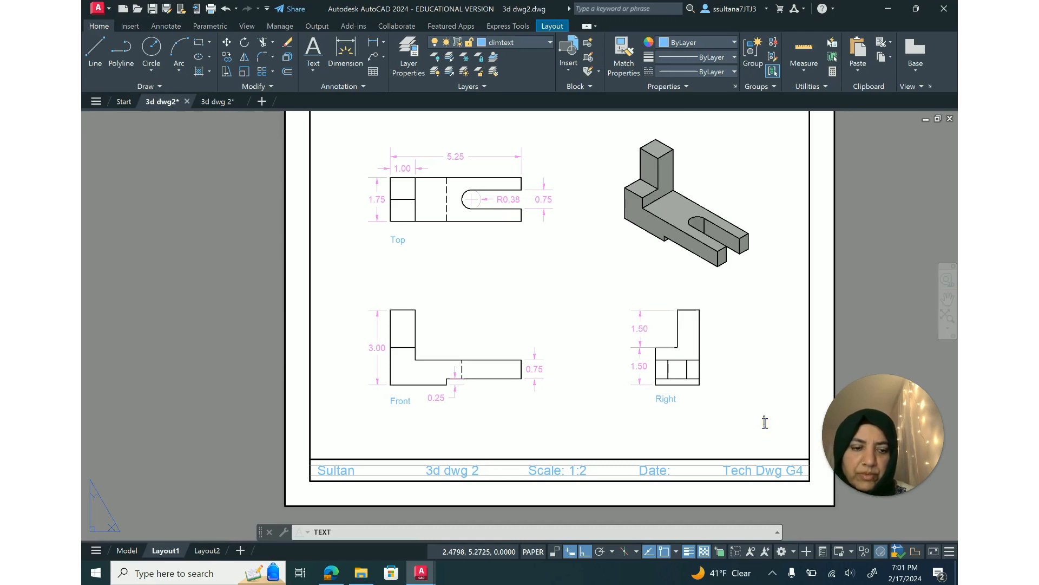
Check the front view's scale setting against the scale written in the title block.
scroll(423, 274, down, 3)
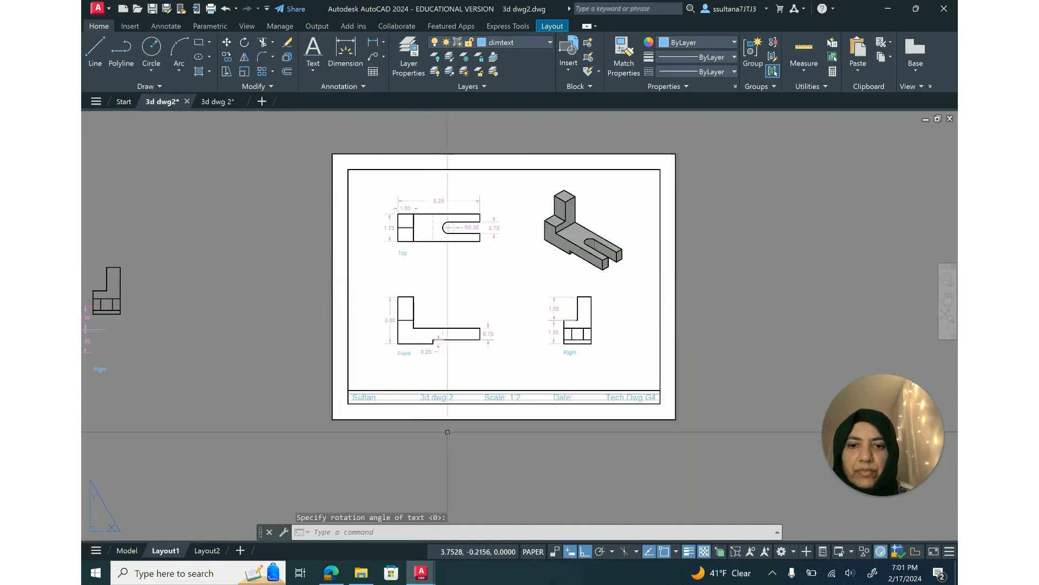
scroll(409, 416, up, 5)
scroll(428, 381, down, 2)
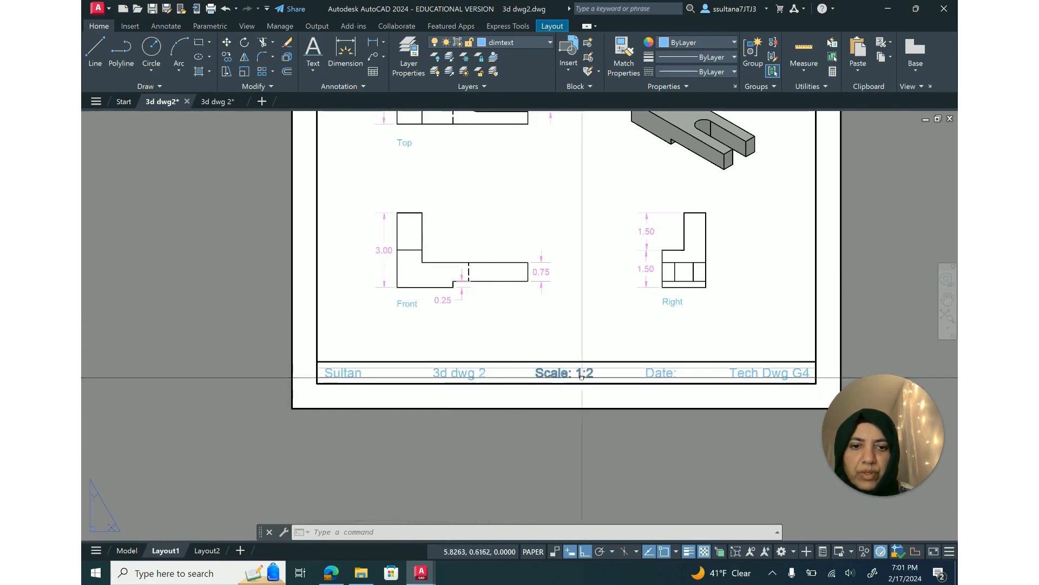
scroll(433, 276, up, 2)
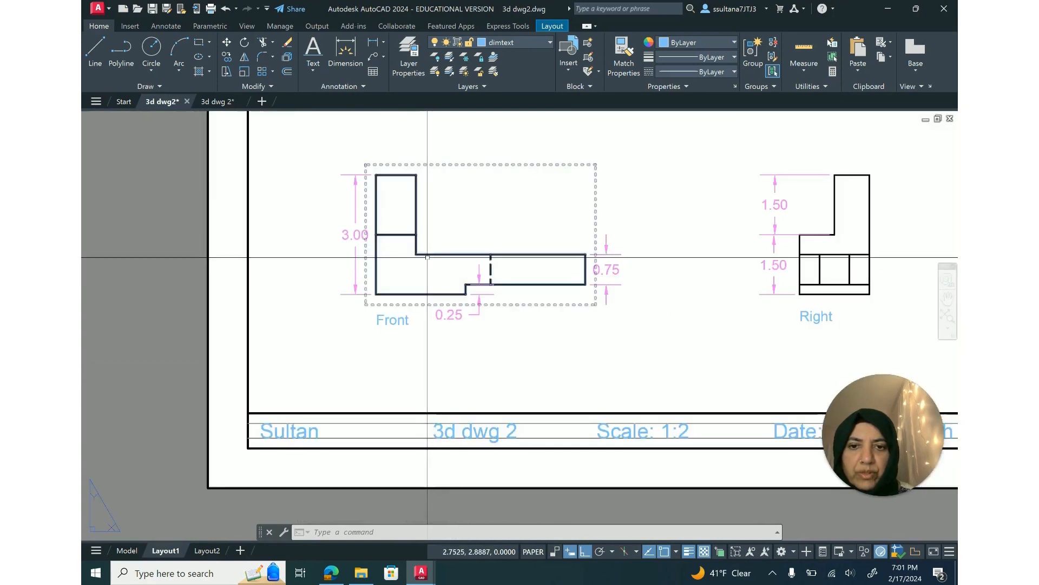
click(432, 258)
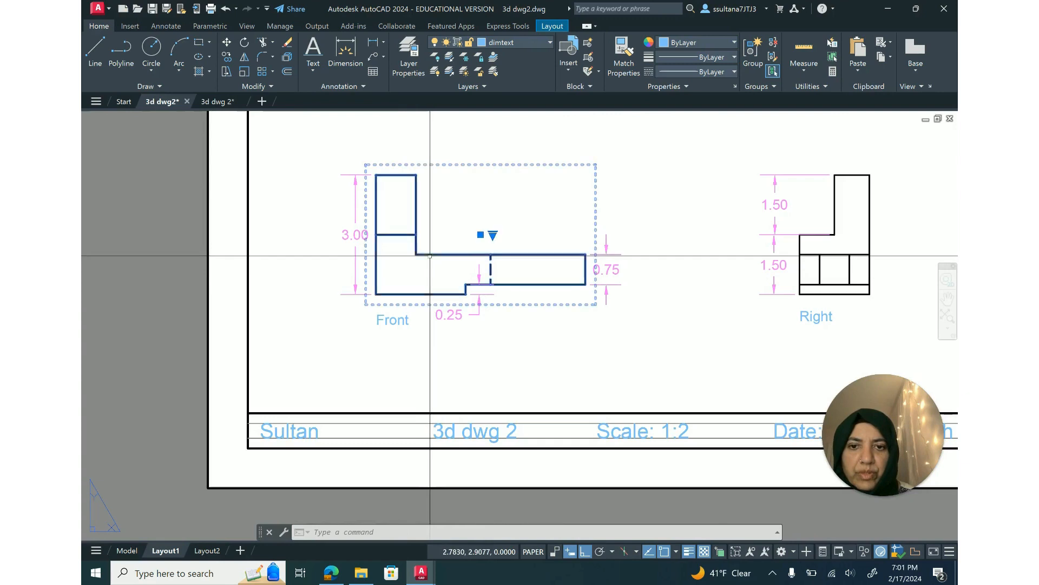
click(492, 236)
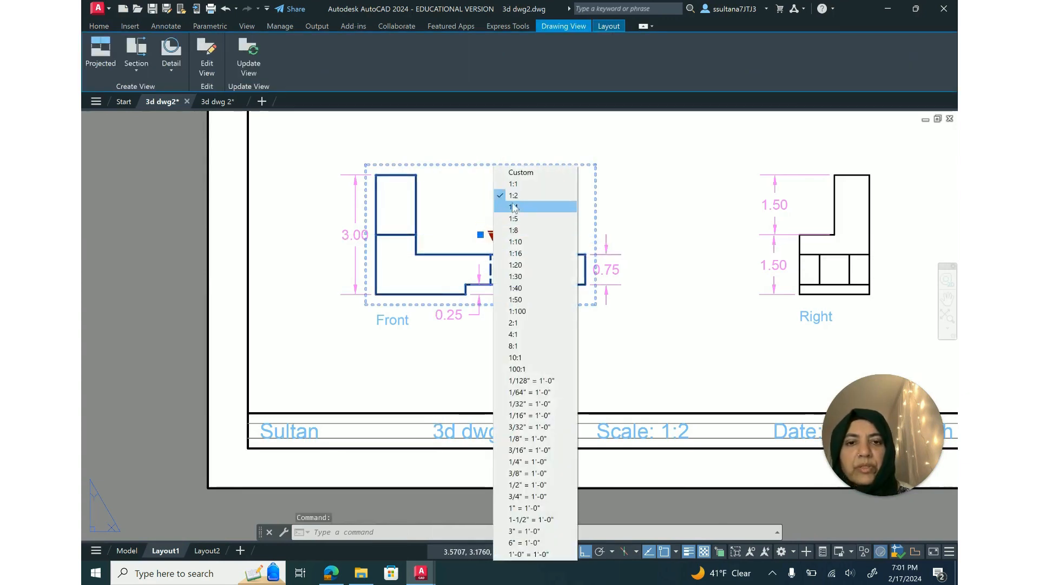
click(412, 360)
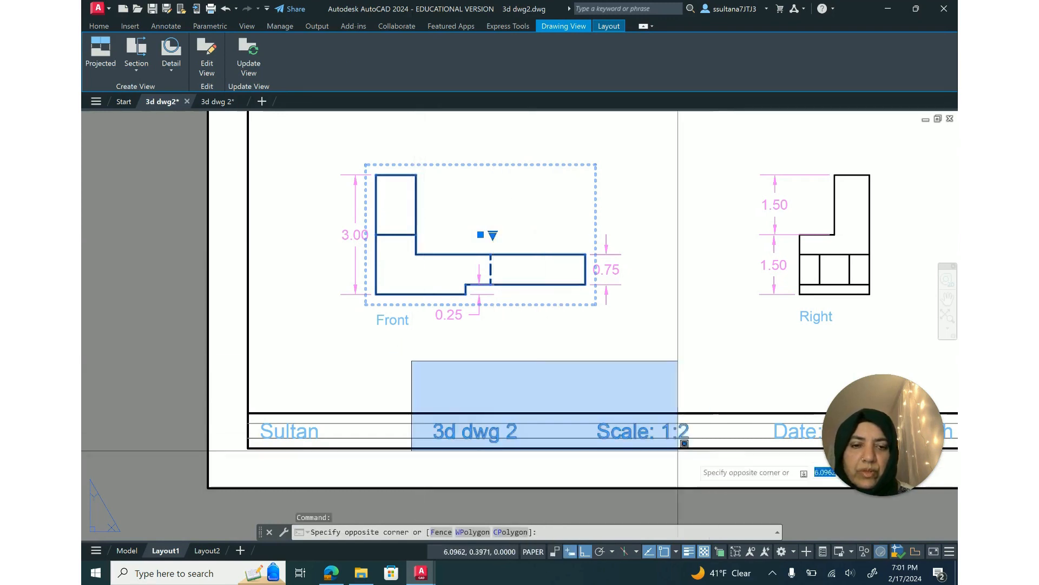
key(Escape)
scroll(536, 379, down, 2)
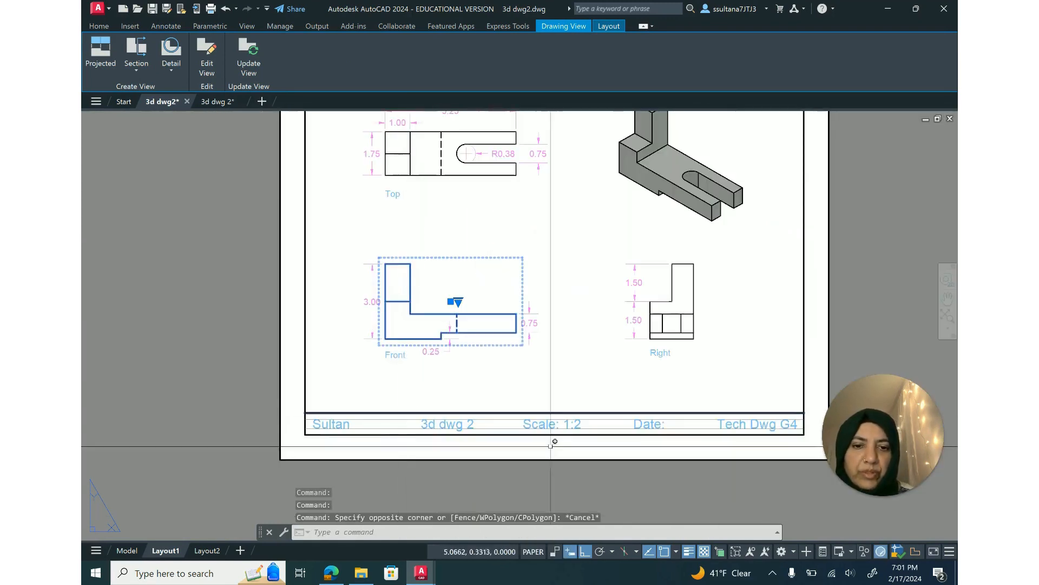
scroll(667, 429, down, 3)
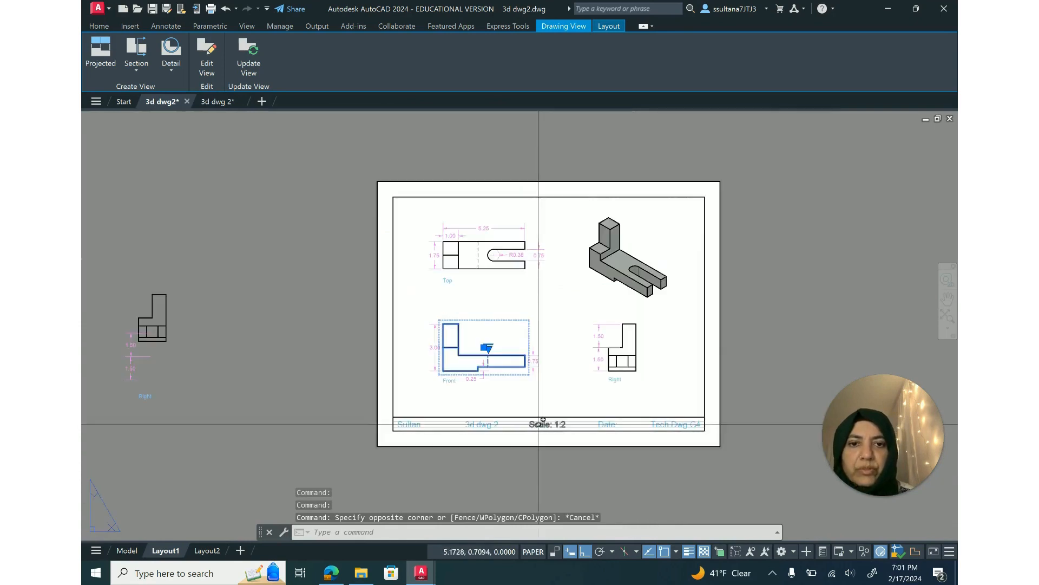
key(Escape)
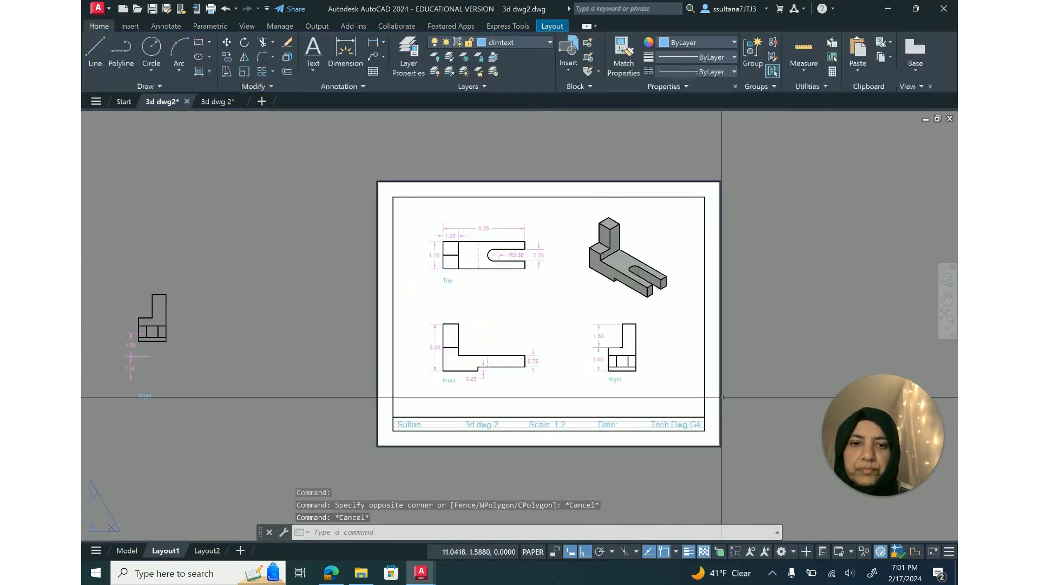
scroll(741, 352, up, 2)
scroll(738, 351, down, 2)
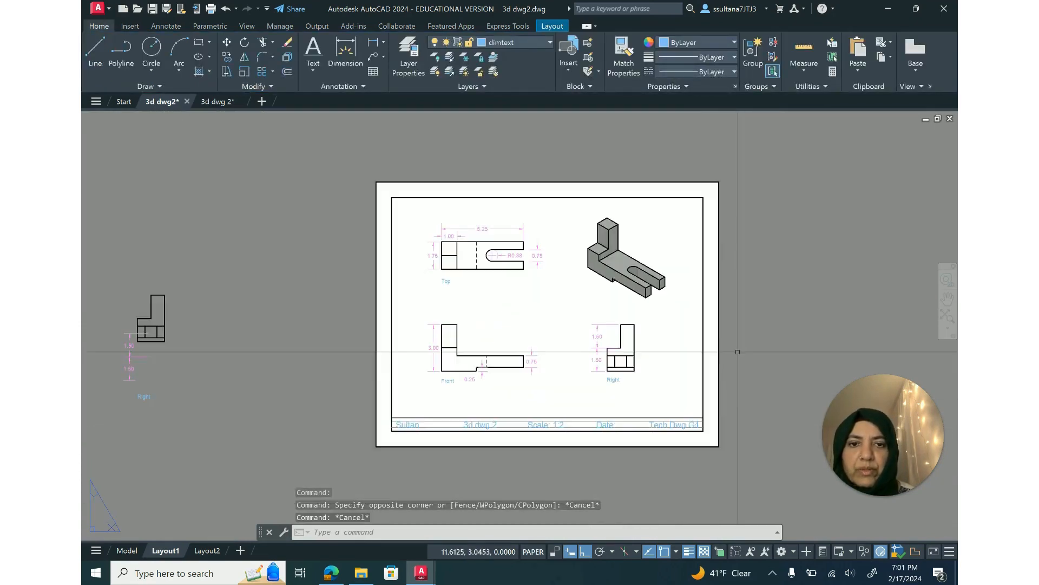
scroll(738, 347, up, 2)
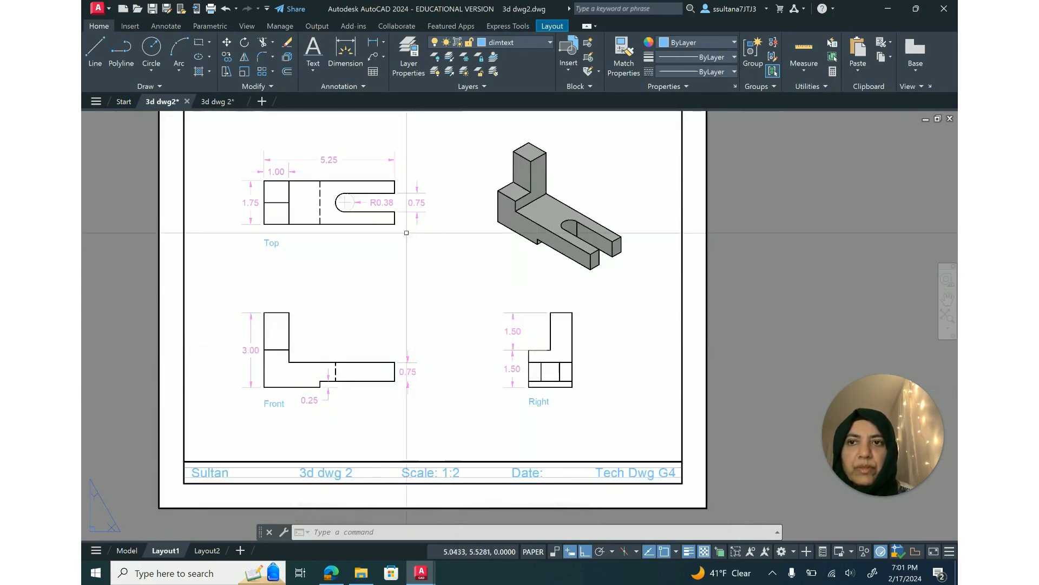
middle_drag(824, 240, 817, 260)
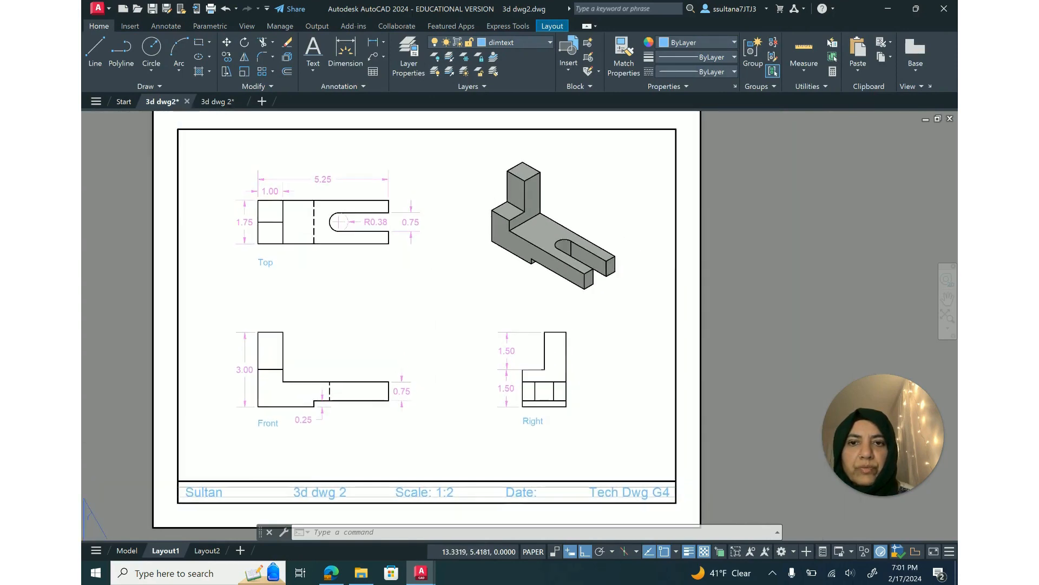
click(211, 9)
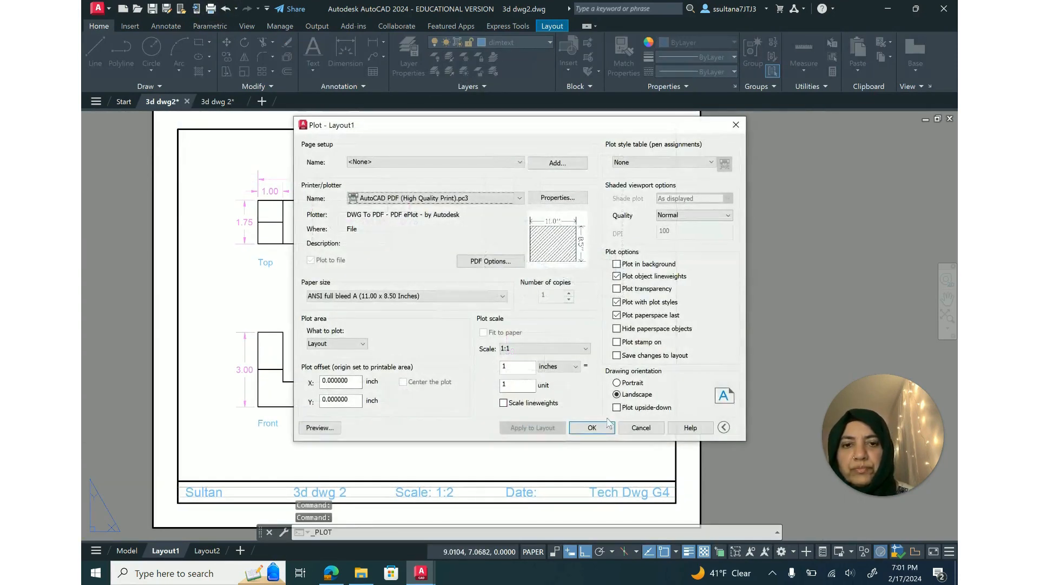
click(641, 427)
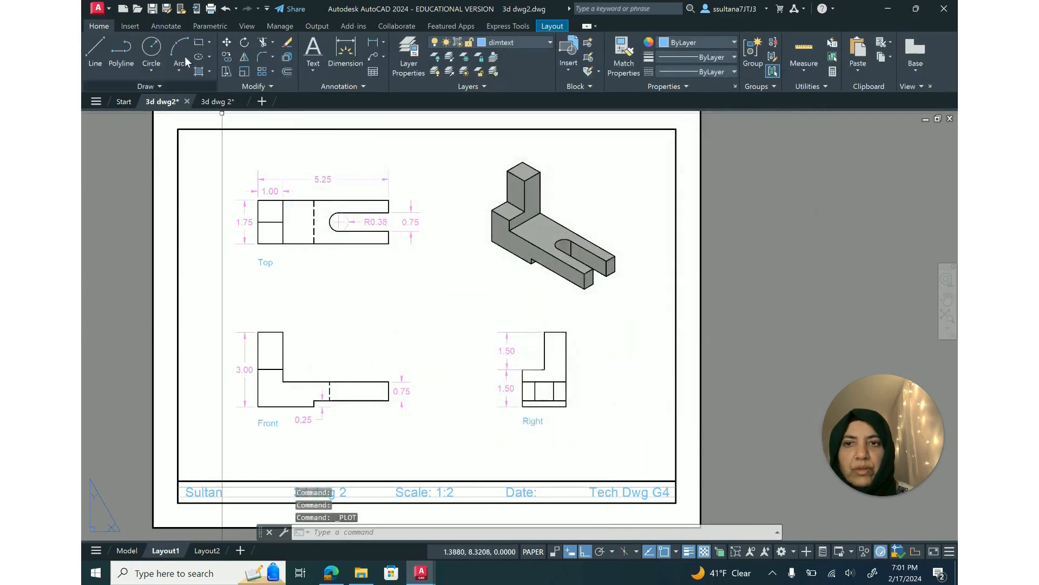
Preview the Layout1 plot and save it as 3d dwg2-Layout1.pdf in the Documents folder.
click(211, 9)
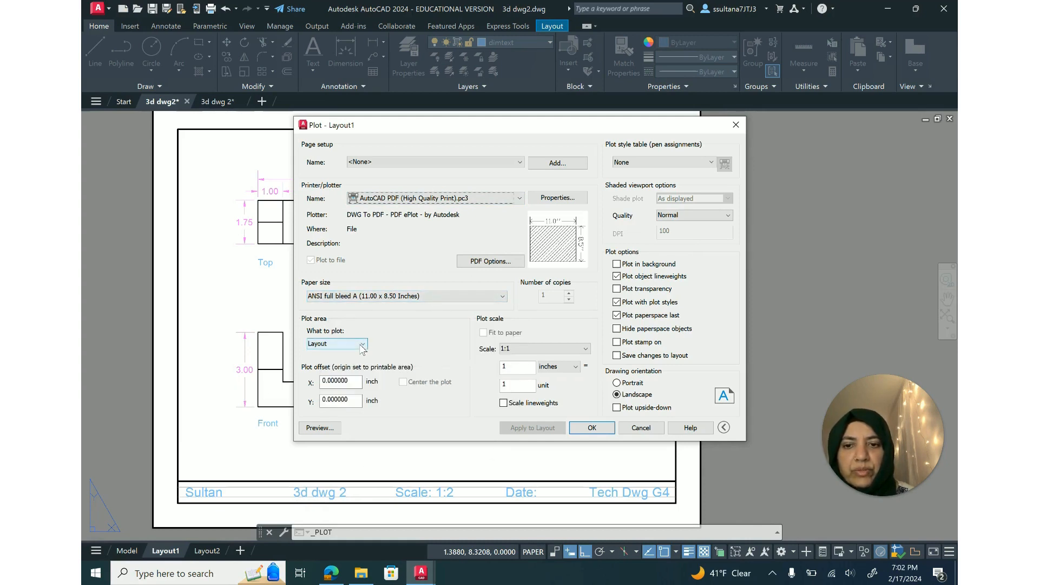
click(320, 428)
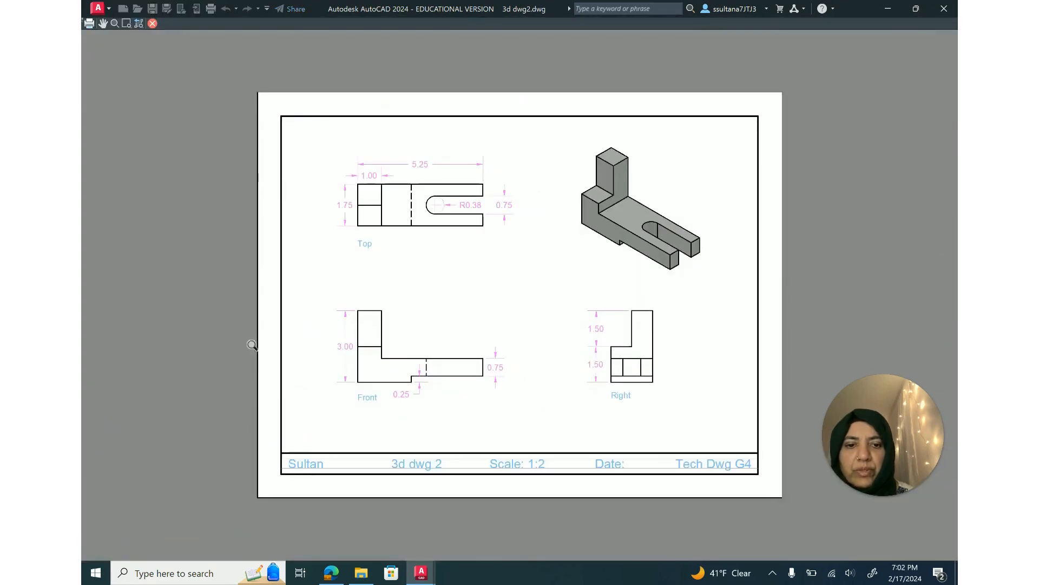
right_click(223, 276)
click(230, 281)
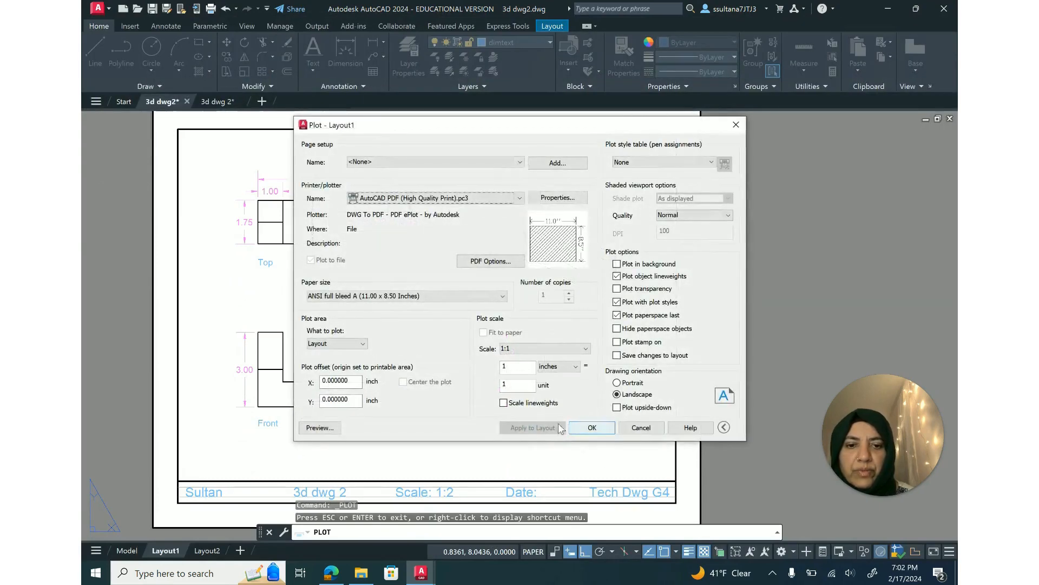
click(590, 427)
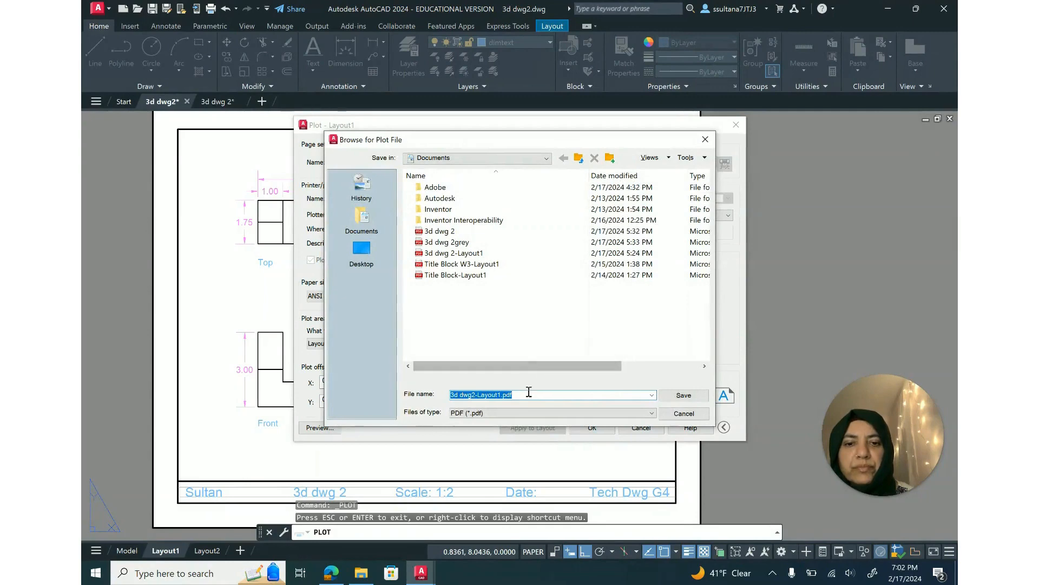
click(689, 397)
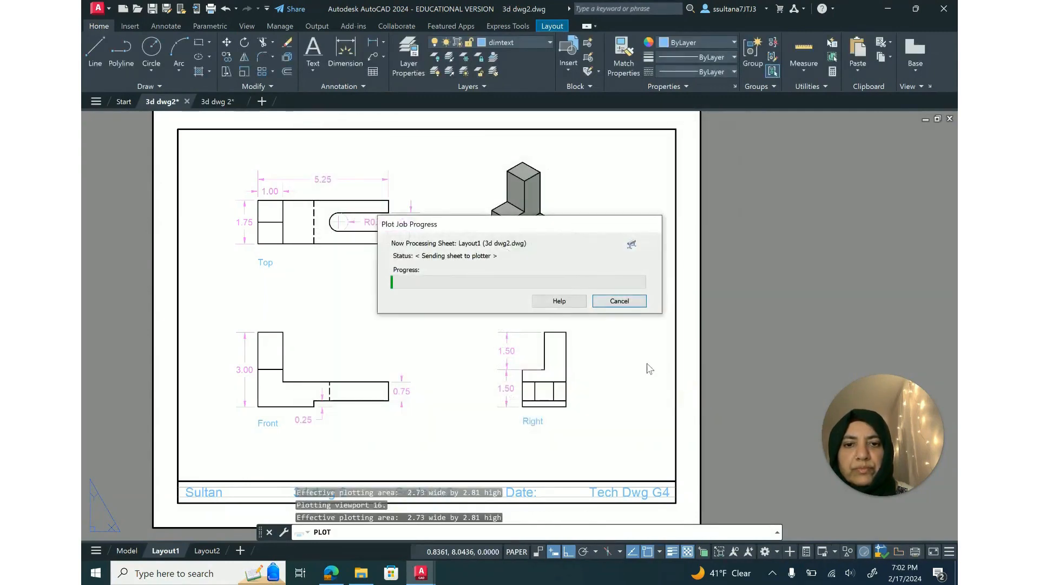